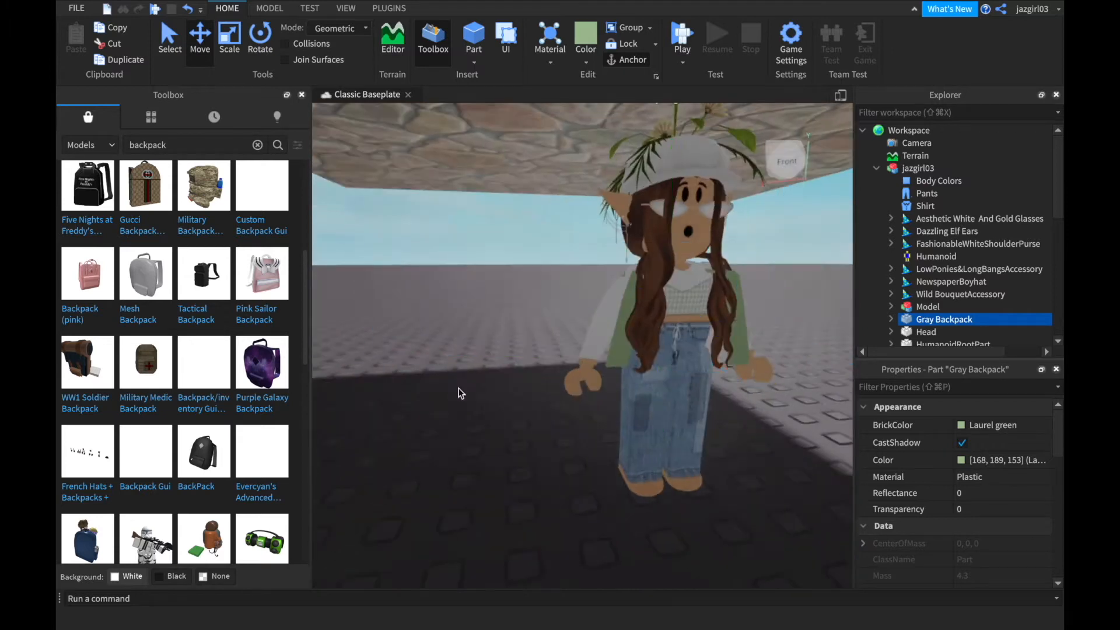
- Select a part inside the character model and reduce its width with the Scale tool
scroll(956, 256, down, 3)
click(934, 248)
click(233, 40)
drag(728, 250, 687, 250)
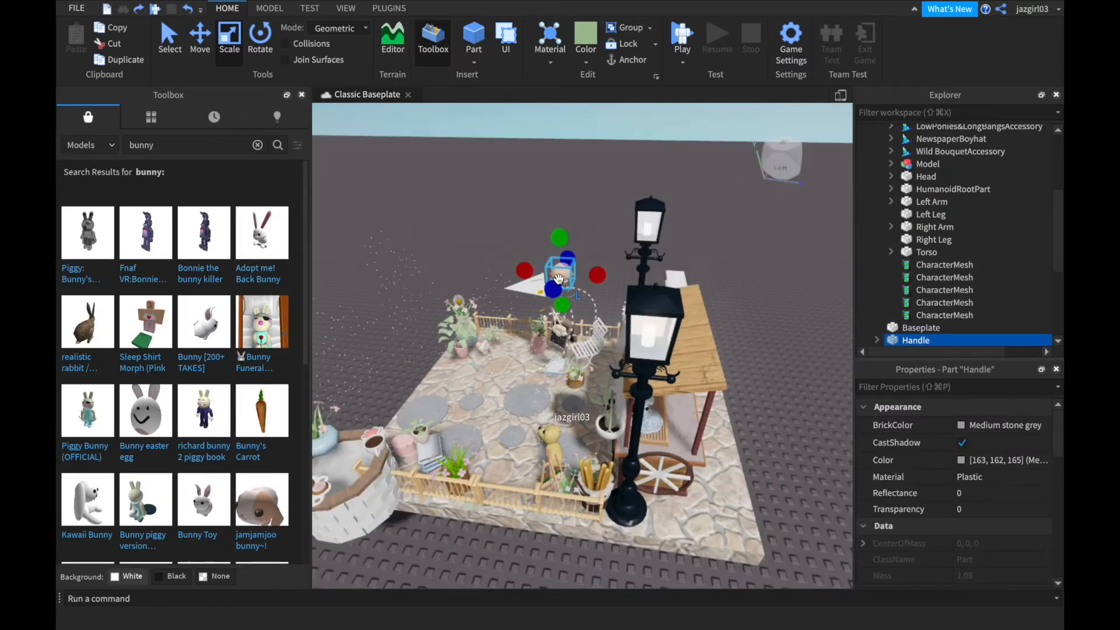
- Collapse the character model's contents in the workspace hierarchy and select the Cute rabbit model
click(523, 523)
click(906, 340)
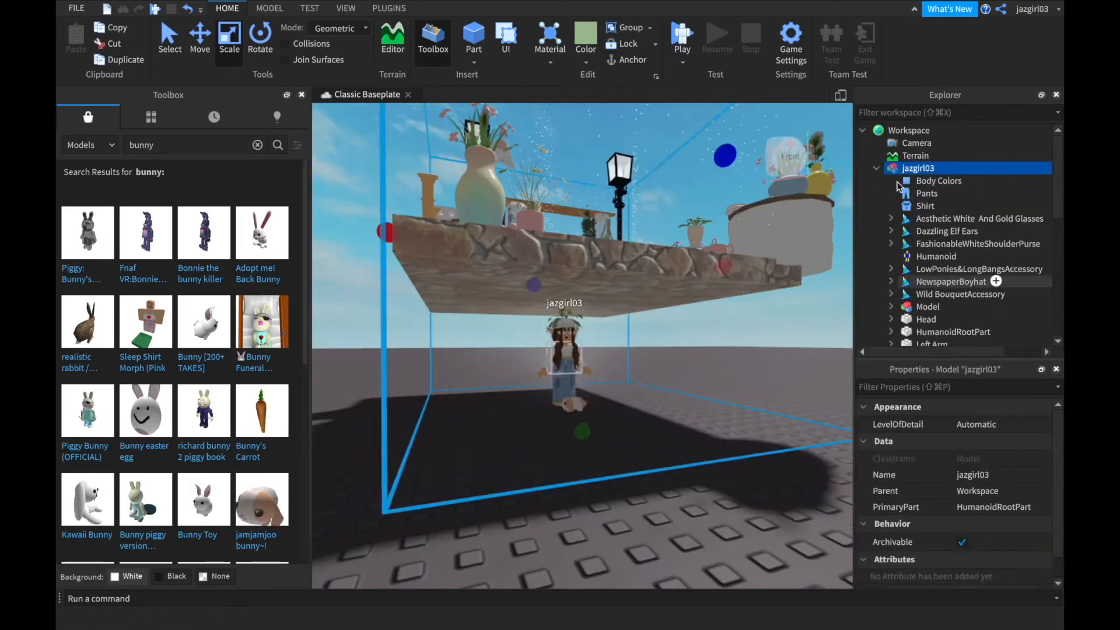
click(877, 168)
click(918, 190)
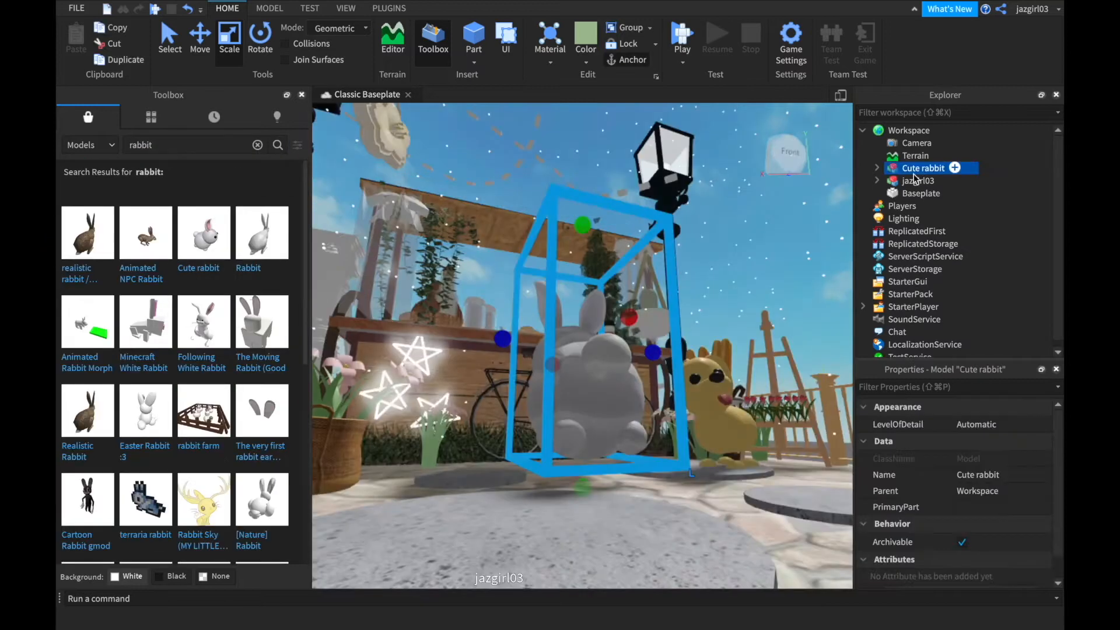
- Export the character model together with its scenery to the Downloads folder as howtomakethumbnail
click(917, 180)
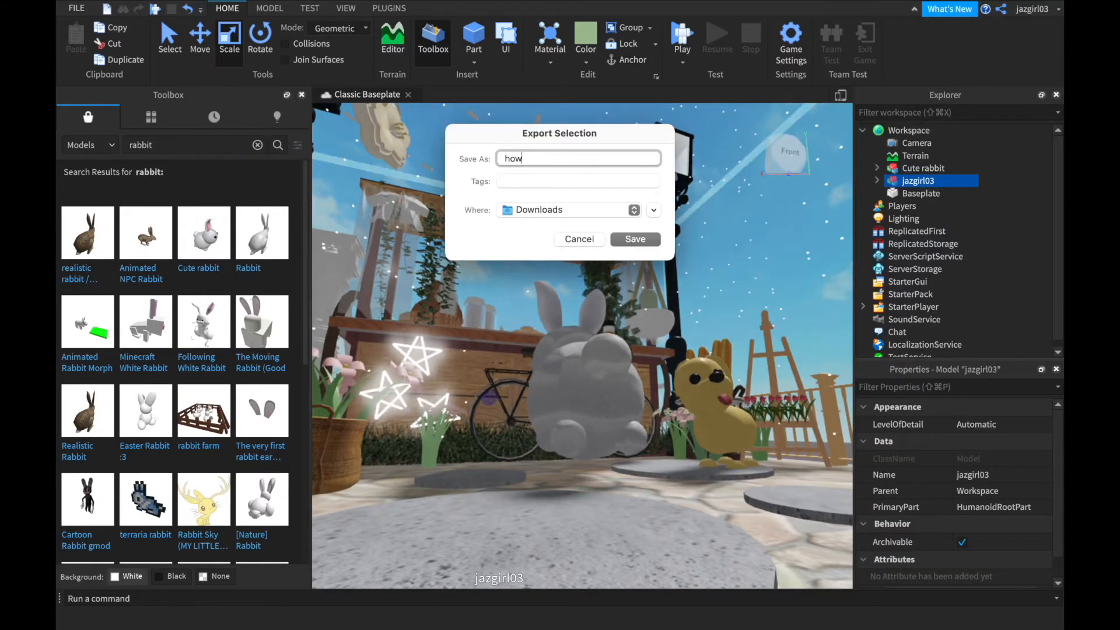
text(modelthumbnail)
click(645, 243)
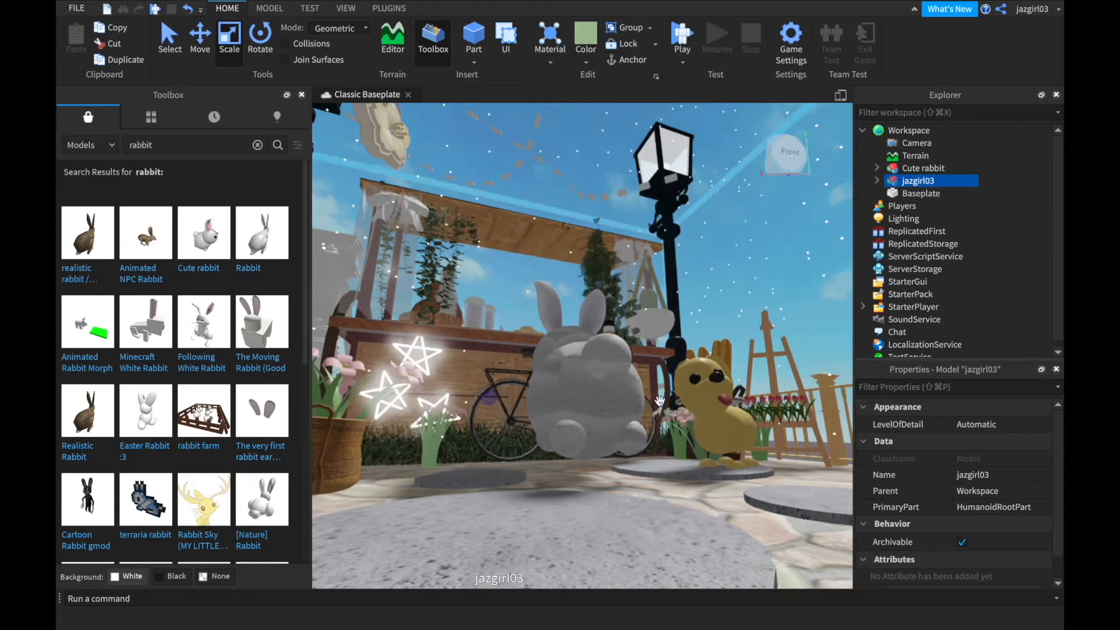
- Switch to Blender, open the recent file yuhyuhyuh.blend, and replace it with Default.blend from the Downloads folder
scroll(662, 382, down, 10)
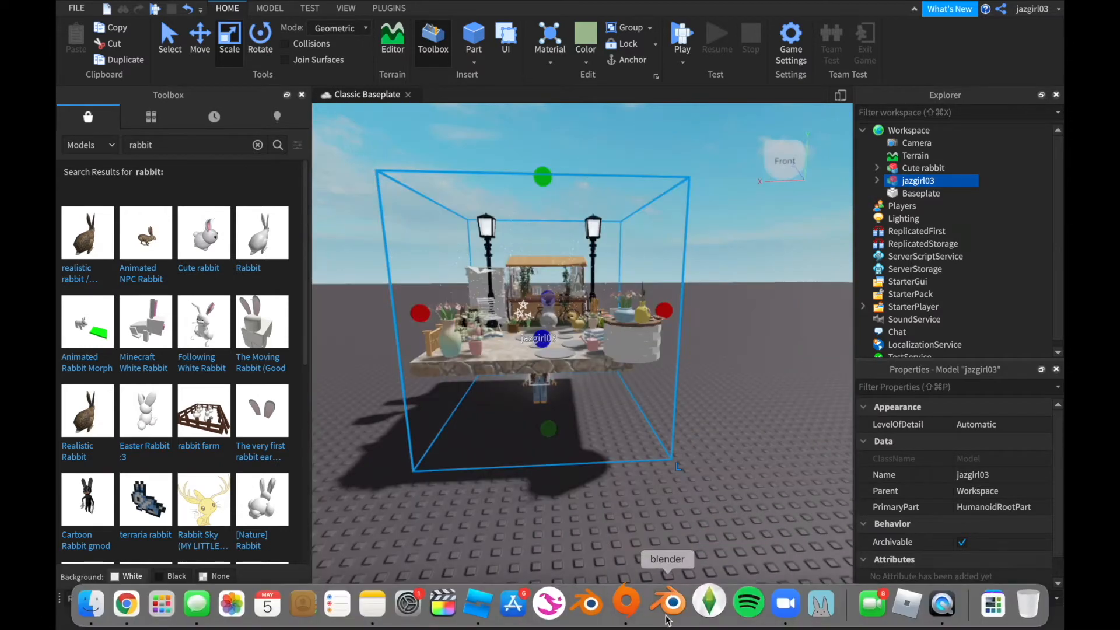
click(669, 620)
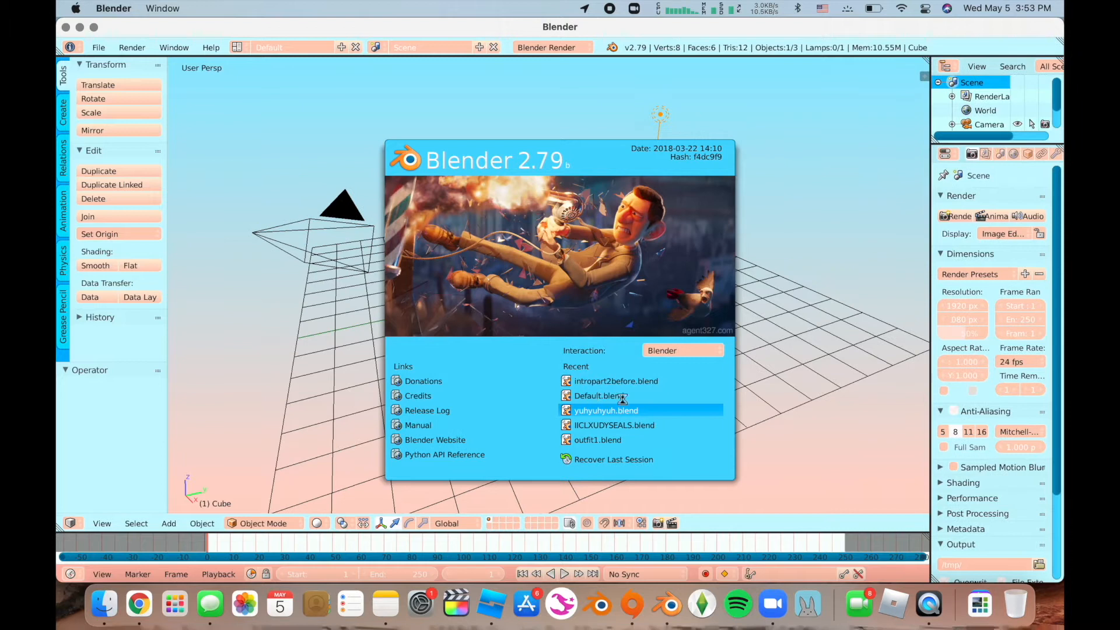
click(622, 399)
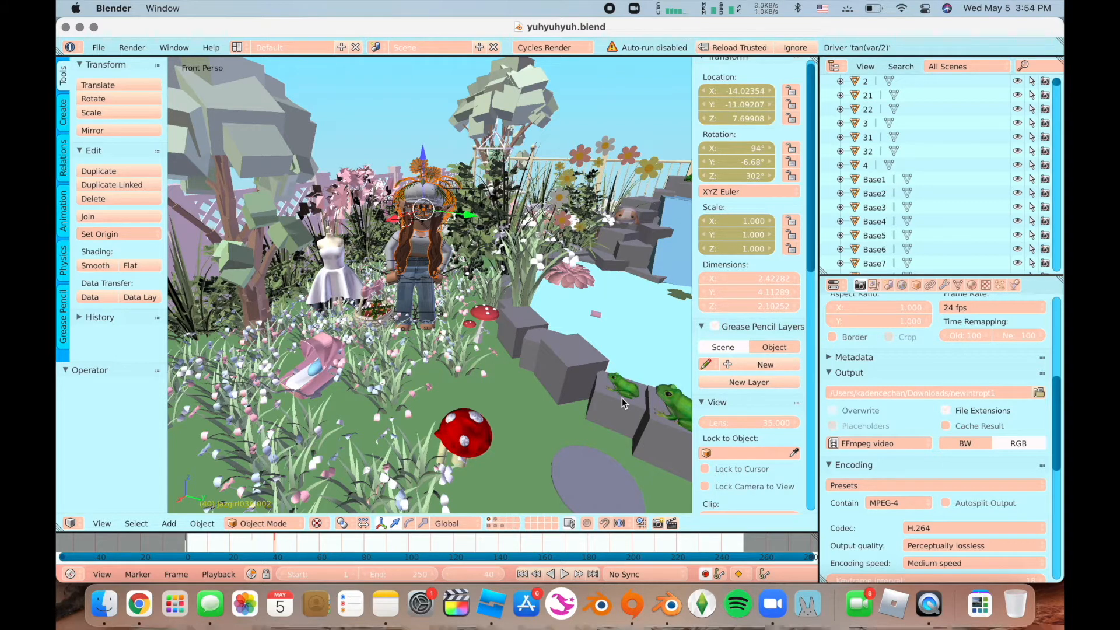
key(ctrl+o)
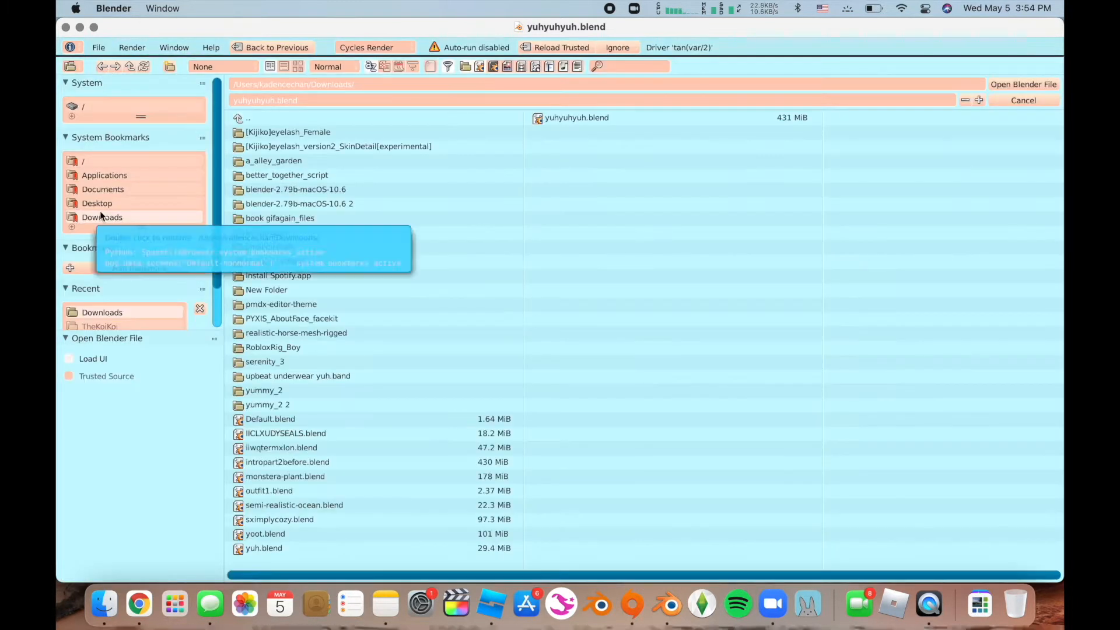
double_click(333, 423)
- Delete the selected object and load the outfit texture image from the Downloads folder for the rig's body
key(x)
right_click(437, 292)
drag(61, 537, 64, 430)
click(72, 418)
click(99, 304)
click(234, 417)
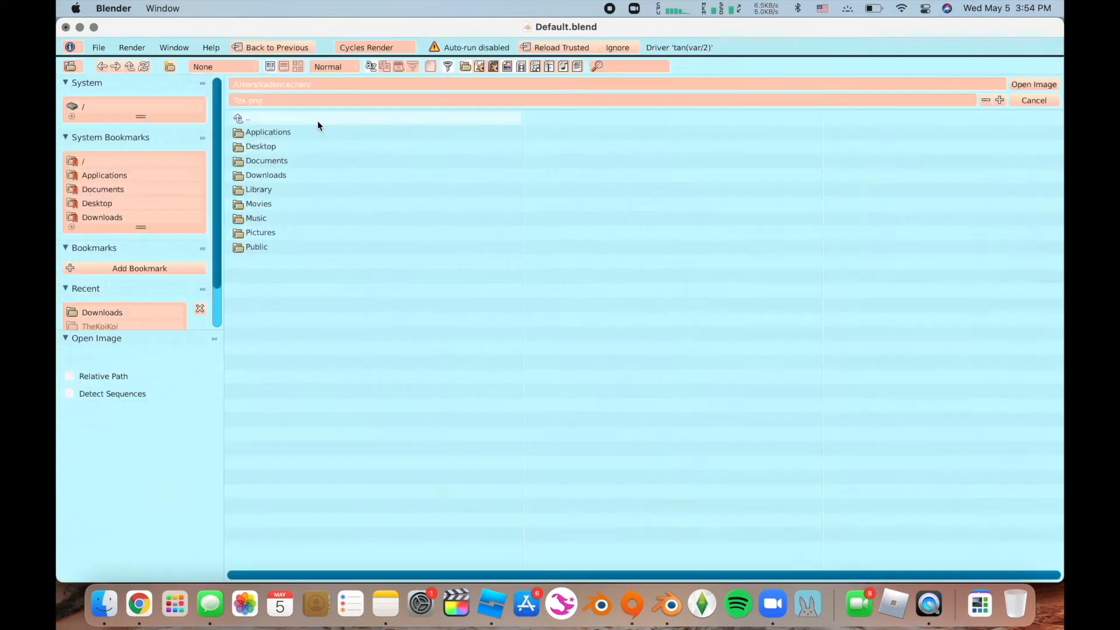
click(266, 175)
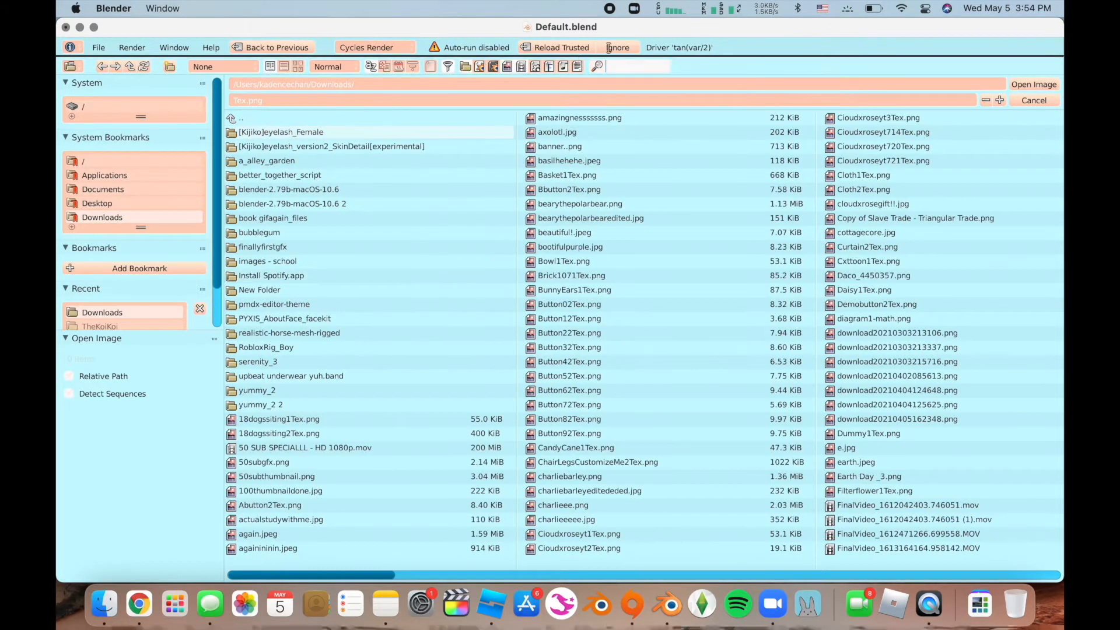
double_click(280, 132)
click(352, 173)
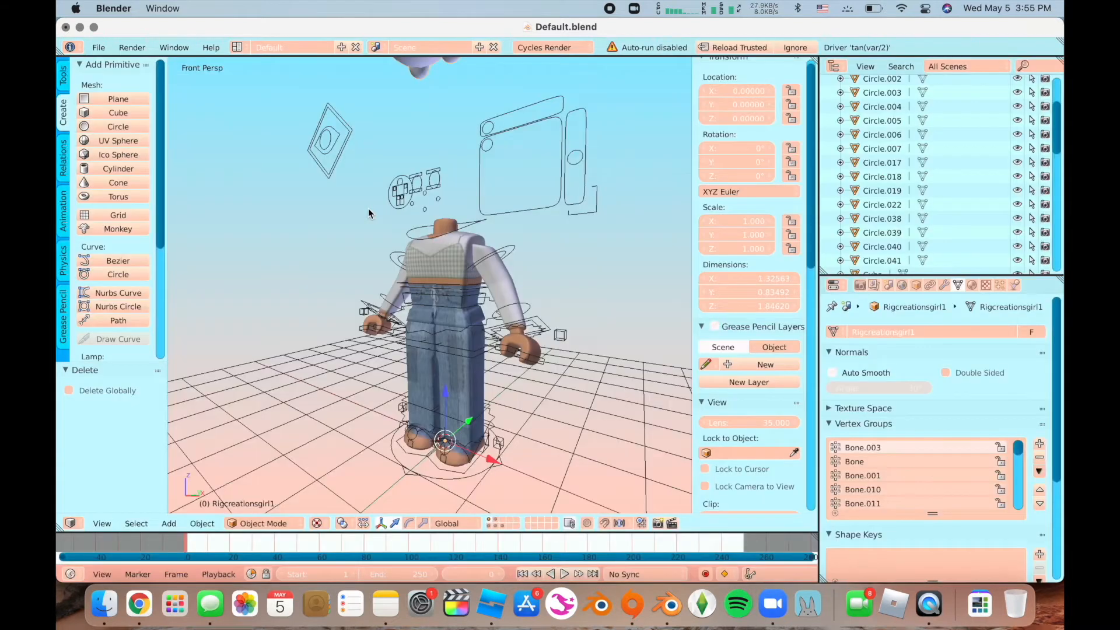
- Join the rabbit's separate parts into one object and place it on the ground beside the rig
click(65, 76)
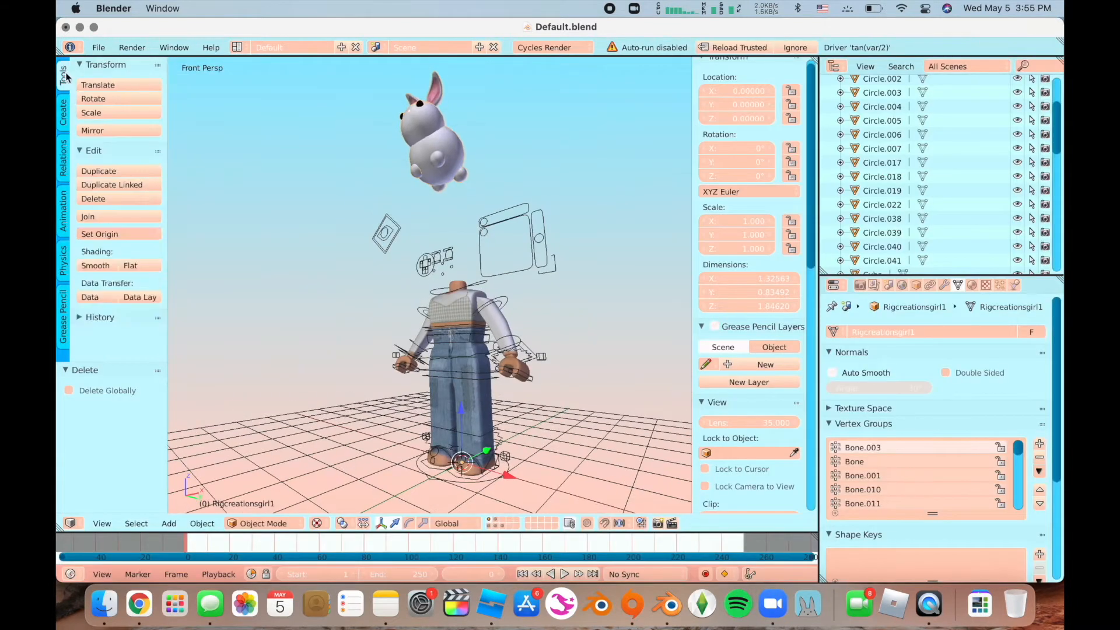
click(100, 217)
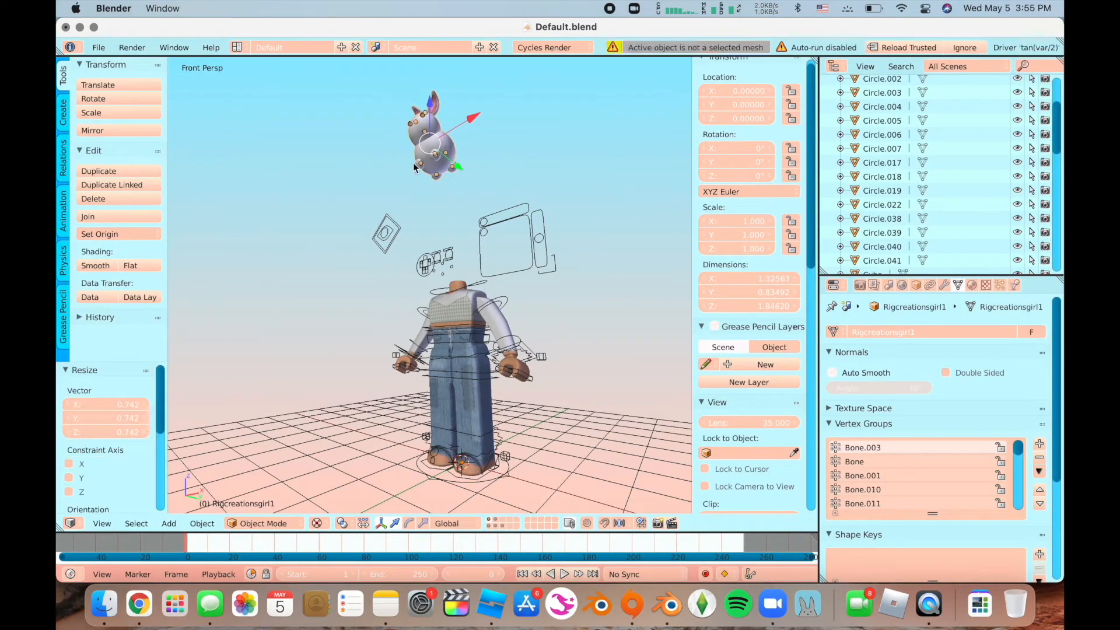
drag(461, 411, 461, 488)
shift+right_click(353, 357)
click(101, 217)
key(shift+f)
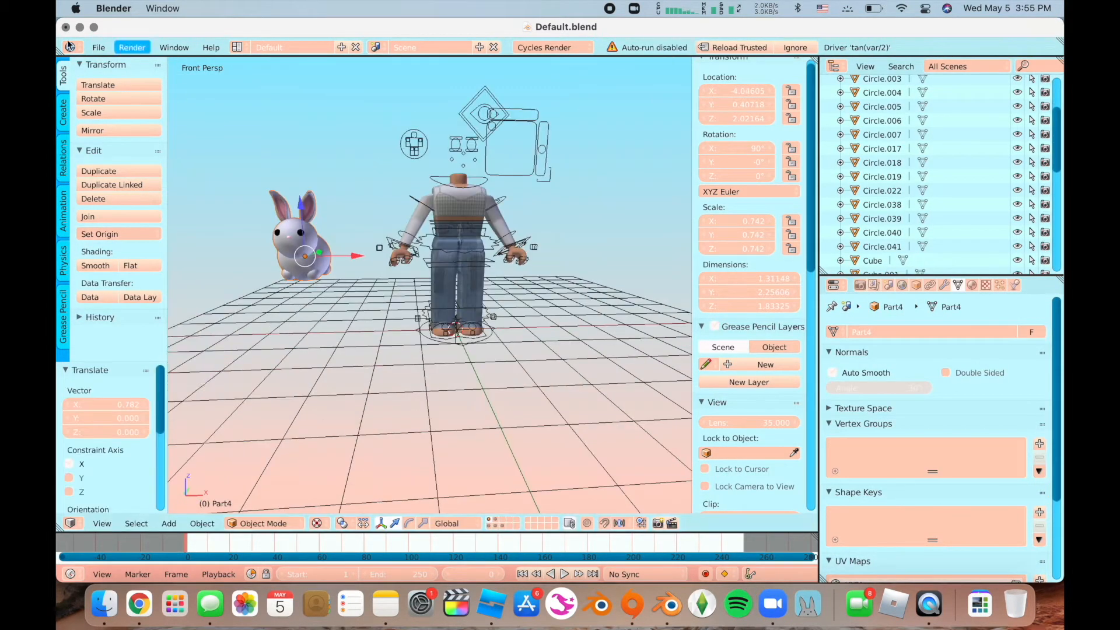
- Import howtomakethumbnail.obj from the Downloads folder, finding it with the search term how
click(99, 48)
mouse_move(121, 313)
click(369, 401)
key(ctrl+f)
text(how)
click(355, 146)
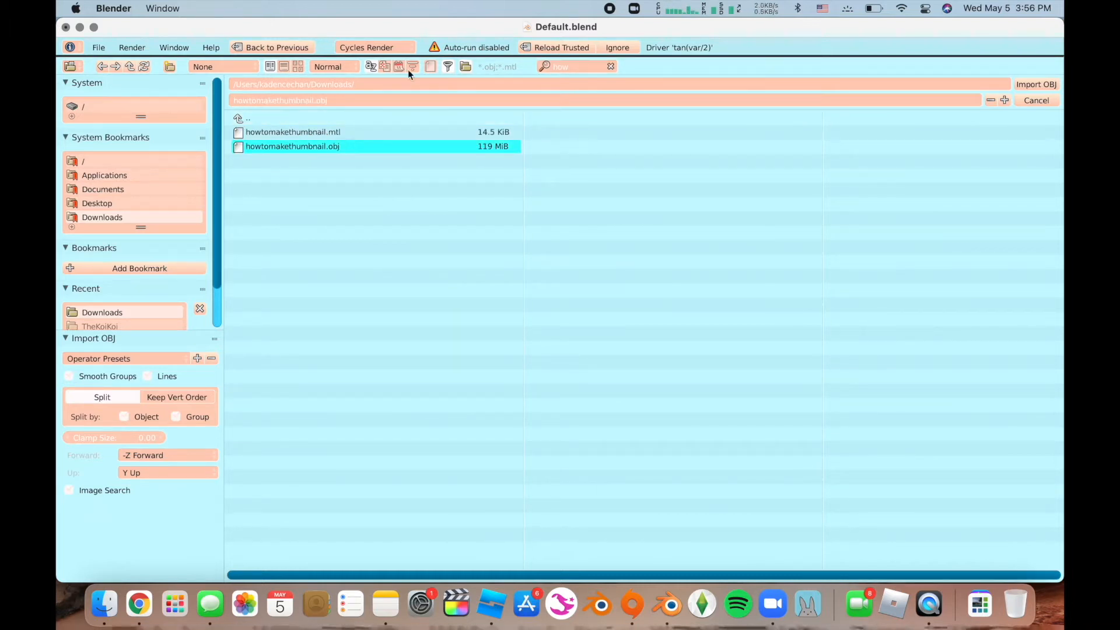
double_click(357, 148)
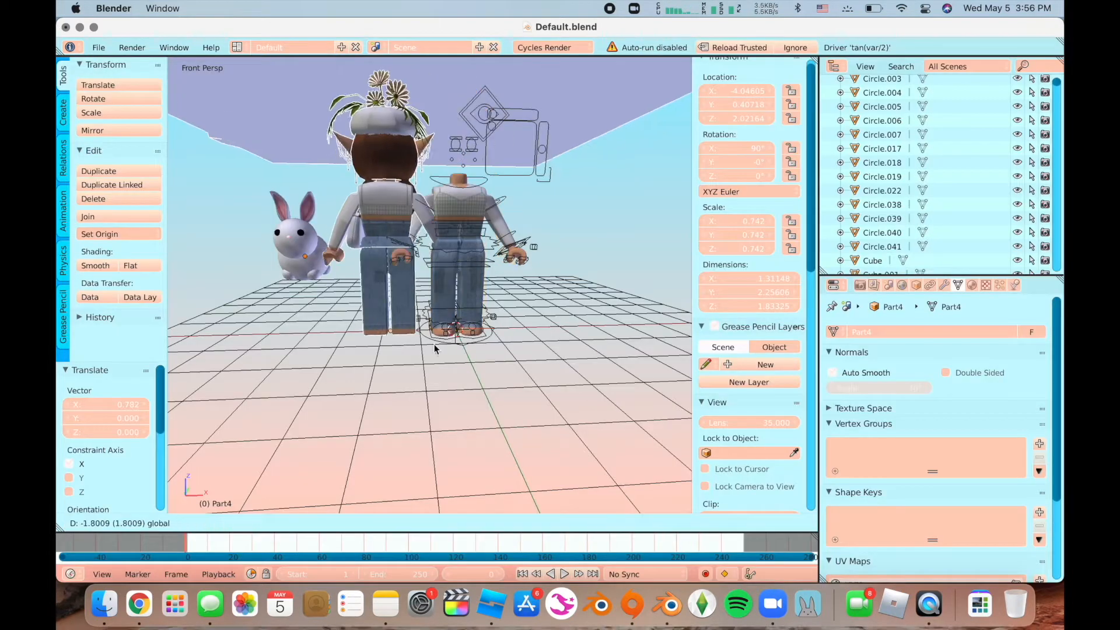
- Align the imported character's head, hair and accessories with the headless rig and set the origin of the selected object
click(435, 349)
key(shift+f)
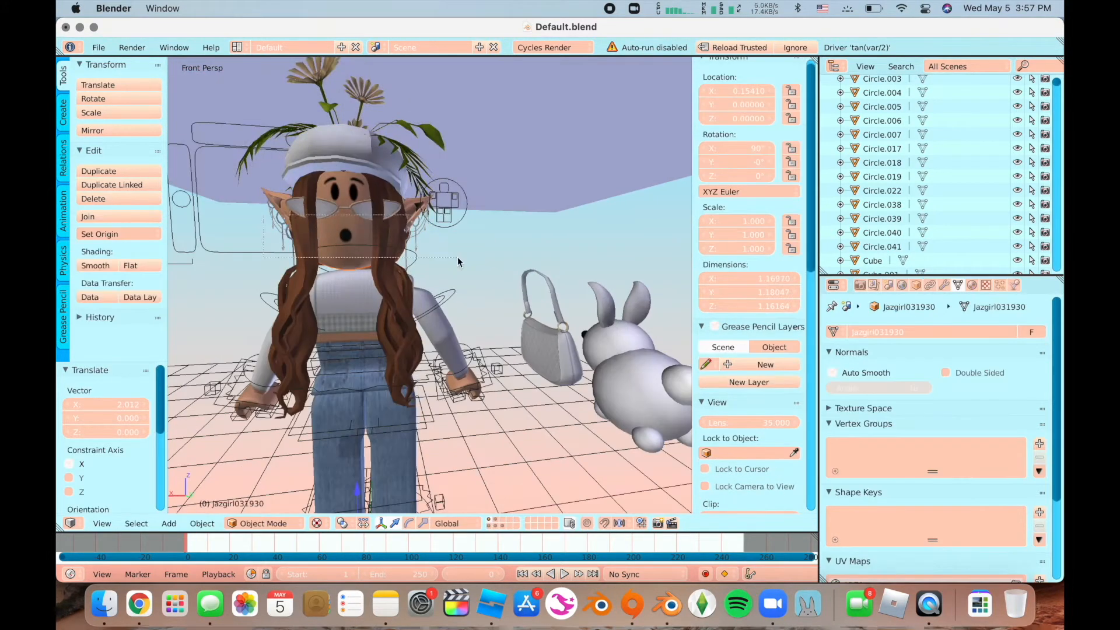
key(ctrl+shift+alt+c)
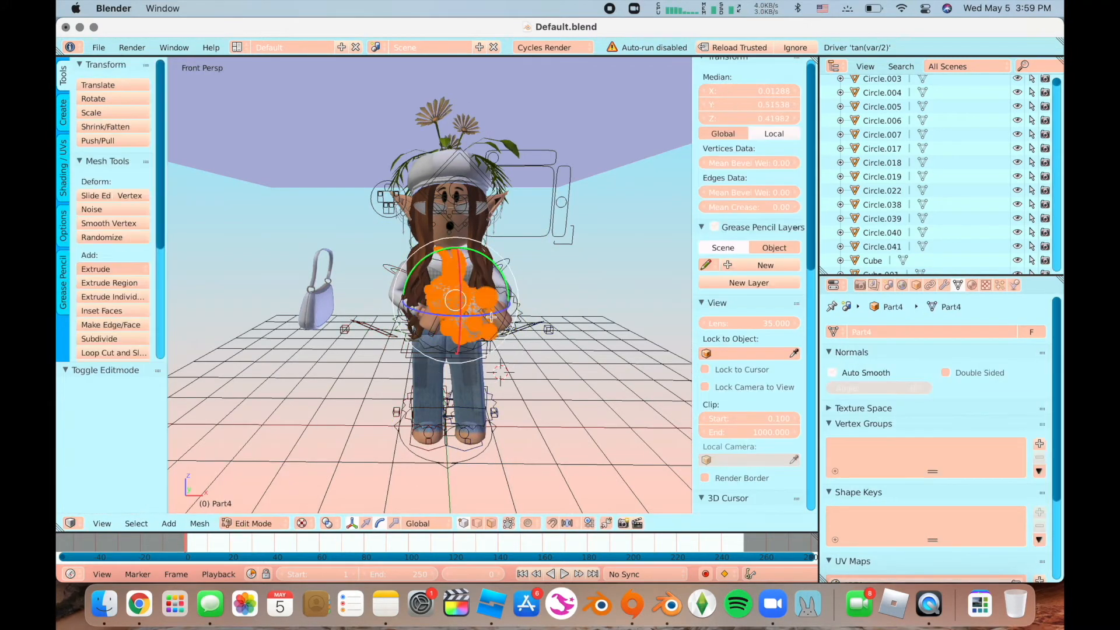
- Rotate the rabbit's head around the vertical axis in Edit Mode so it faces forward, and return to Object Mode
scroll(409, 303, up, 5)
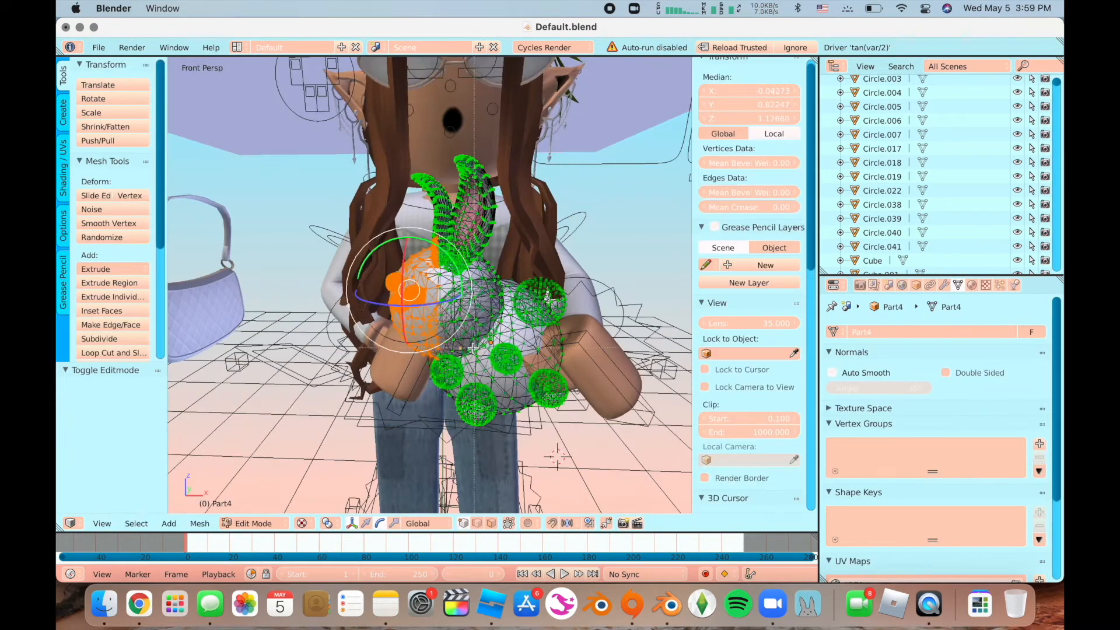
key(r)
key(z)
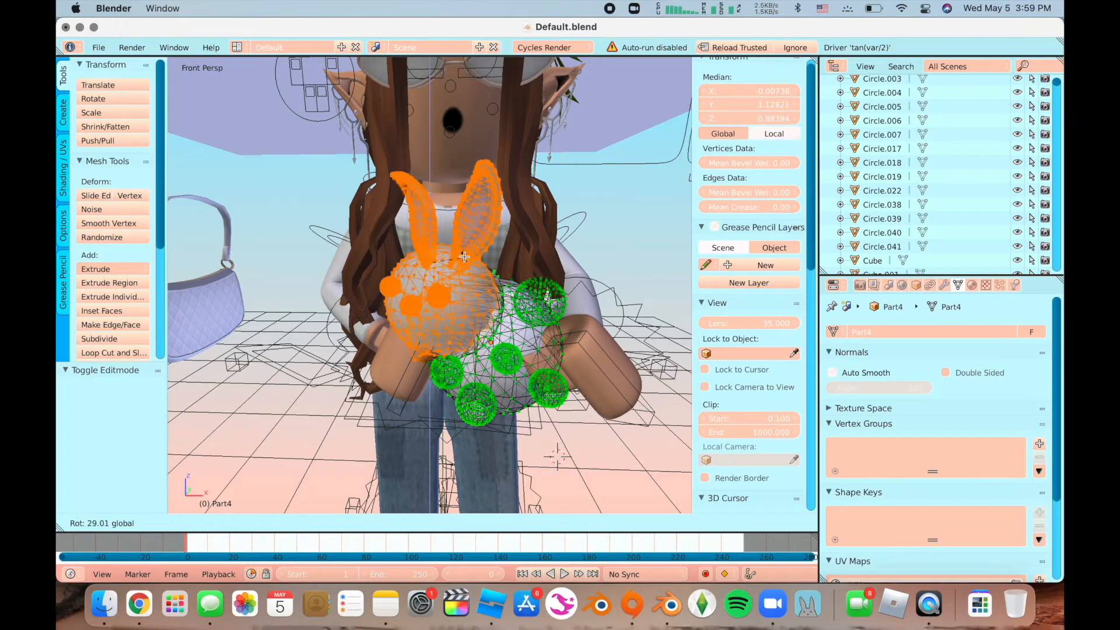
click(450, 243)
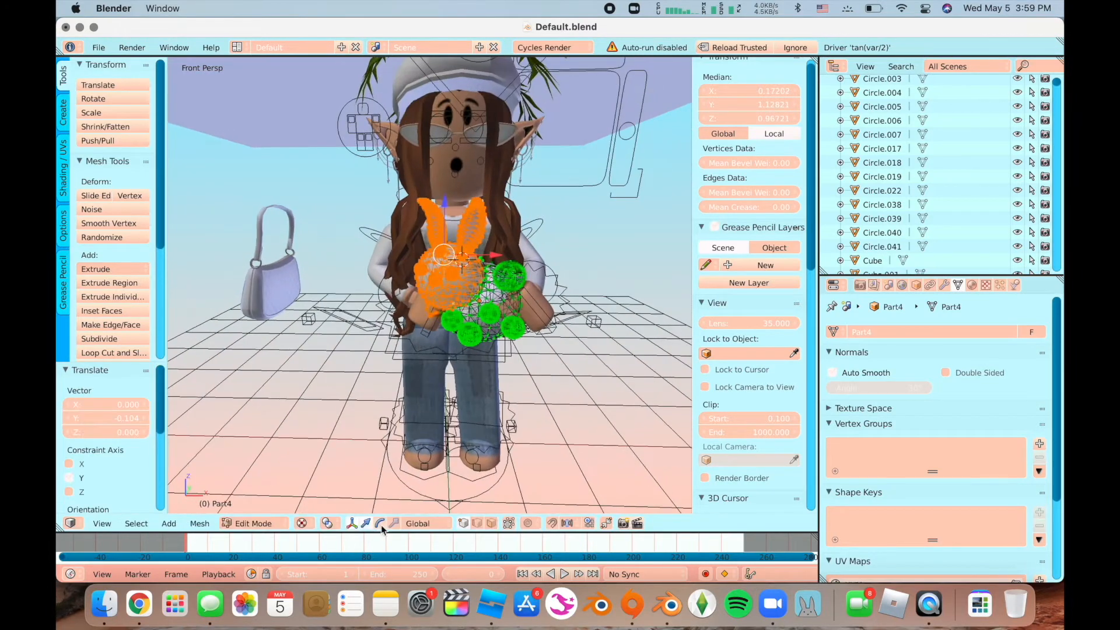
click(275, 523)
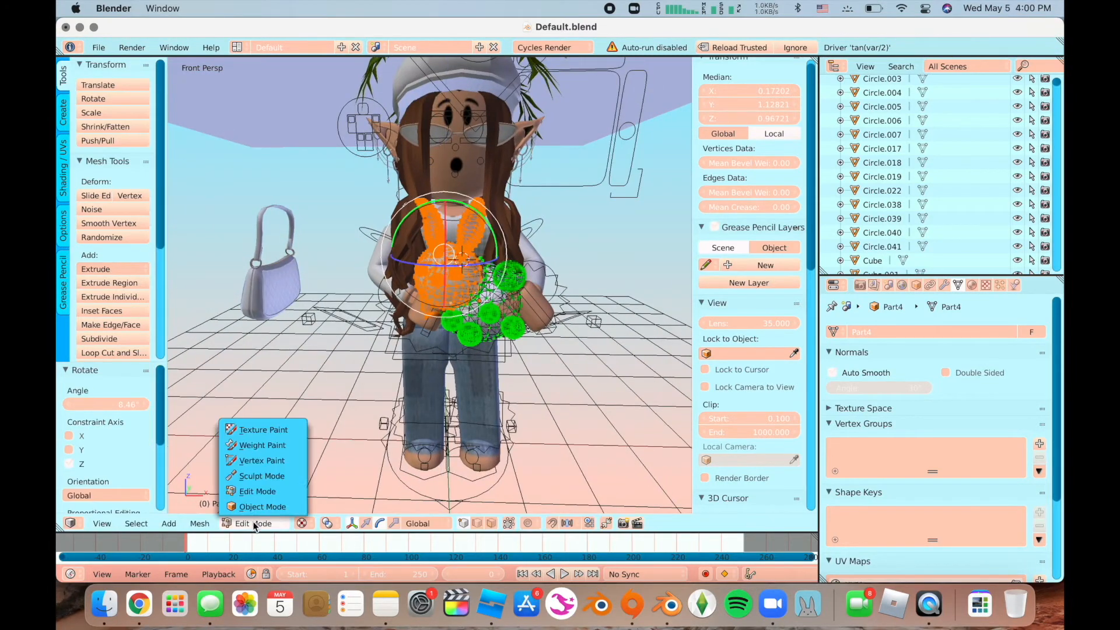
click(265, 513)
- Look through the new camera and fly it back to frame the character holding the rabbit before the stall
key(shift+f)
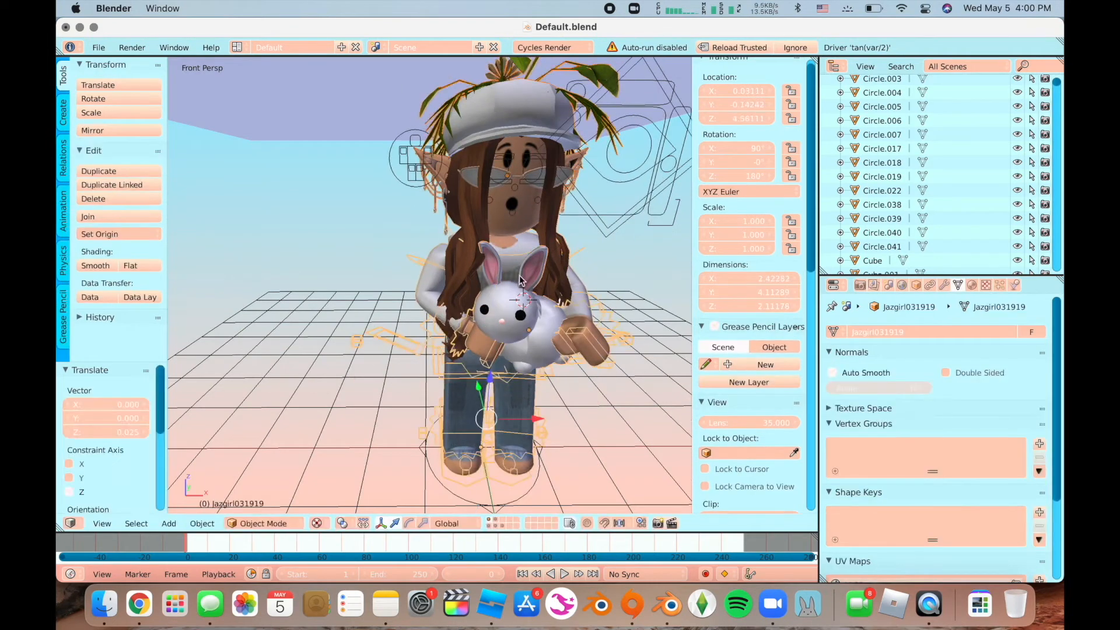
key(shift+f)
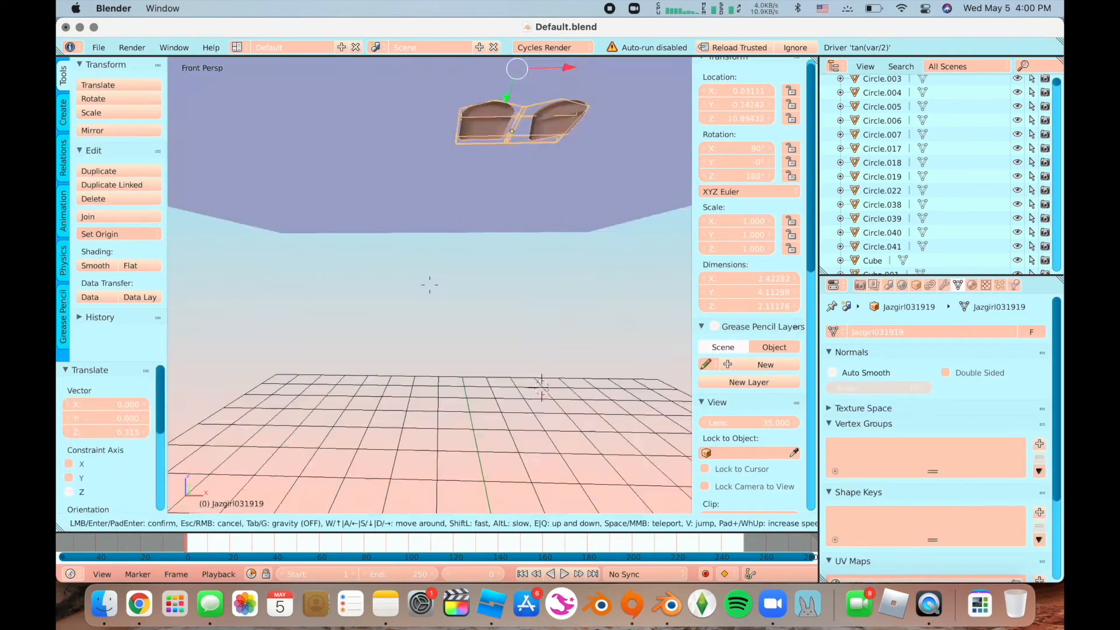
click(407, 280)
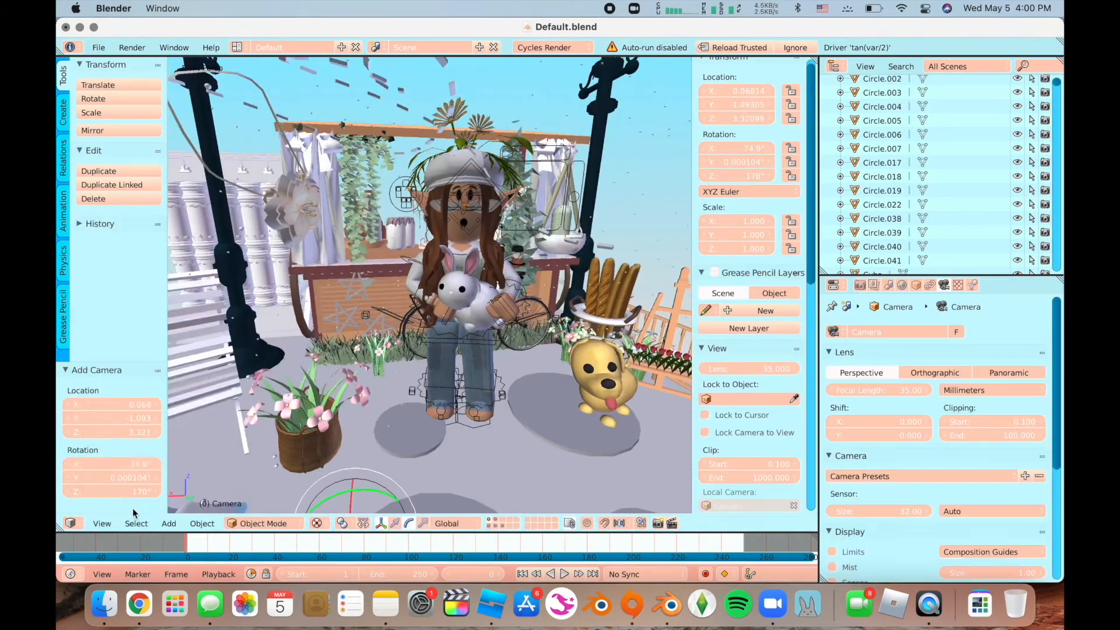
key(KP_0)
key(shift+f)
key(s)
key(w)
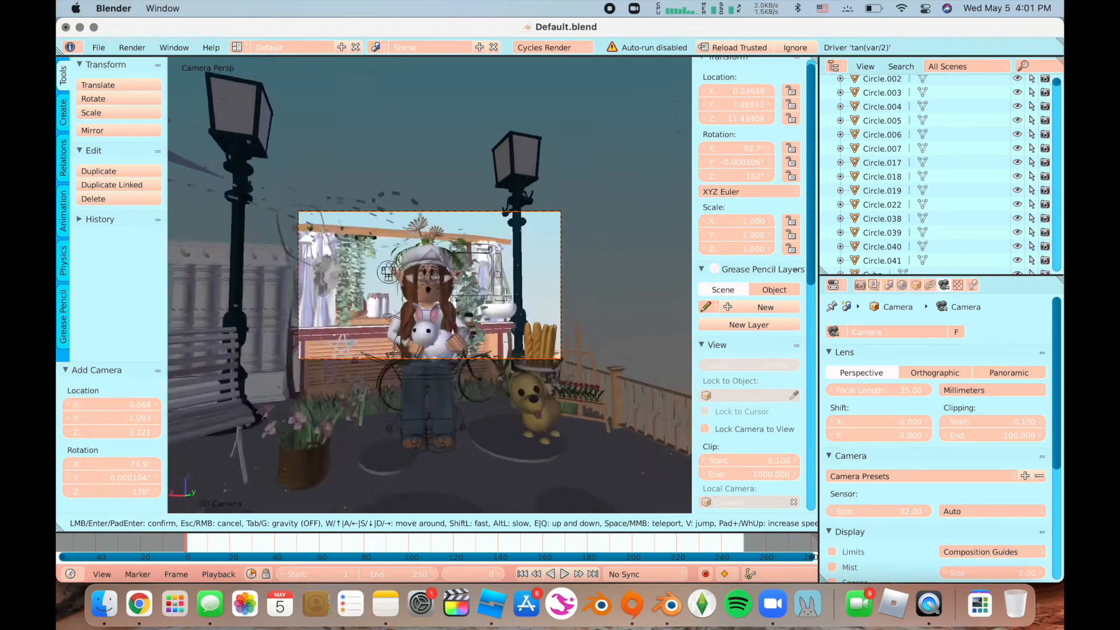
- Tilt the camera about 6.5° around the Y axis and adjust its framing of the character
click(102, 523)
click(108, 473)
key(shift+f)
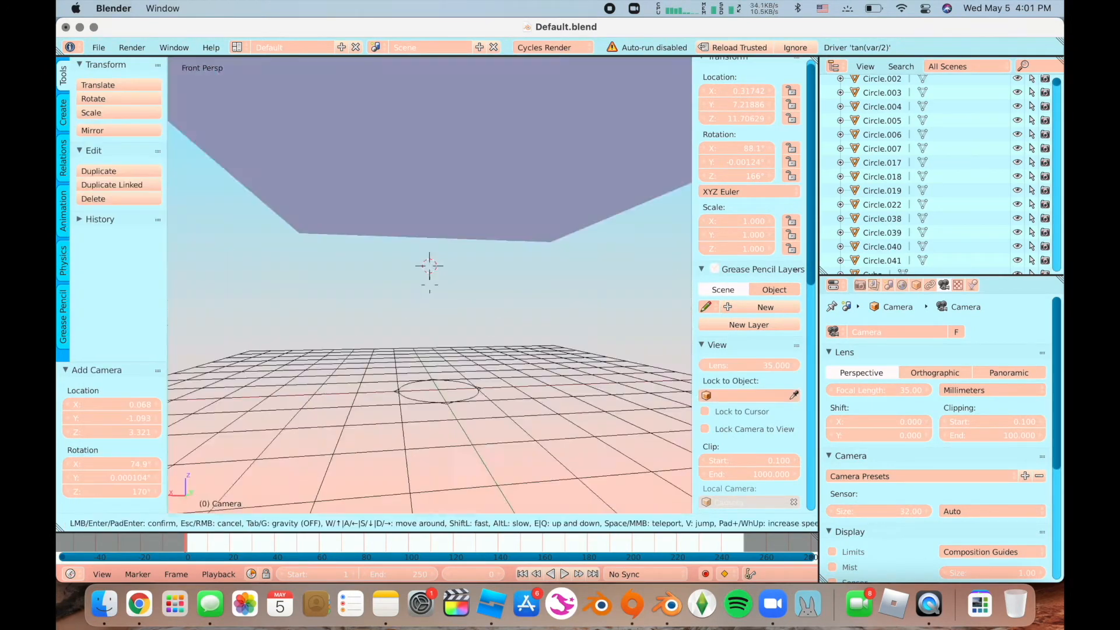
click(430, 285)
drag(525, 398, 523, 390)
click(101, 523)
click(108, 473)
key(shift+f)
click(429, 286)
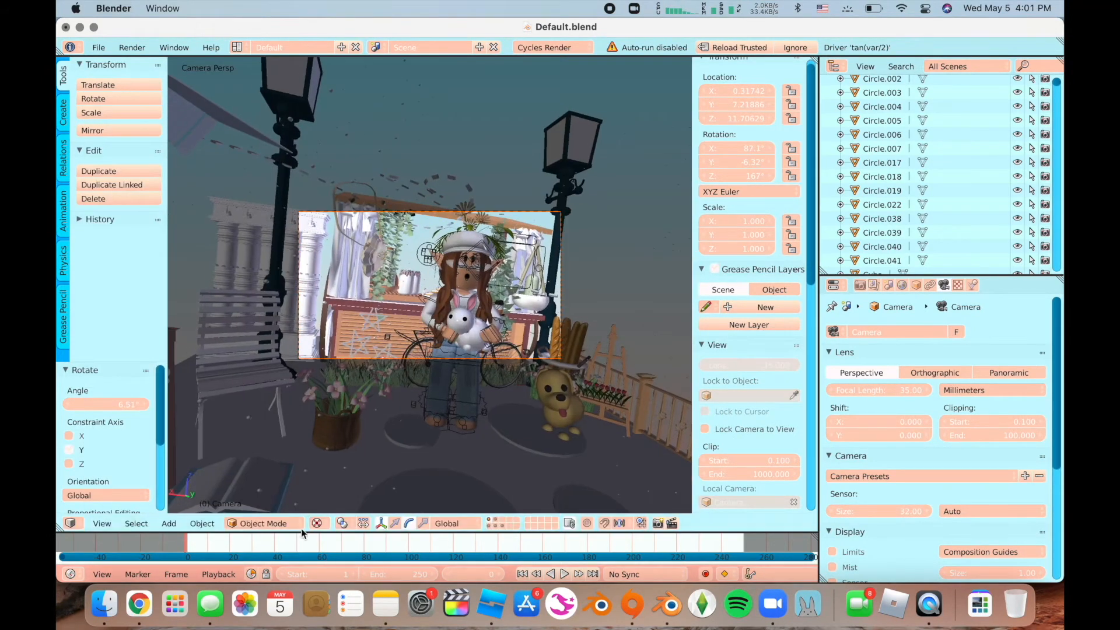
- Tilt the camera the opposite way and reframe the character in front of the stall through camera view
click(101, 523)
click(108, 474)
key(shift+f)
click(430, 286)
drag(379, 334, 402, 338)
drag(390, 421, 402, 415)
click(102, 524)
click(145, 475)
key(shift+f)
click(430, 286)
- Fine-tune the camera's Y rotation by about 1.3° and settle the final camera view of the character
click(101, 523)
click(127, 475)
key(shift+f)
click(430, 286)
drag(443, 473, 439, 474)
click(101, 523)
click(127, 474)
key(shift+f)
click(430, 286)
- Set the world background color to an Environment Texture using lilienstein_4k.hdr and preview the scene in Rendered shading
click(902, 285)
click(1051, 429)
click(817, 275)
click(1015, 446)
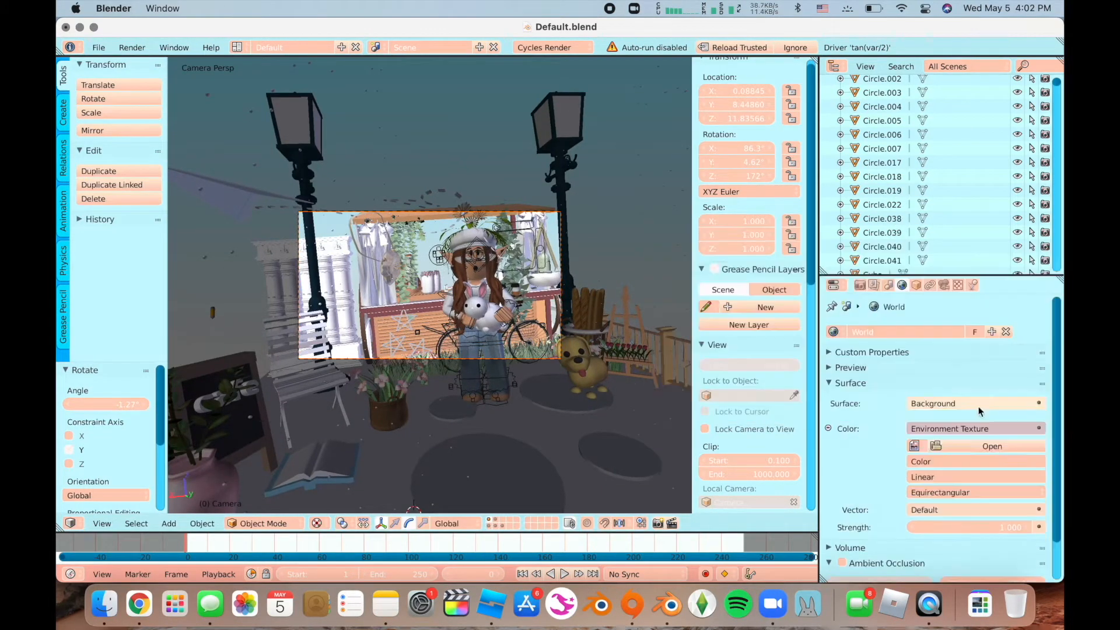
click(610, 69)
text(hdr)
double_click(280, 132)
click(318, 524)
click(337, 408)
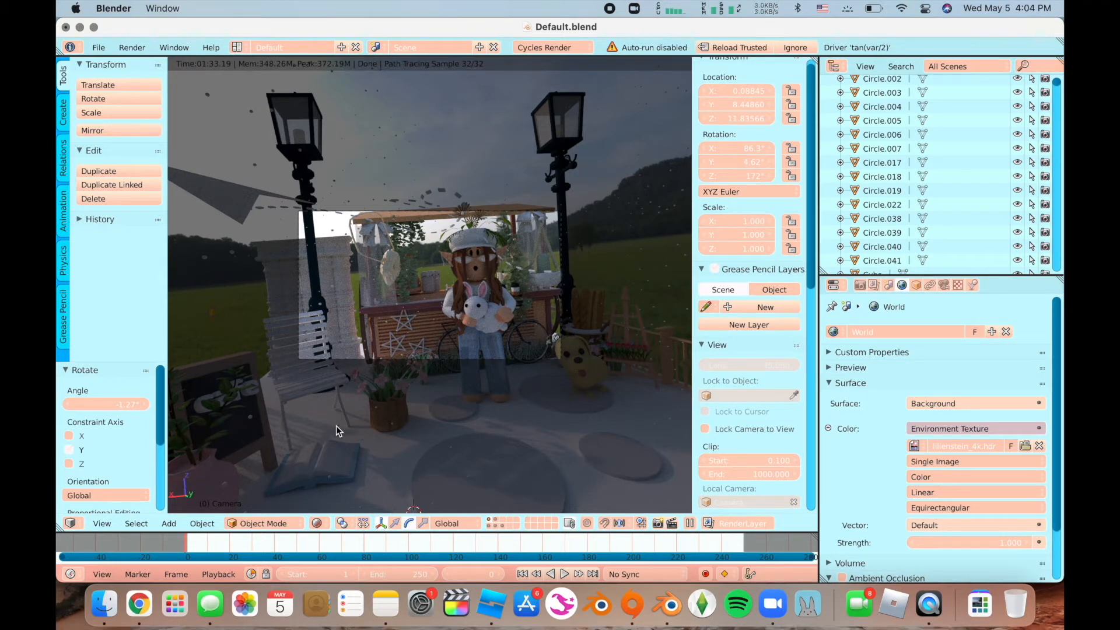
- Render the scene as a still image and save the result as a PNG in the Downloads folder
click(127, 50)
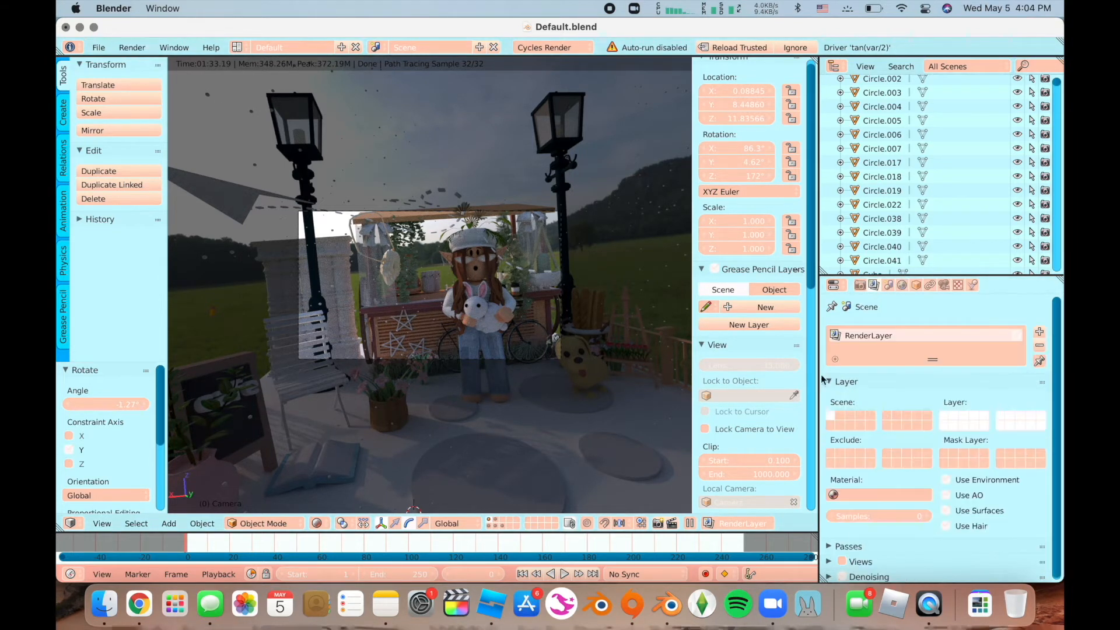
click(132, 60)
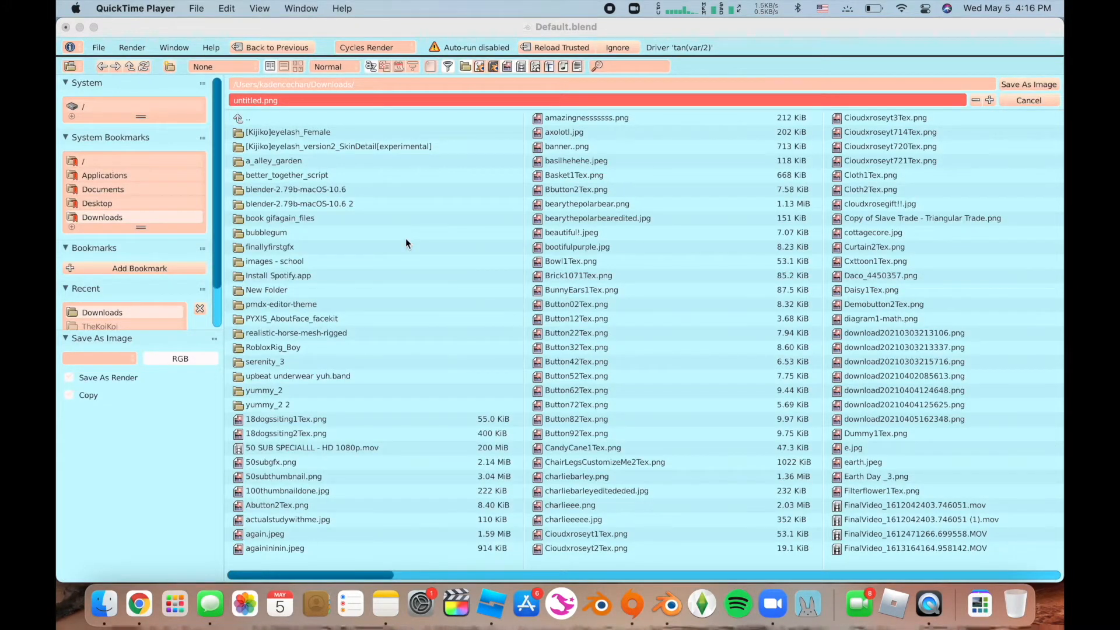
click(280, 106)
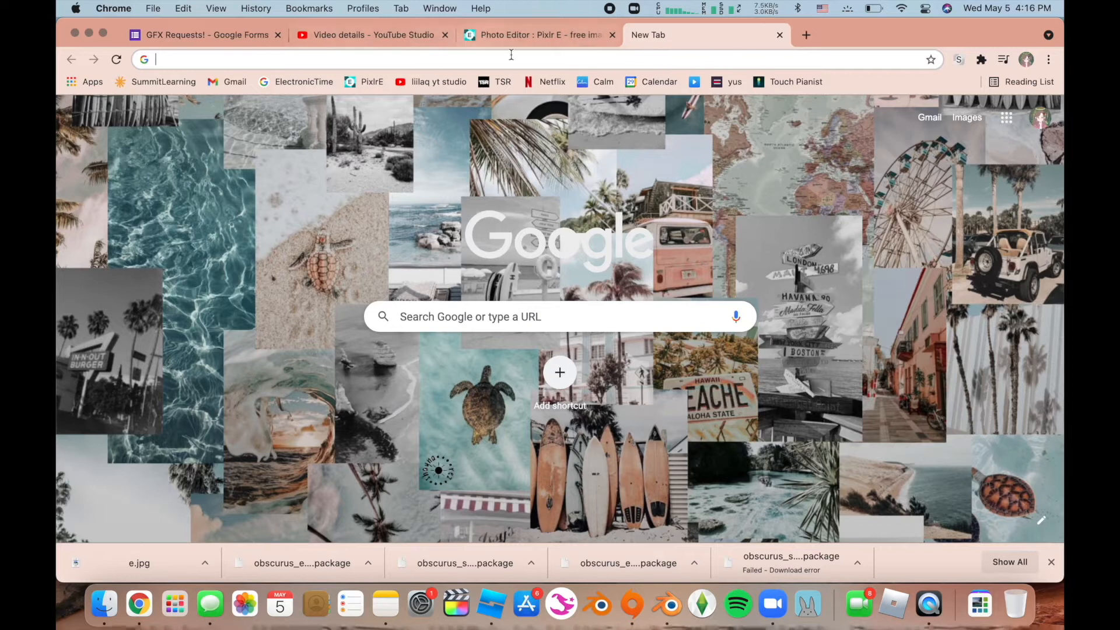
- Switch to the Pixlr E photo editor in the Chrome browser
click(528, 36)
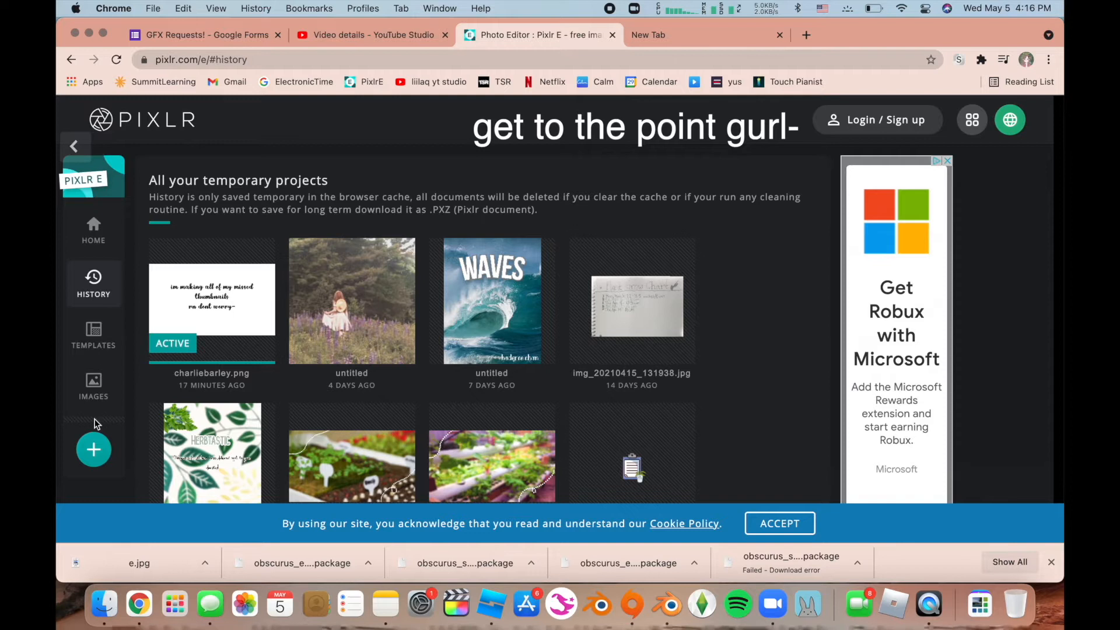
- Open the rendered image thumbnailtutorial.png in the photo editor
click(94, 451)
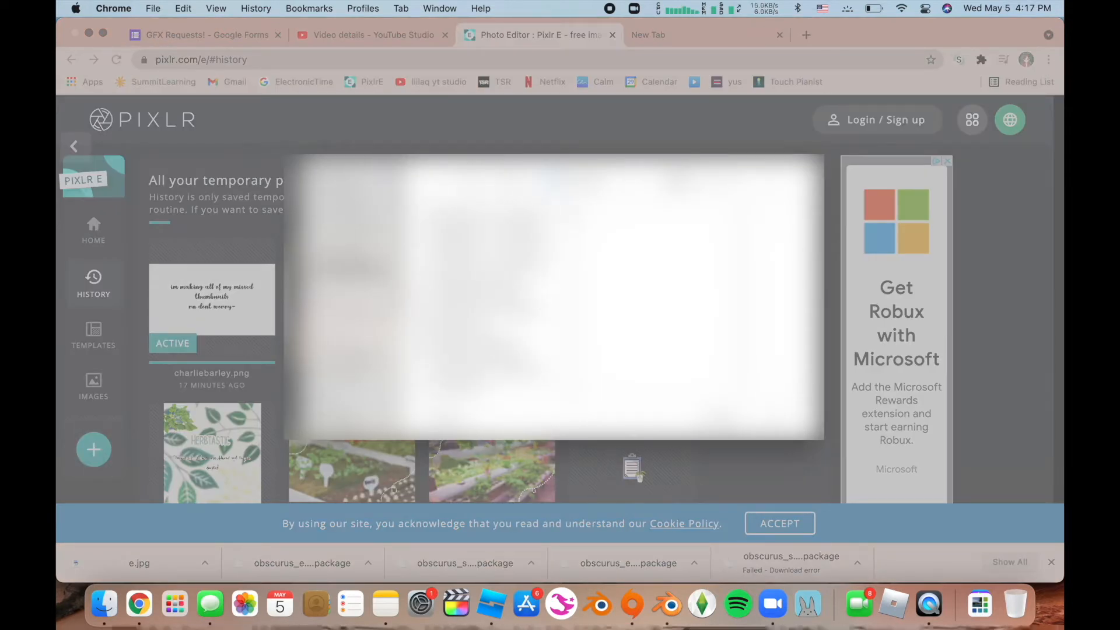
click(488, 388)
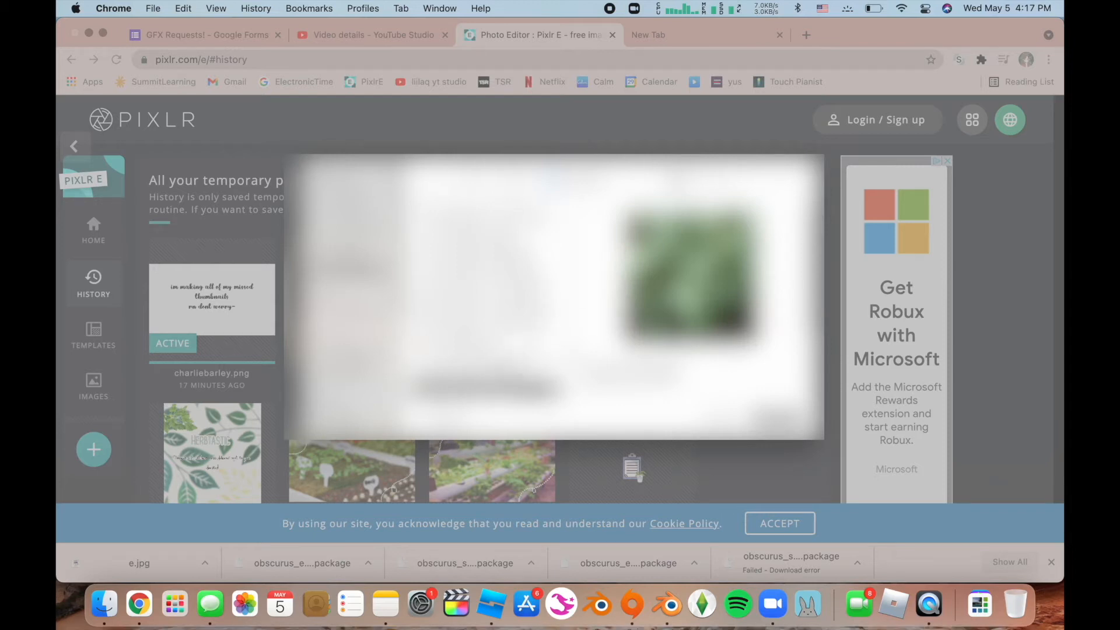
click(487, 372)
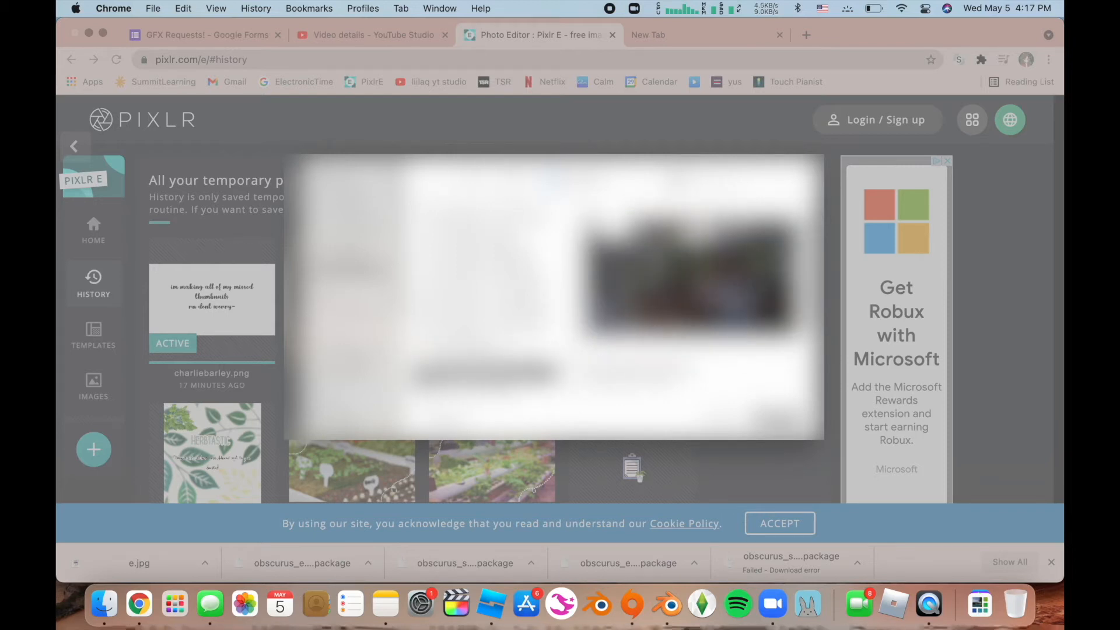
click(778, 419)
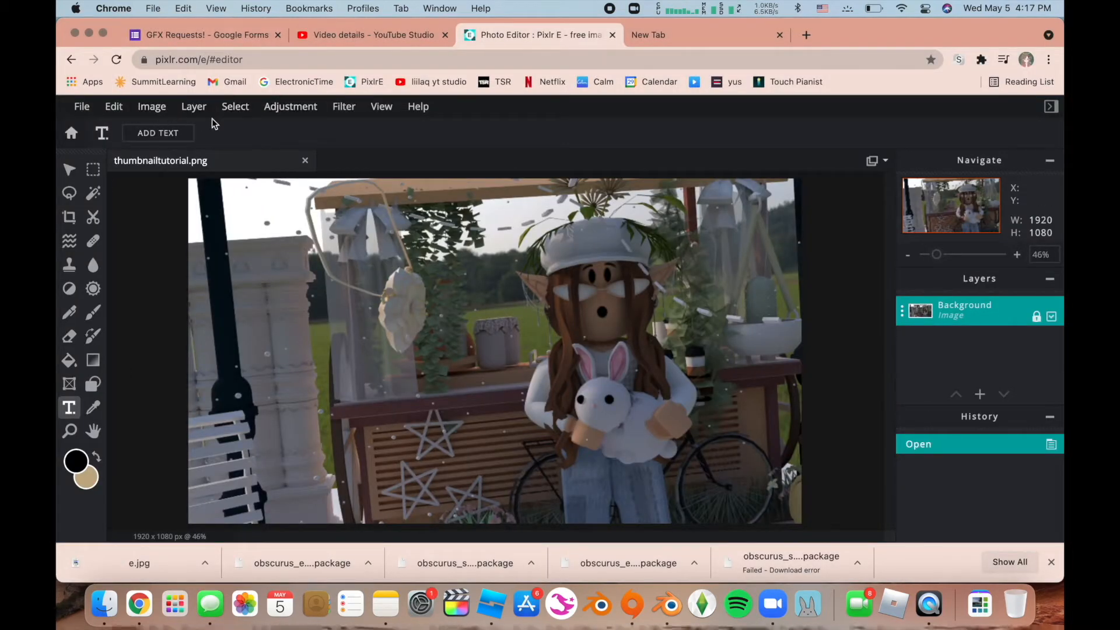
- Apply a Temperature & tint adjustment to the thumbnail image
click(287, 109)
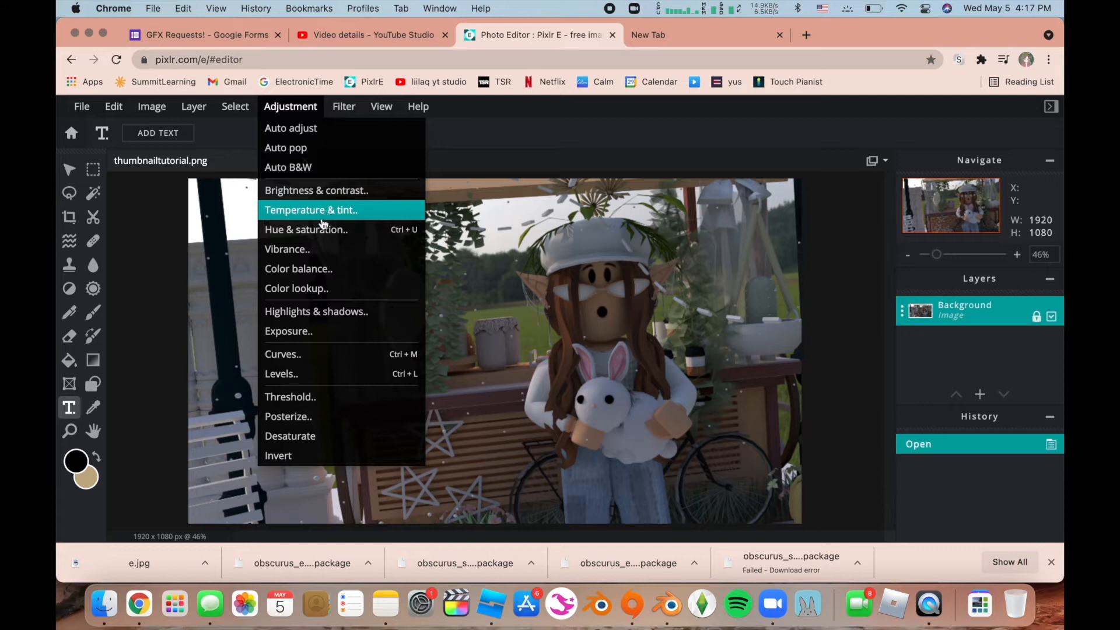
click(298, 293)
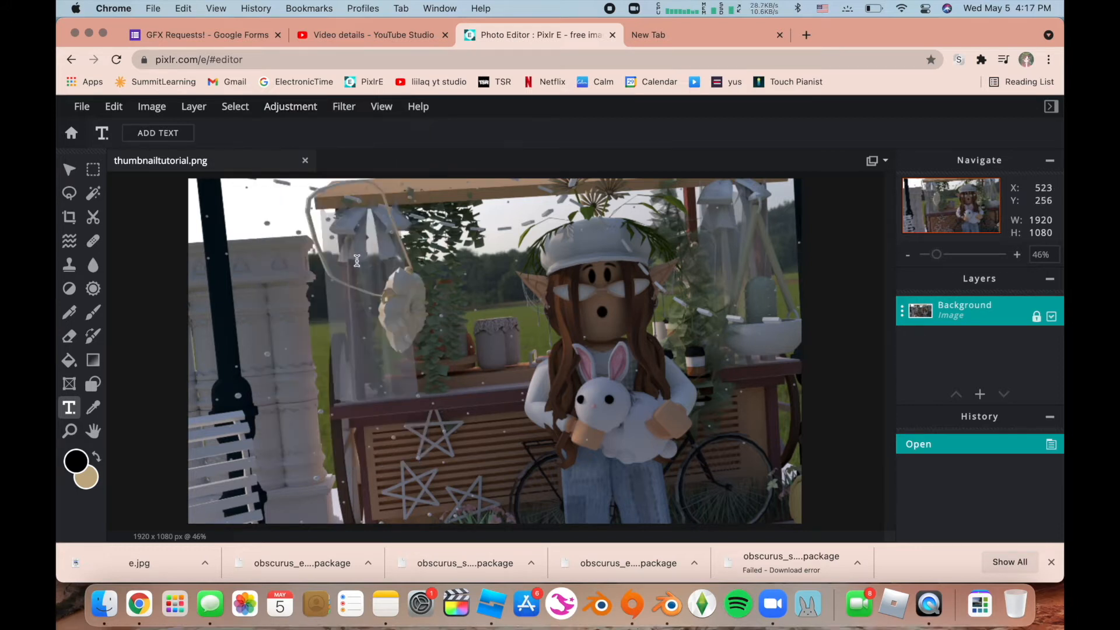
click(263, 106)
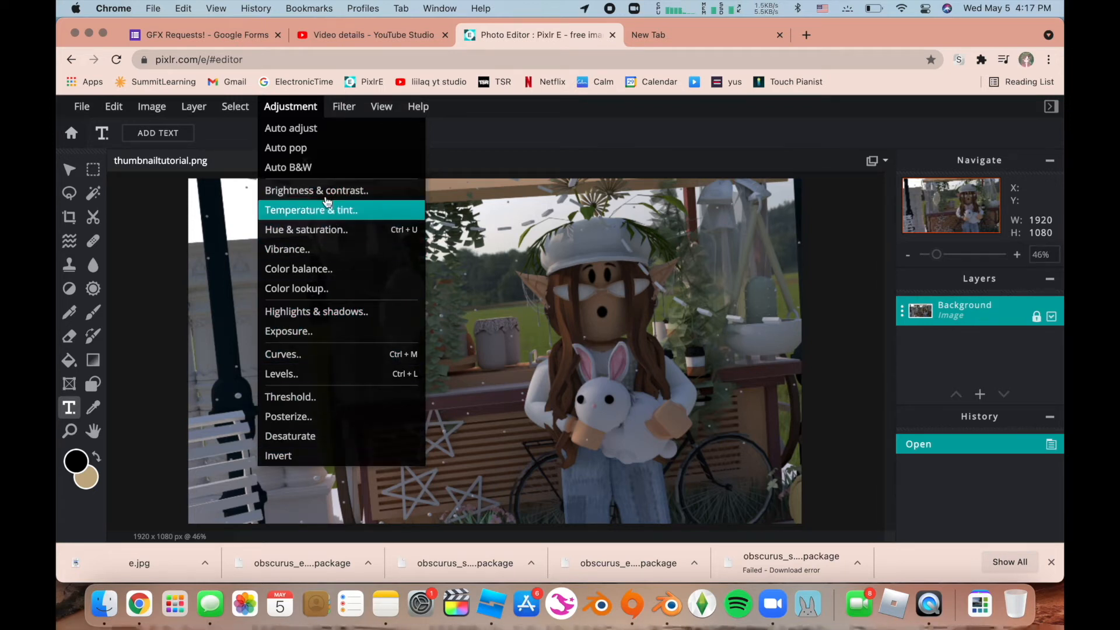
click(291, 108)
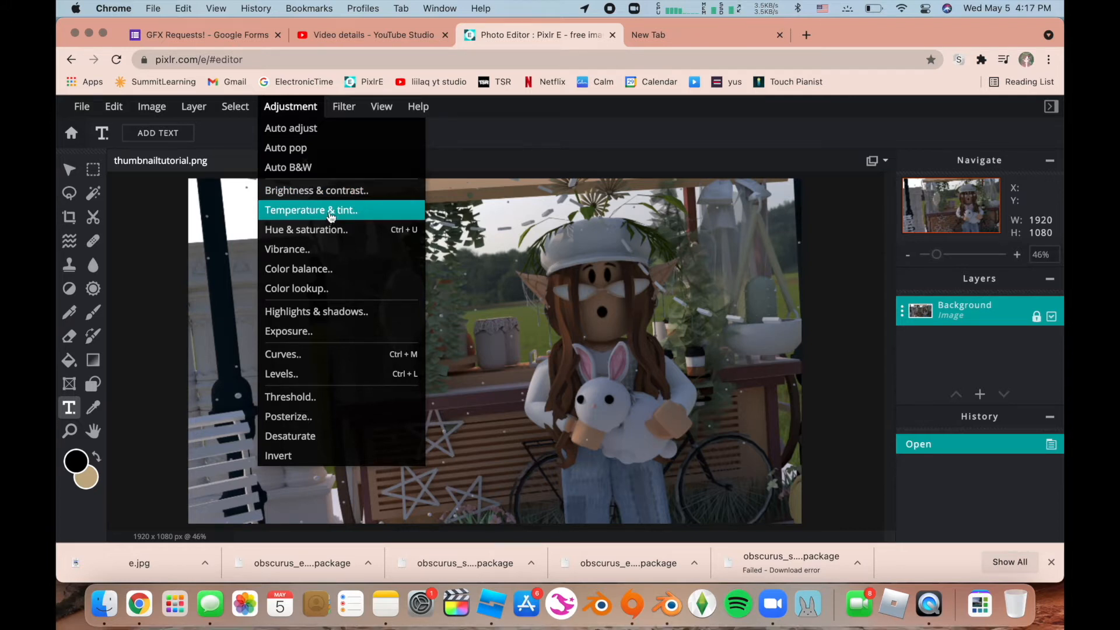
click(331, 217)
click(665, 423)
- Raise the image's saturation and lightness slightly with a Hue & saturation adjustment and apply it
click(291, 107)
click(318, 173)
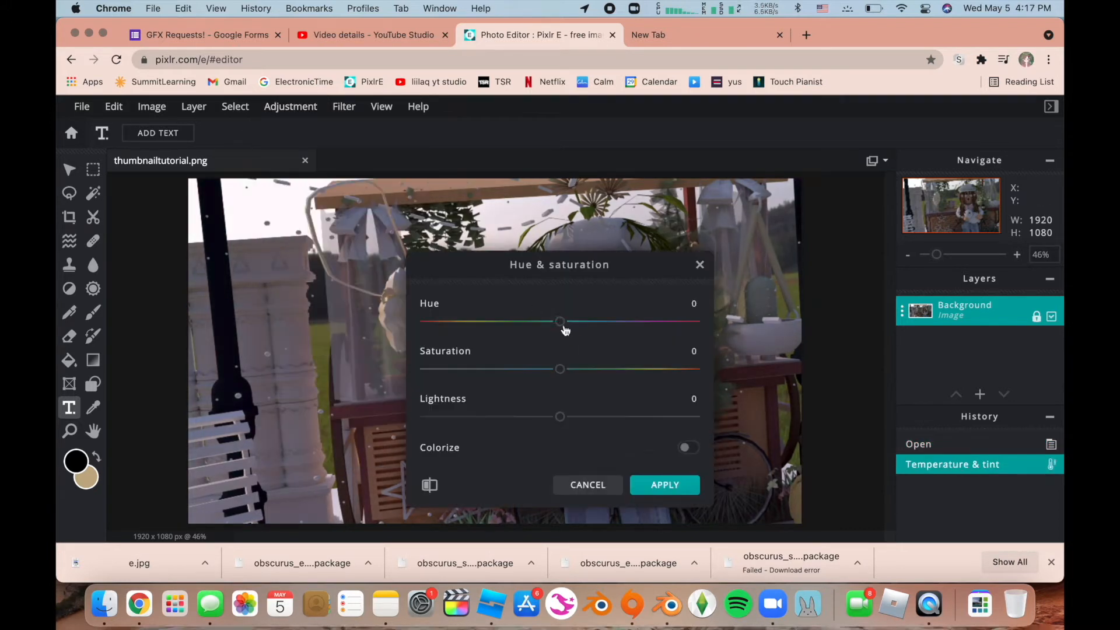
drag(561, 369, 572, 369)
drag(560, 417, 578, 417)
click(665, 485)
- Increase the image's vibrance moderately with a Vibrance adjustment and apply it
click(290, 108)
click(313, 195)
drag(561, 343, 585, 343)
click(666, 382)
- Raise the image's brightness and contrast slightly with a Brightness & contrast adjustment and apply it
click(276, 111)
click(318, 151)
drag(560, 384, 542, 385)
drag(560, 278, 320, 263)
drag(301, 368, 336, 372)
drag(320, 319, 341, 319)
click(425, 407)
- Apply a Highlights & shadows adjustment with highlights at 50 and shadows at about 91
click(290, 106)
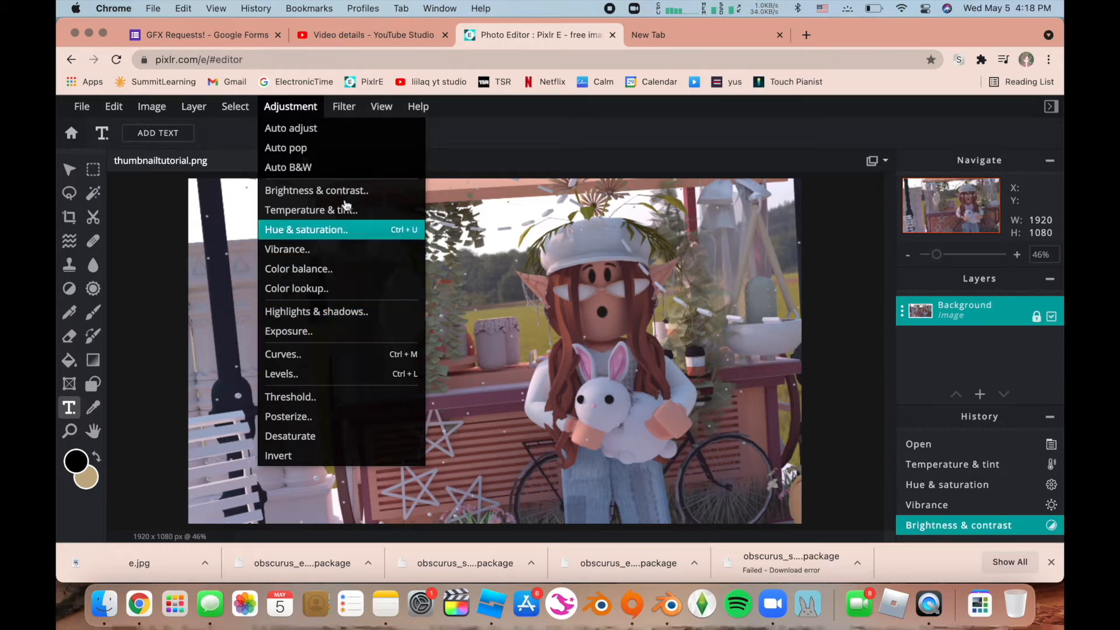
click(303, 111)
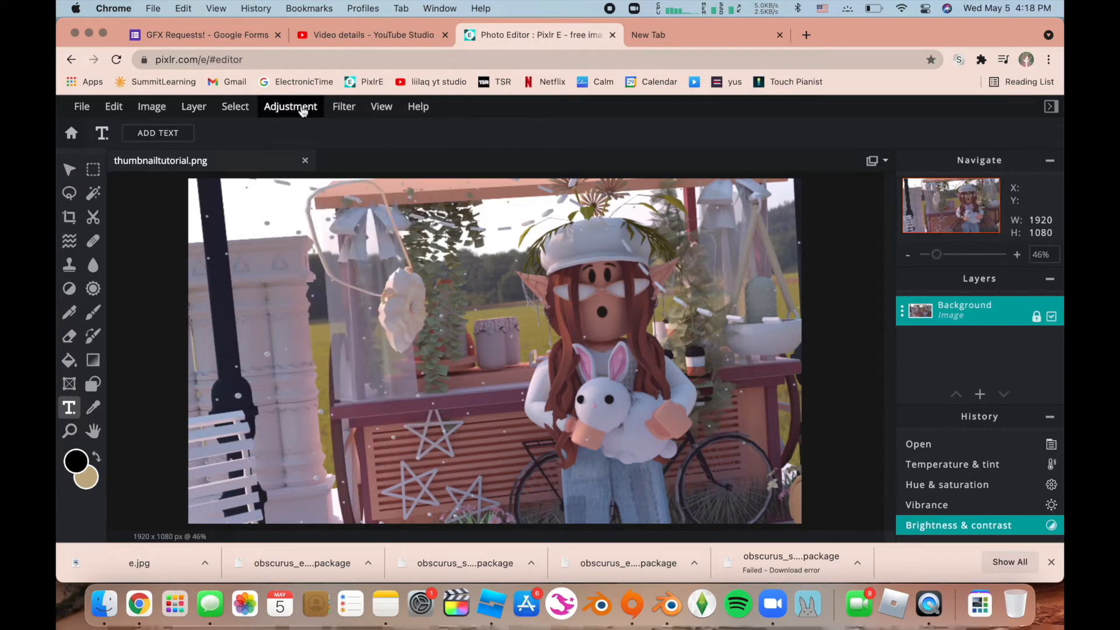
click(288, 108)
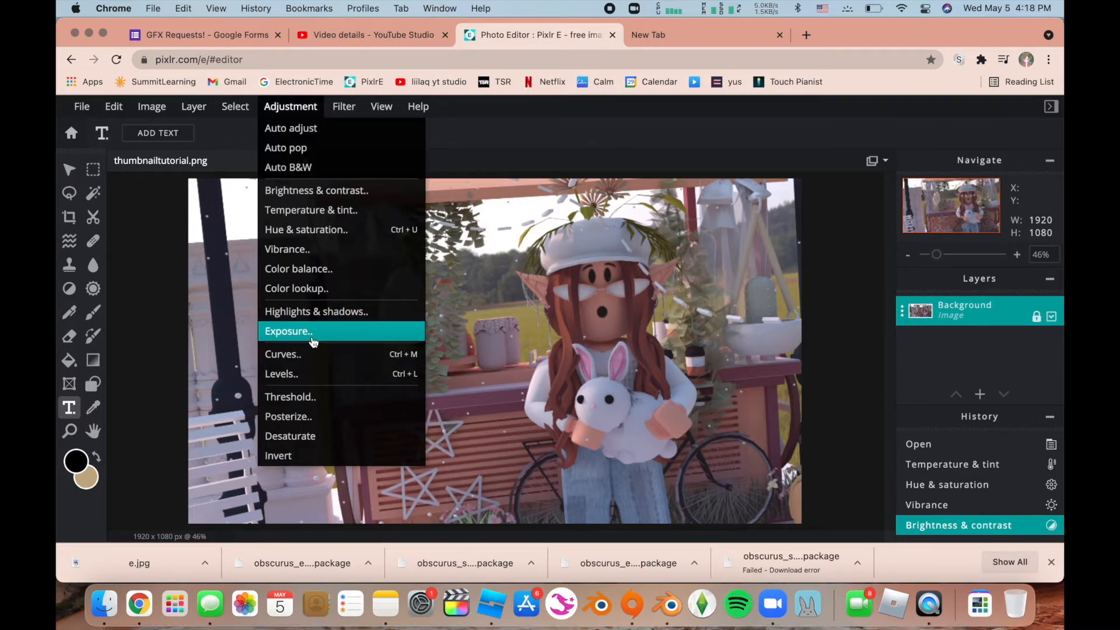
click(333, 318)
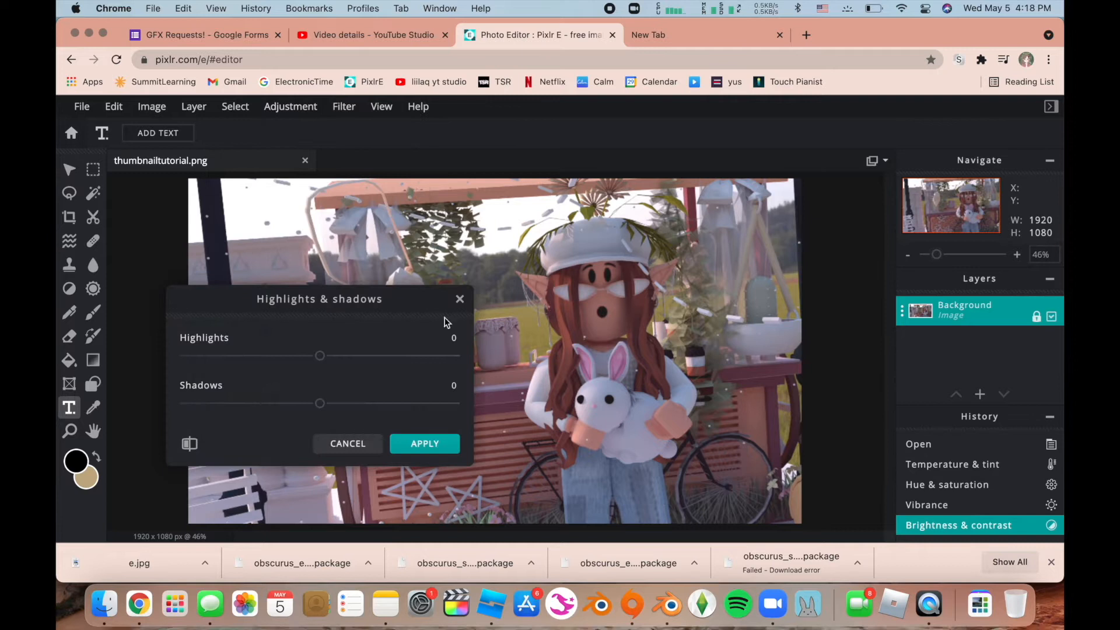
drag(322, 361, 390, 413)
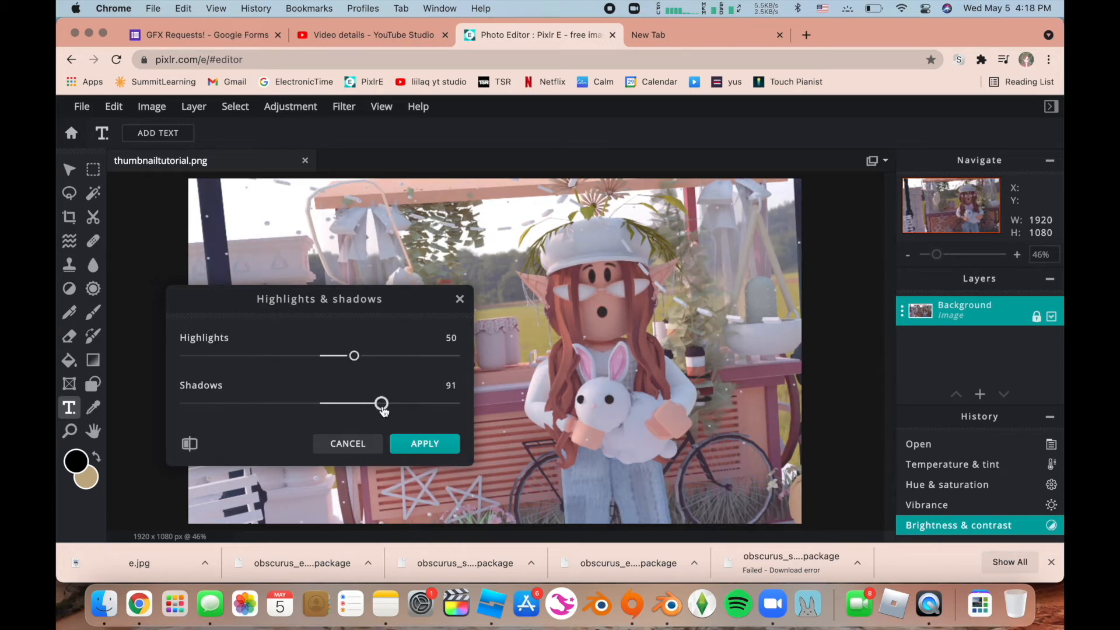
click(435, 449)
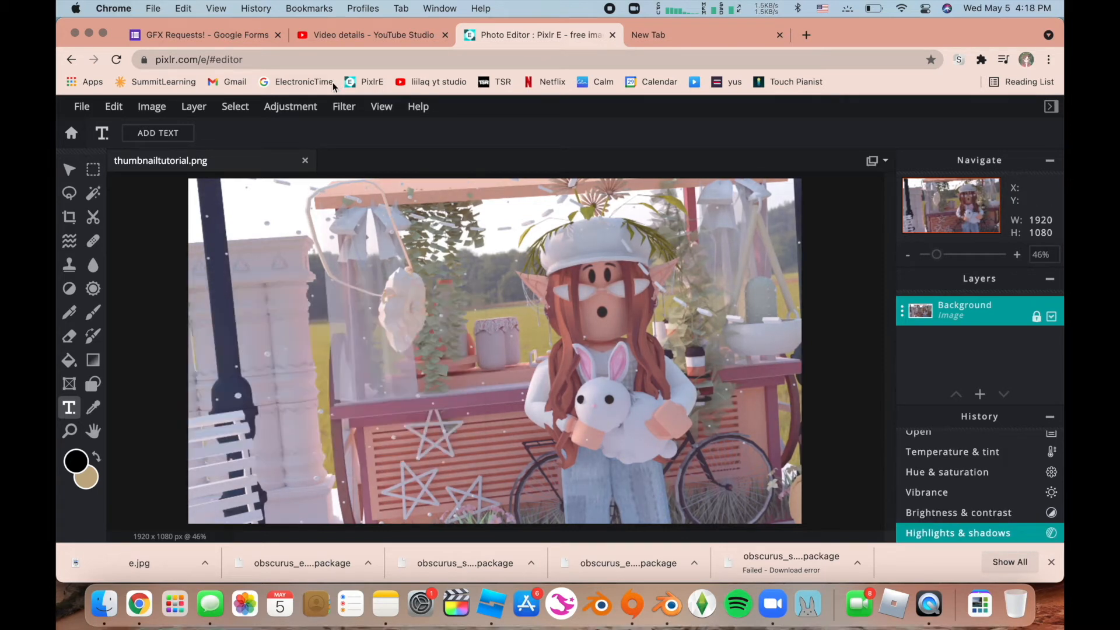
- Raise the image's exposure slightly with an Exposure adjustment and apply it
click(292, 107)
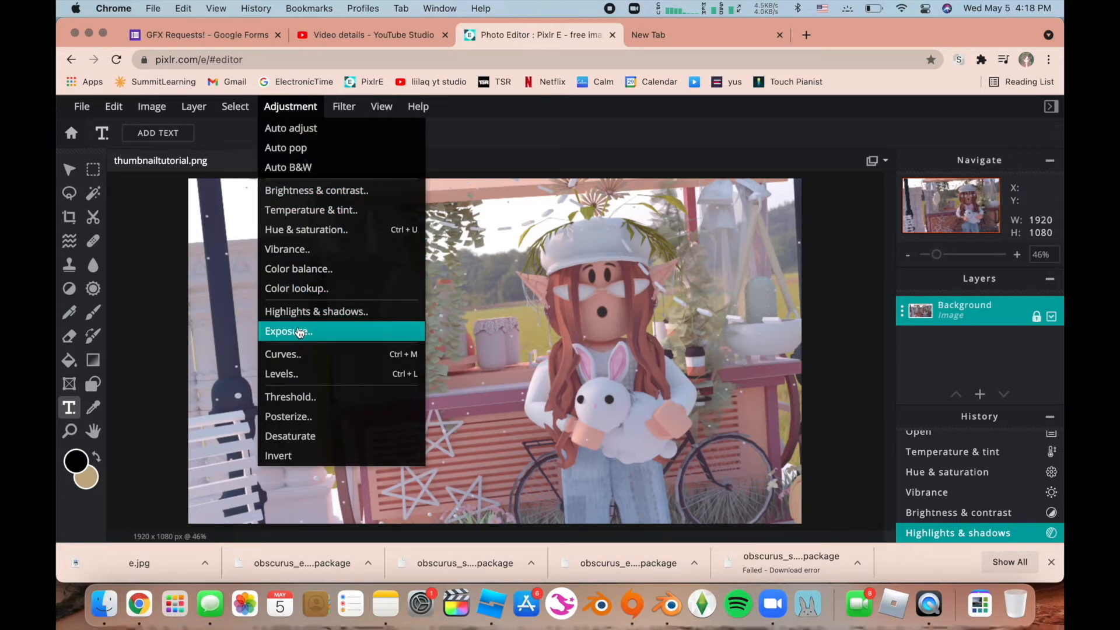
click(299, 331)
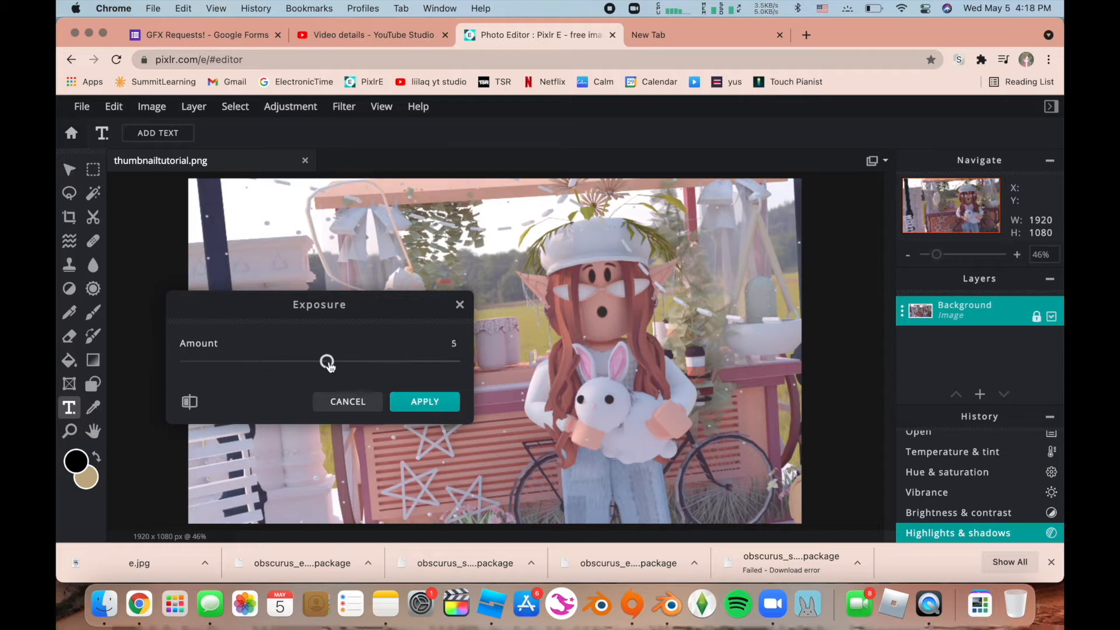
drag(328, 363, 343, 371)
click(405, 405)
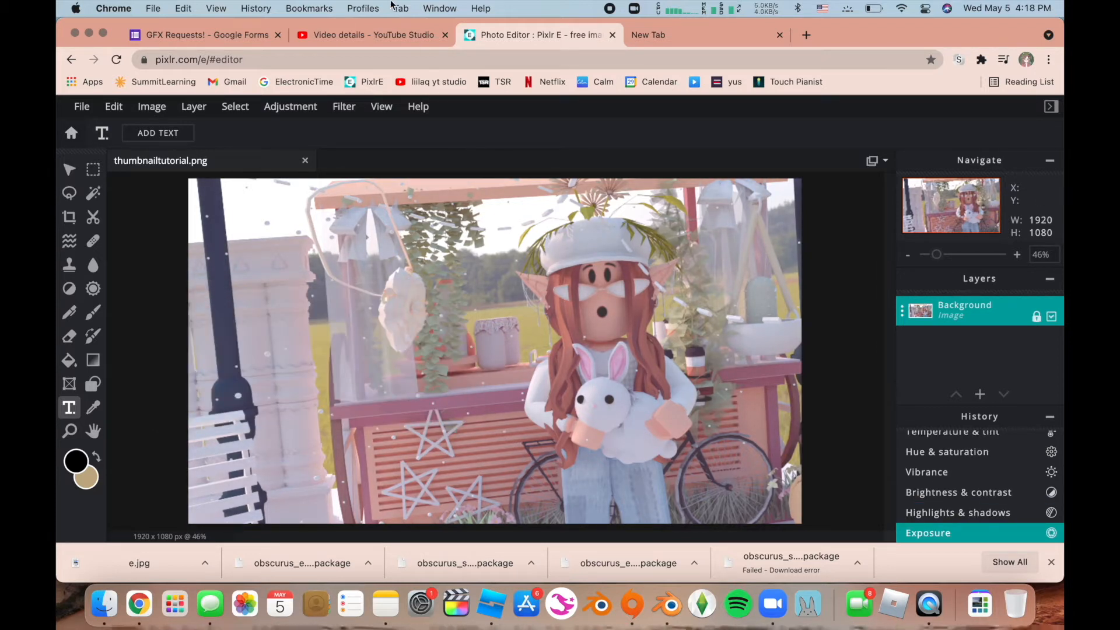
- Search Google Images for "white sun rays" in the other browser tab
click(651, 37)
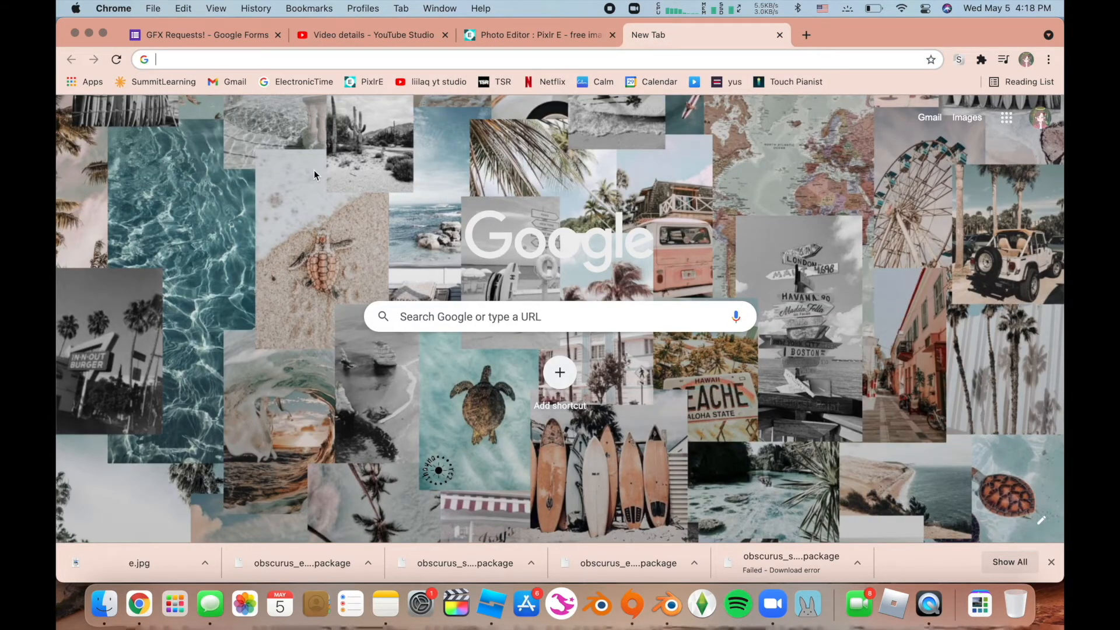
text(white sun rays)
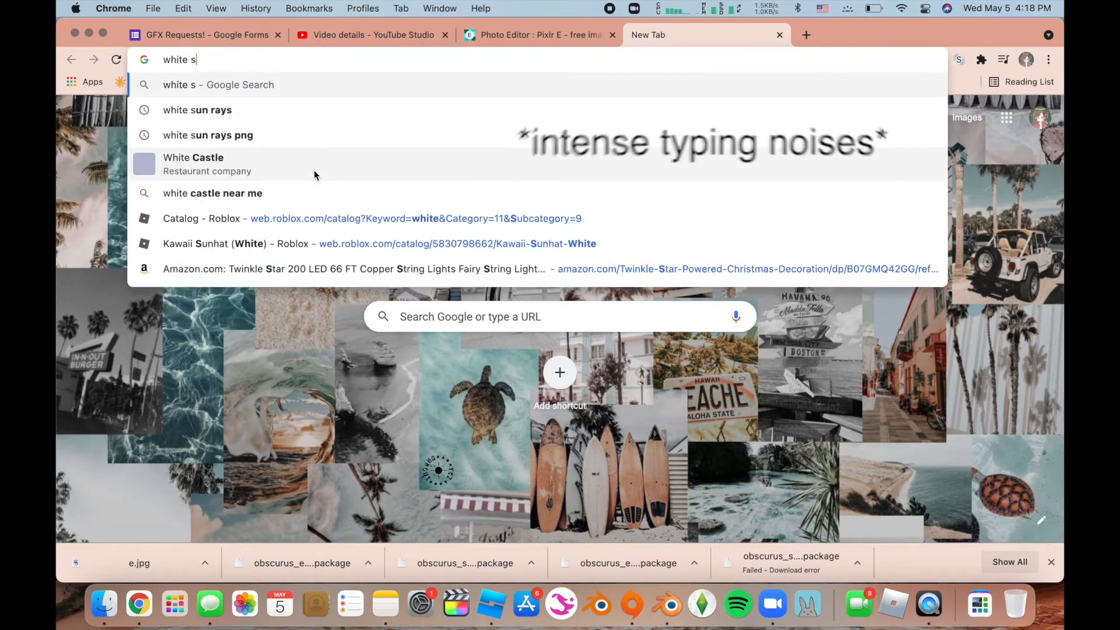
key(Return)
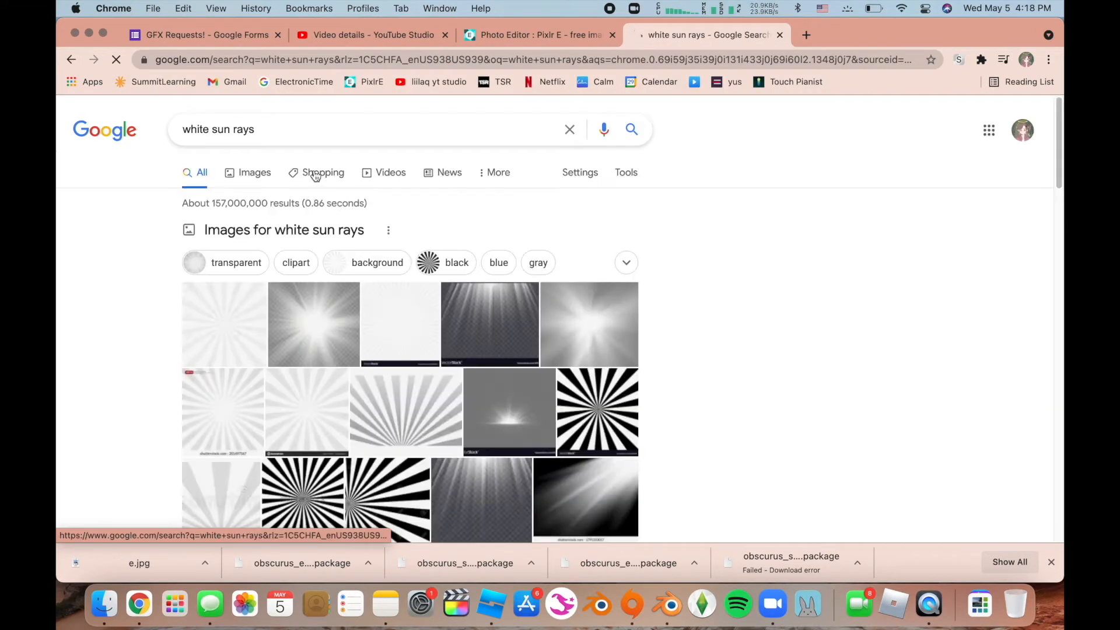
click(245, 181)
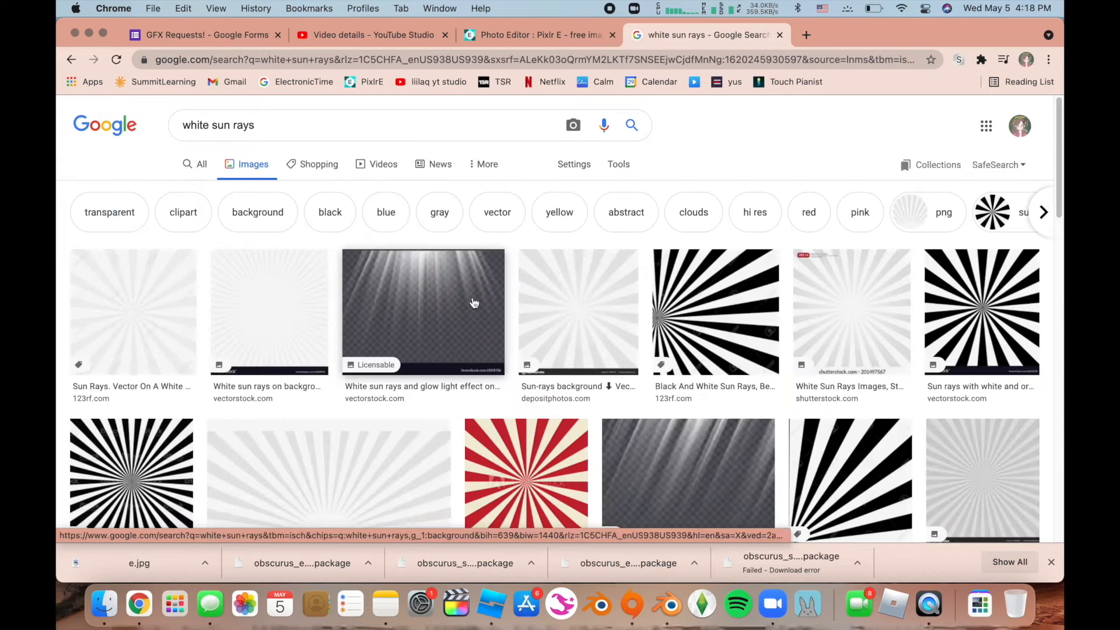
- Browse the image results for a suitable sun-rays picture, previewing the Dreamstime black-and-white one
scroll(473, 302, down, 3)
scroll(474, 302, down, 6)
scroll(473, 301, up, 3)
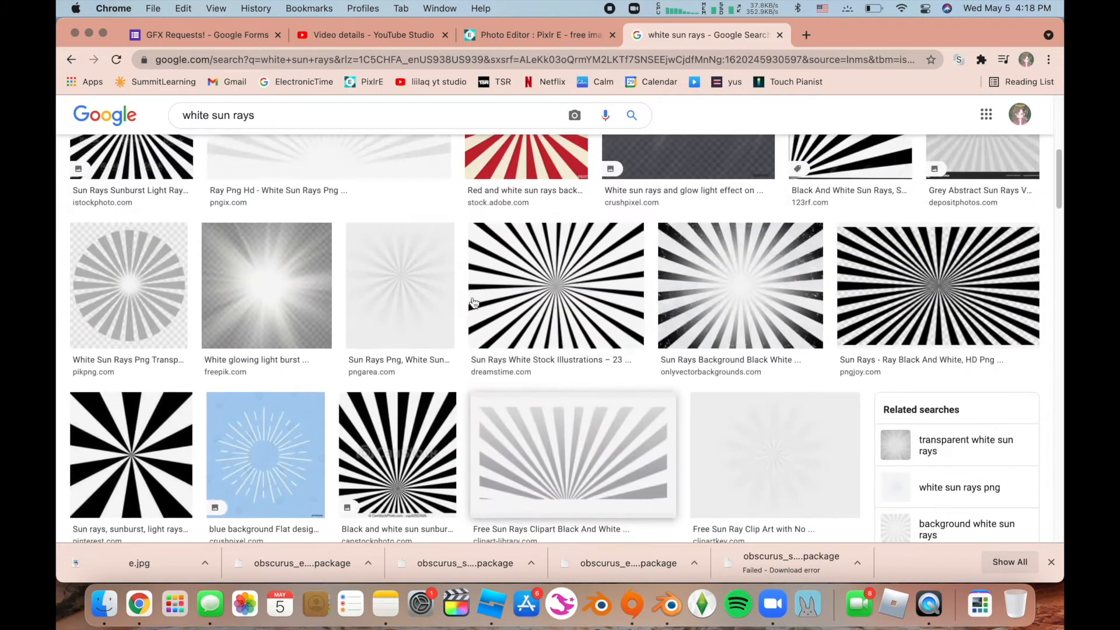
scroll(463, 301, down, 1)
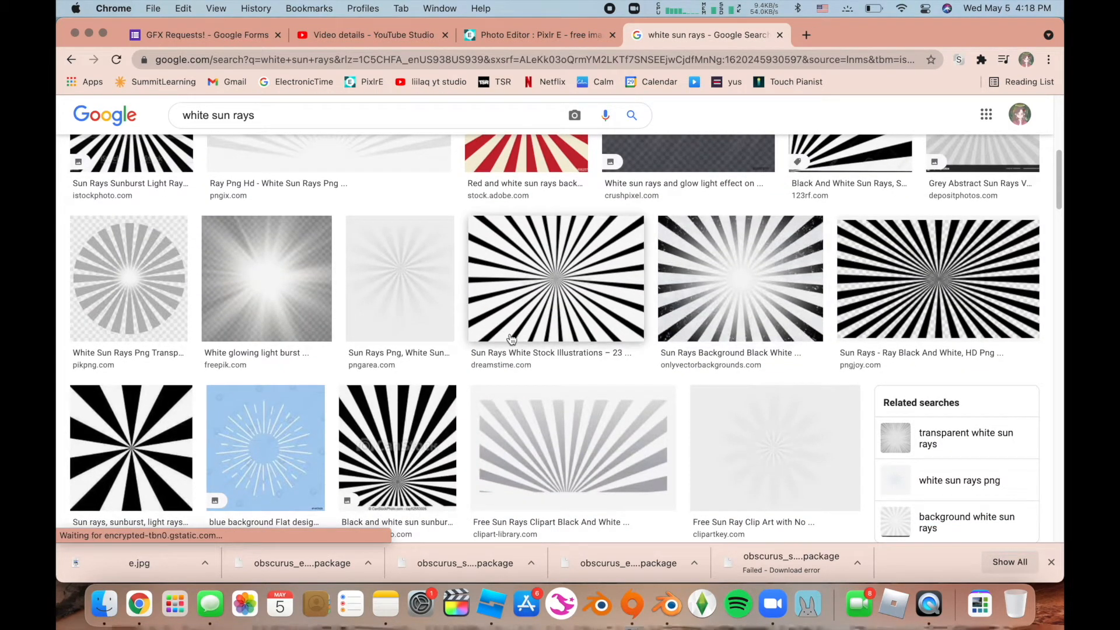
scroll(382, 286, down, 2)
scroll(382, 285, down, 2)
click(512, 233)
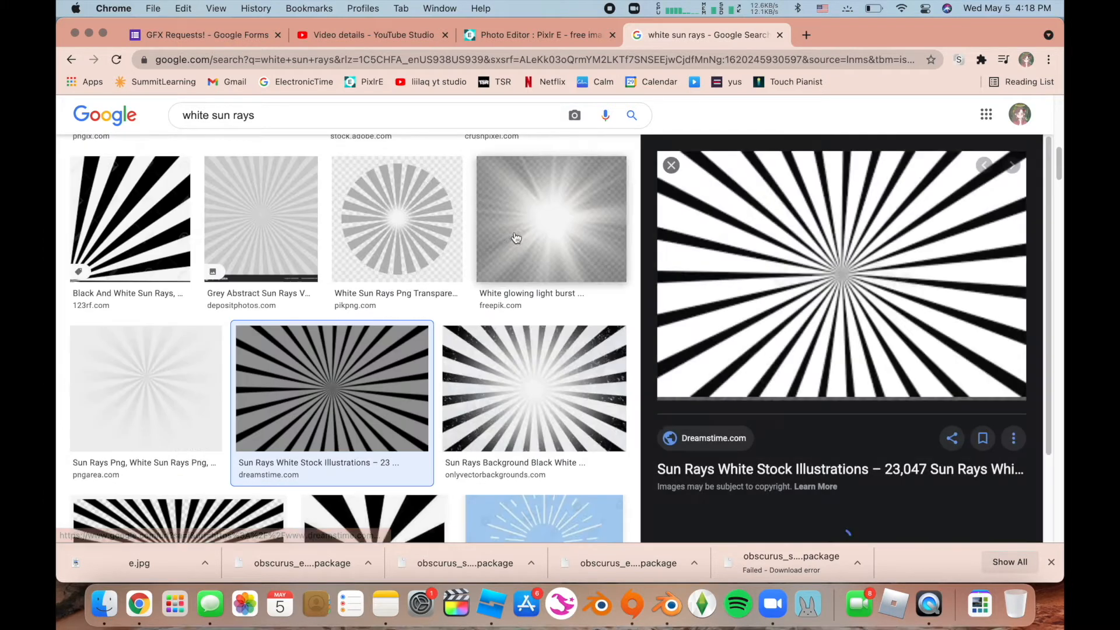
click(671, 165)
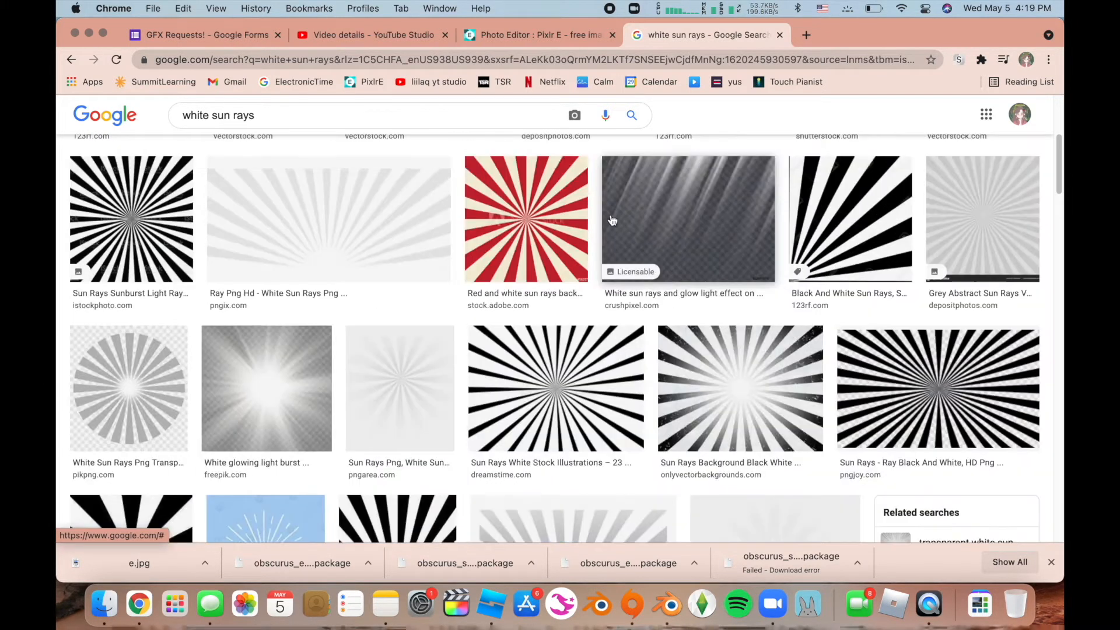
scroll(500, 406, down, 3)
scroll(501, 405, down, 5)
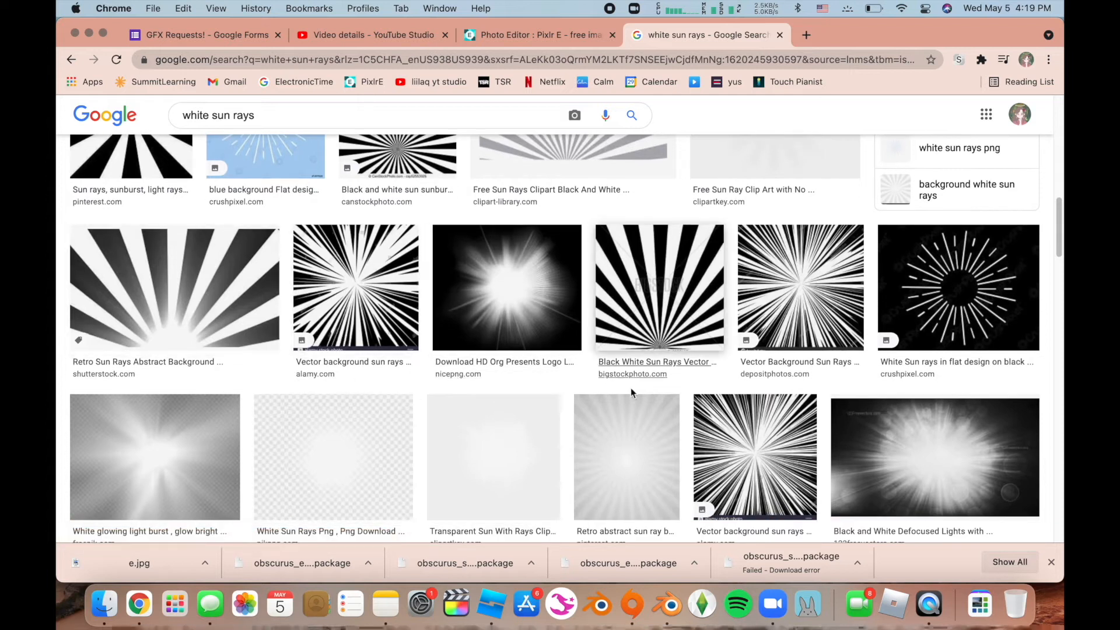
scroll(631, 380, down, 3)
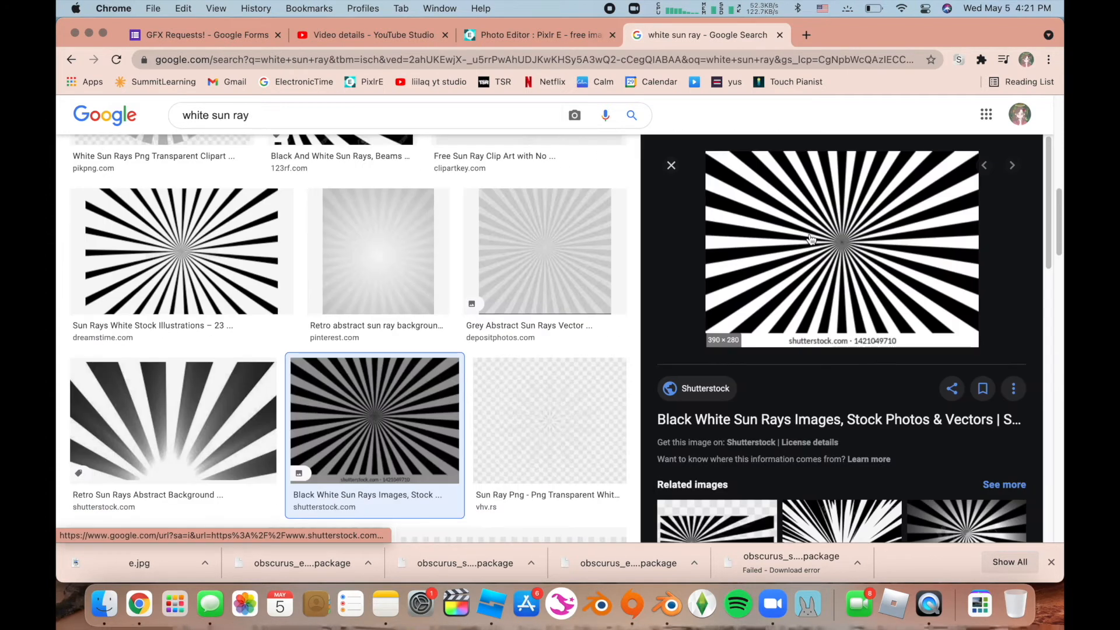
- Copy the black-and-white Shutterstock sun-rays image and paste it into the Pixlr E thumbnail as a new layer
right_click(809, 239)
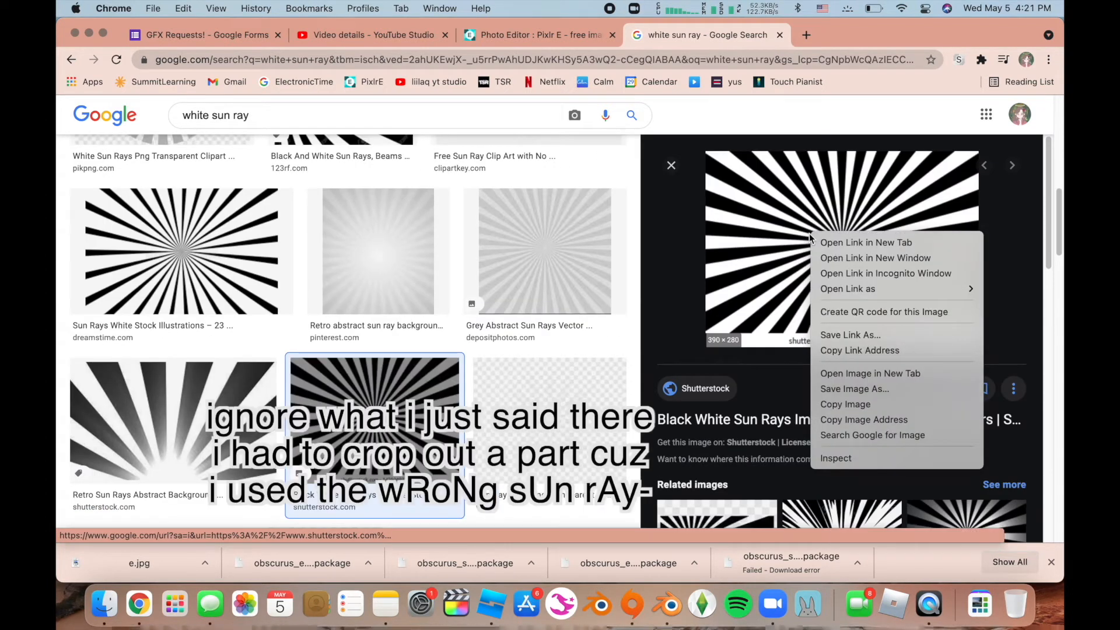
click(869, 404)
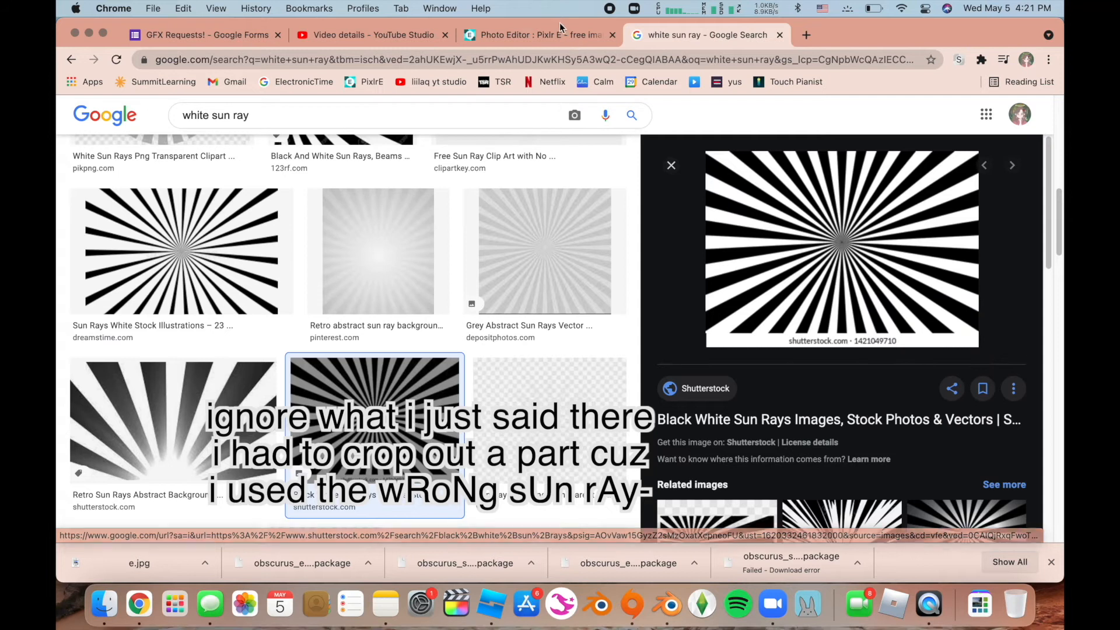
click(551, 35)
key(super+v)
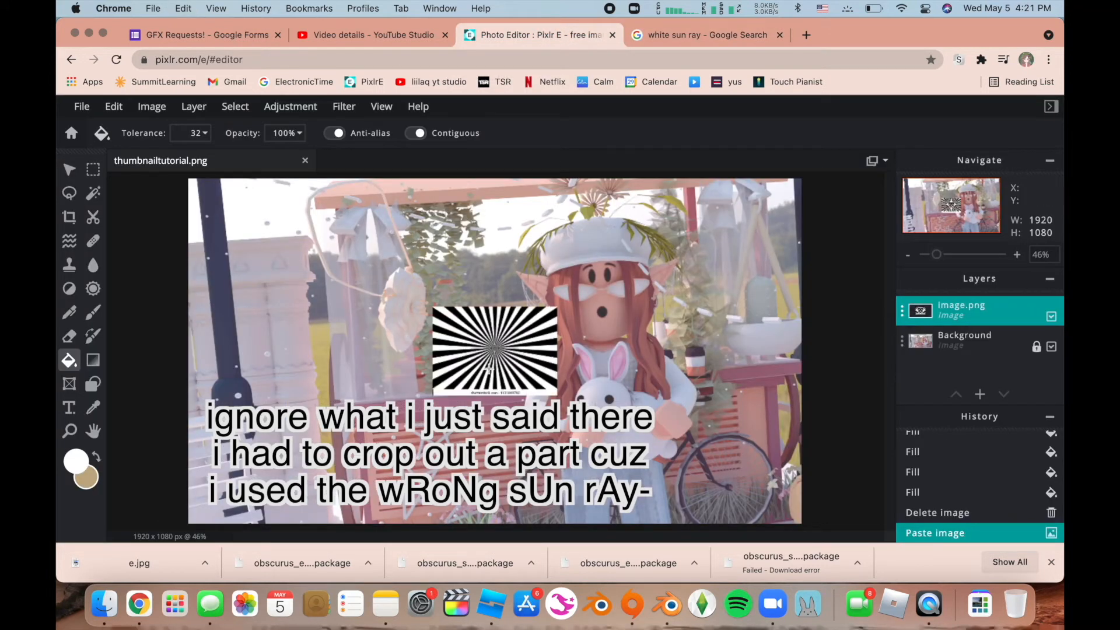
- Enlarge the pasted sun-rays layer to about 2283 × 1640 px and reposition it to cover the whole canvas
key(v)
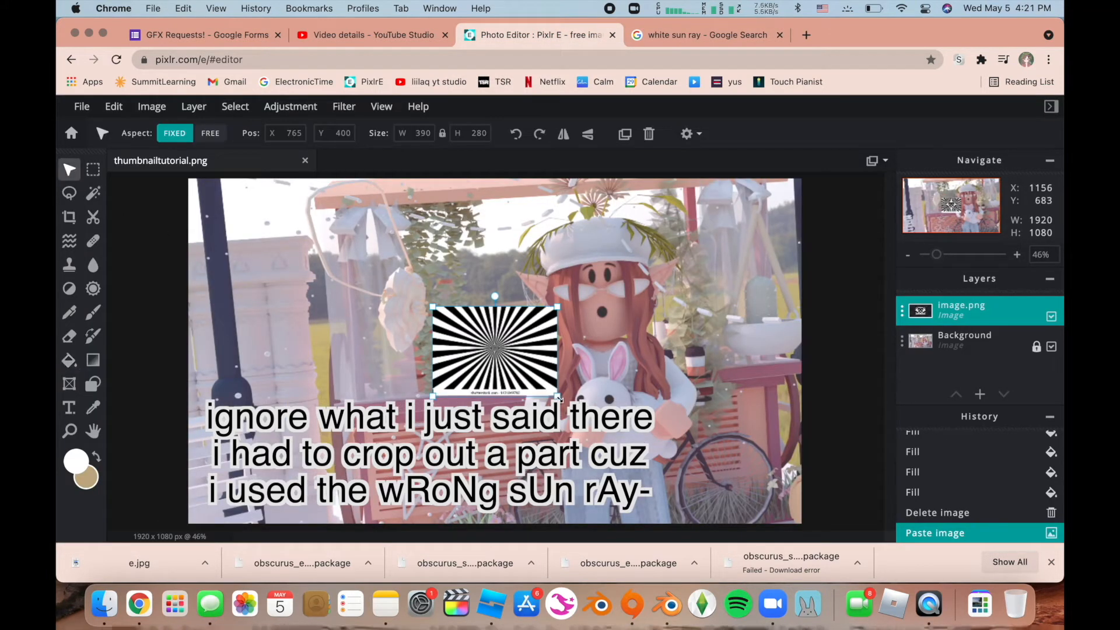
drag(558, 397, 847, 604)
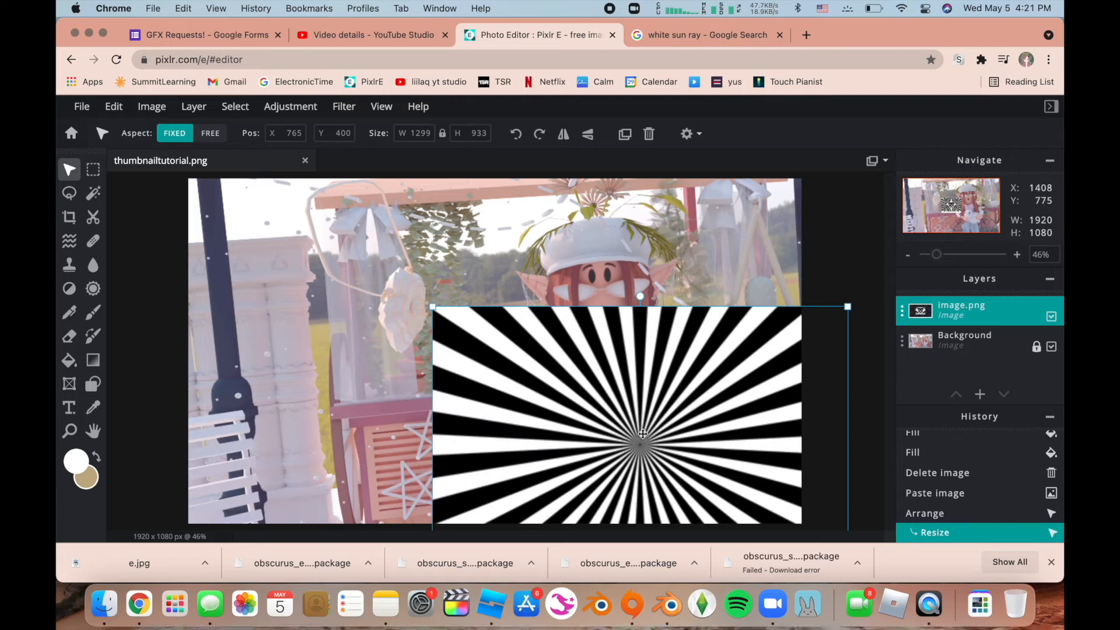
drag(433, 306, 117, 131)
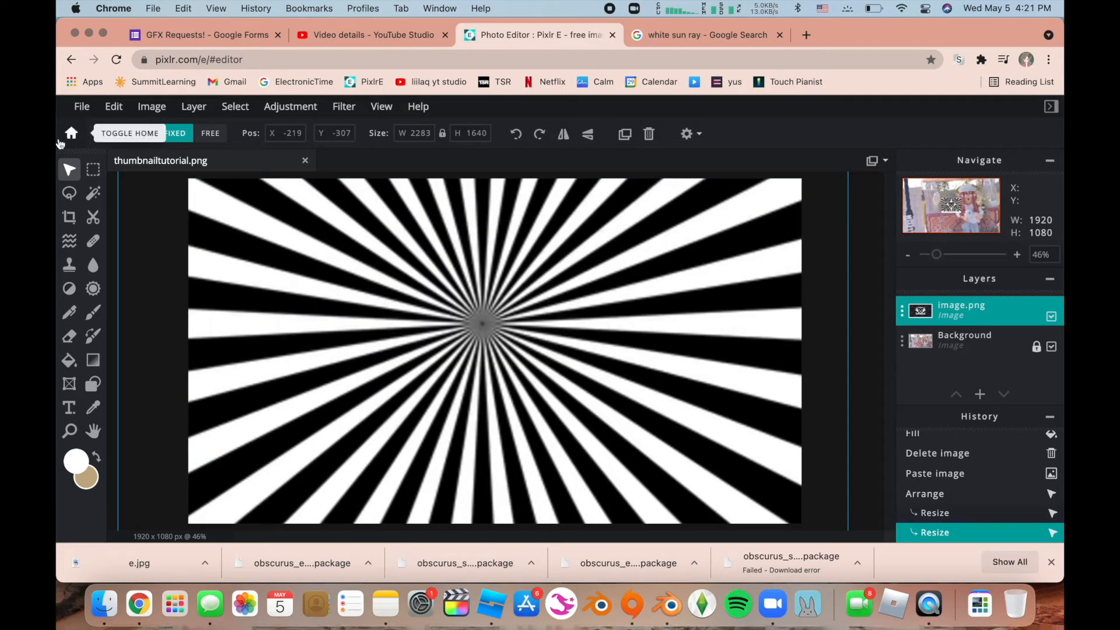
drag(505, 354, 270, 173)
drag(619, 430, 749, 518)
drag(401, 284, 707, 437)
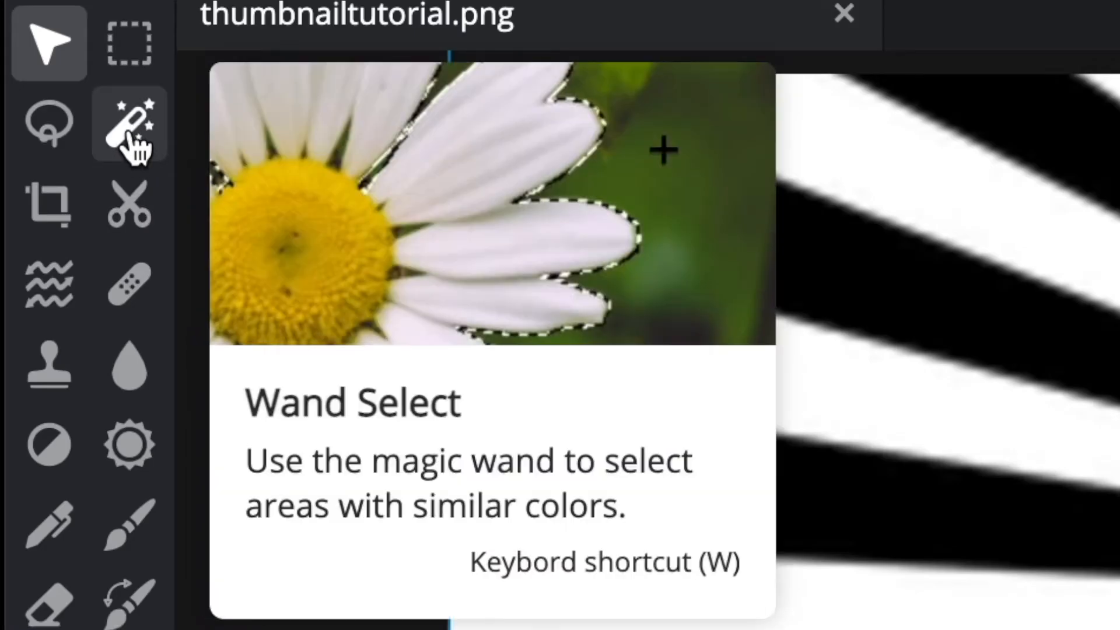
- Use Wand Select to add the black stripes on the left and lower parts of the sun-rays layer to one selection and delete them
click(135, 149)
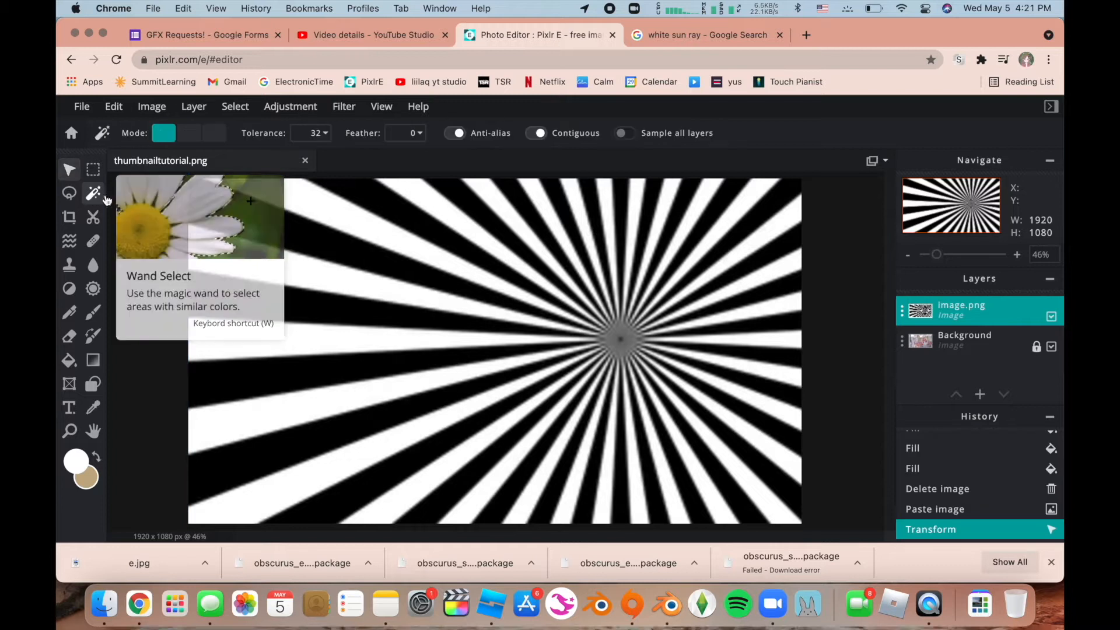
click(832, 275)
click(798, 497)
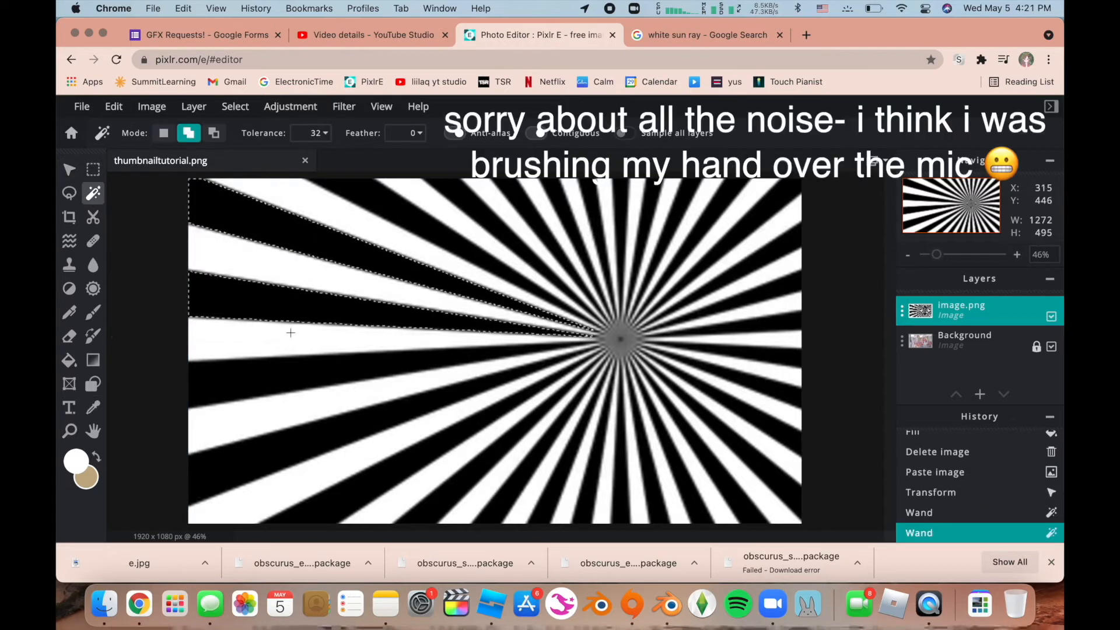
click(293, 375)
click(306, 450)
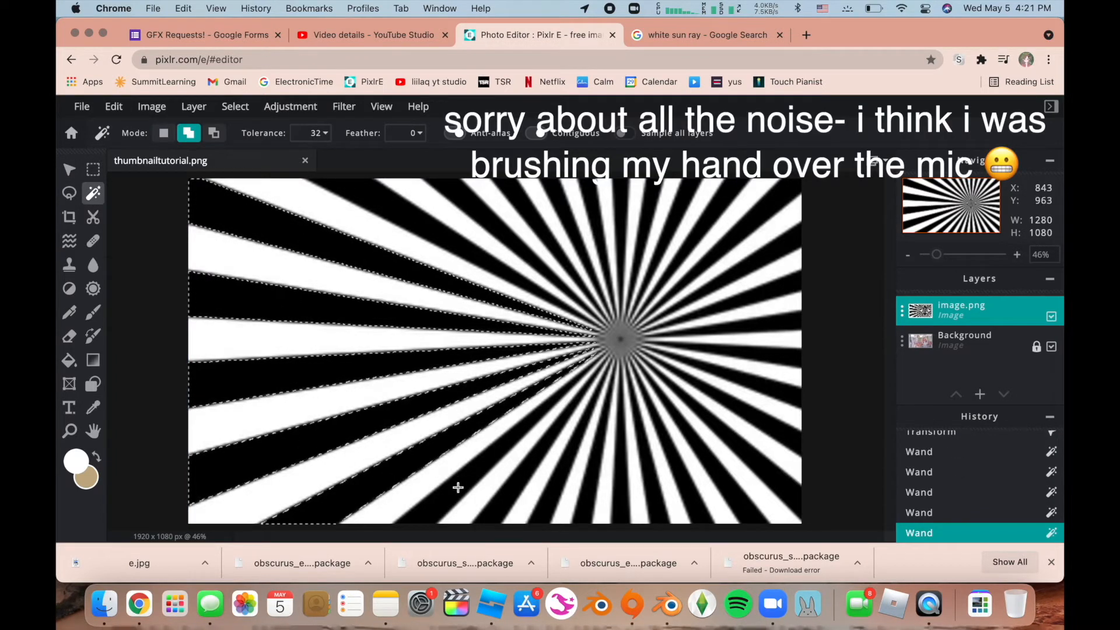
click(739, 450)
key(Delete)
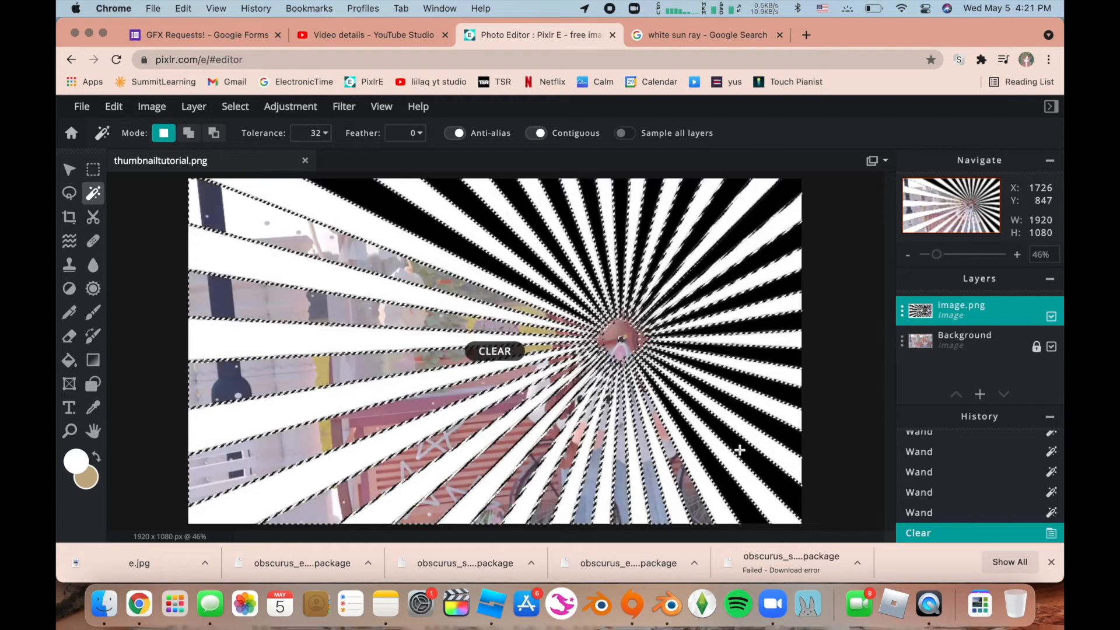
- Select the remaining black stripes on the right and upper parts of the sun-rays layer and delete them
click(731, 483)
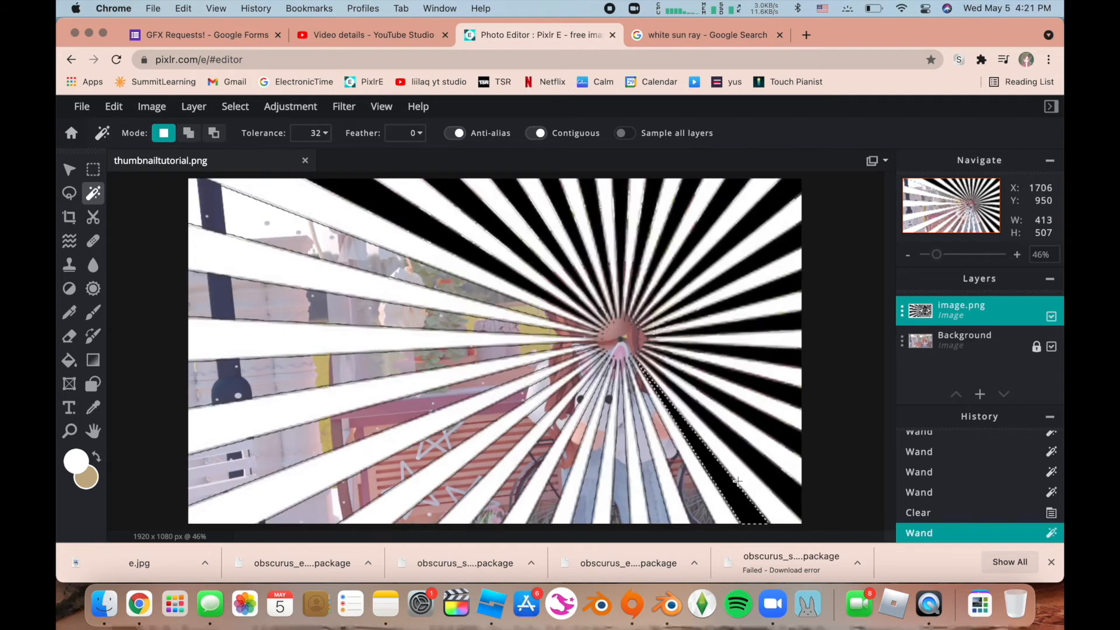
shift+click(770, 453)
shift+click(783, 438)
shift+click(784, 364)
click(463, 249)
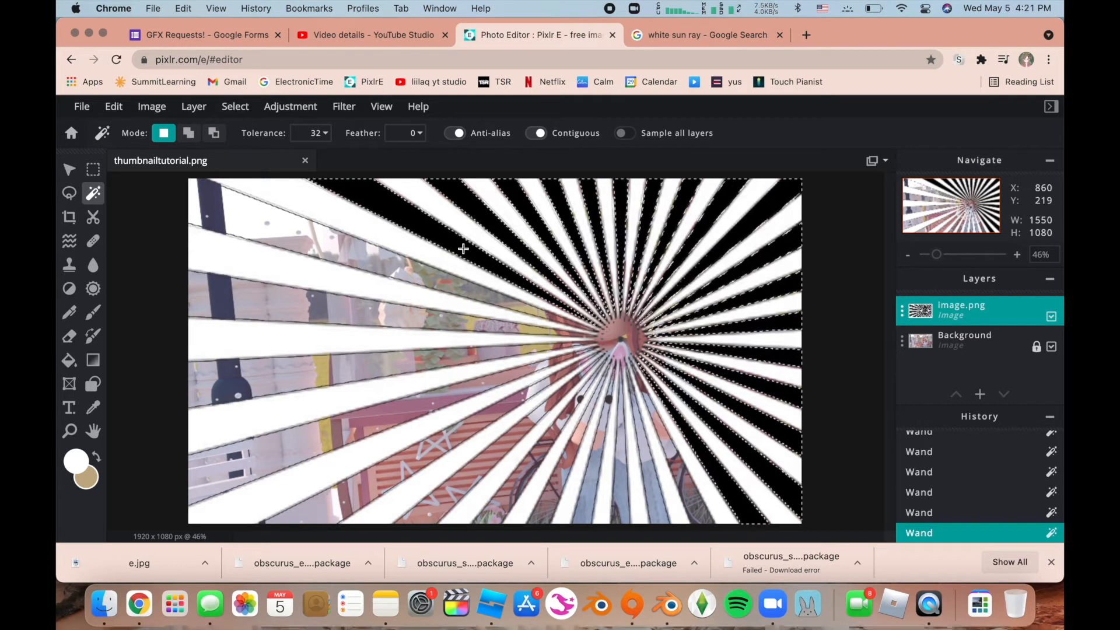
key(Delete)
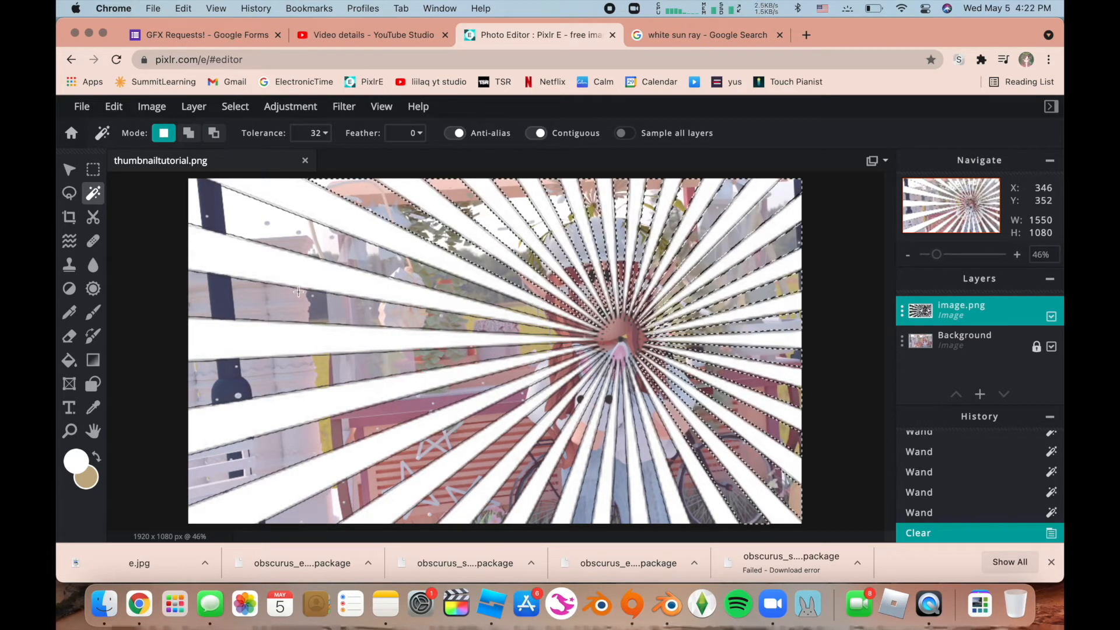
- Select and delete the dark outlines left along the edges of the white rays on the left, and deselect everything
scroll(297, 291, up, 10)
click(451, 264)
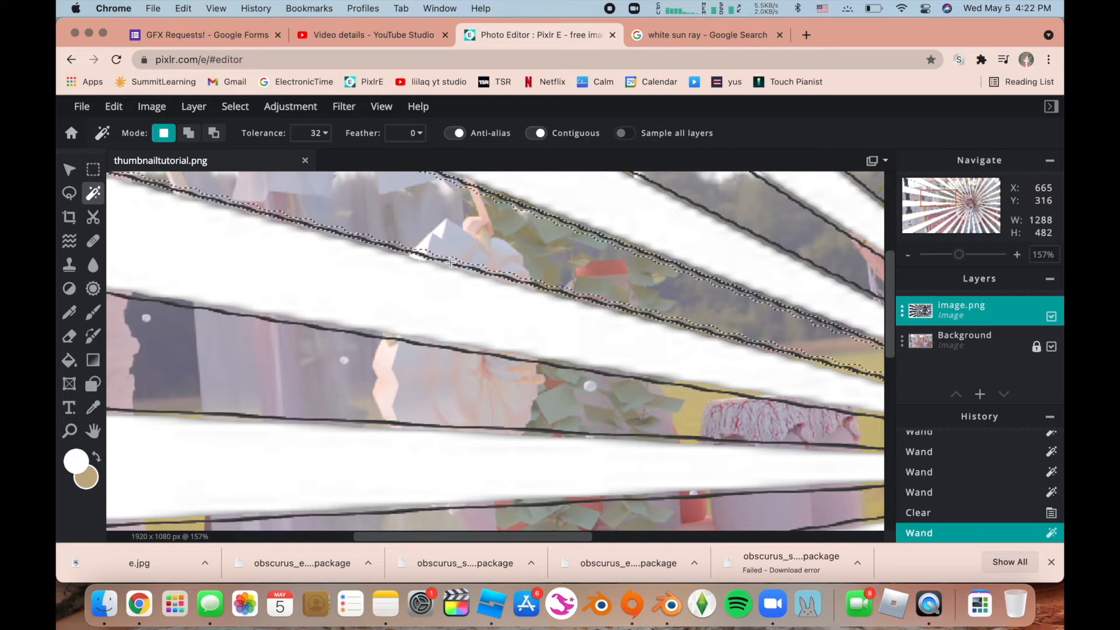
key(Delete)
click(495, 356)
key(Delete)
scroll(749, 329, down, 8)
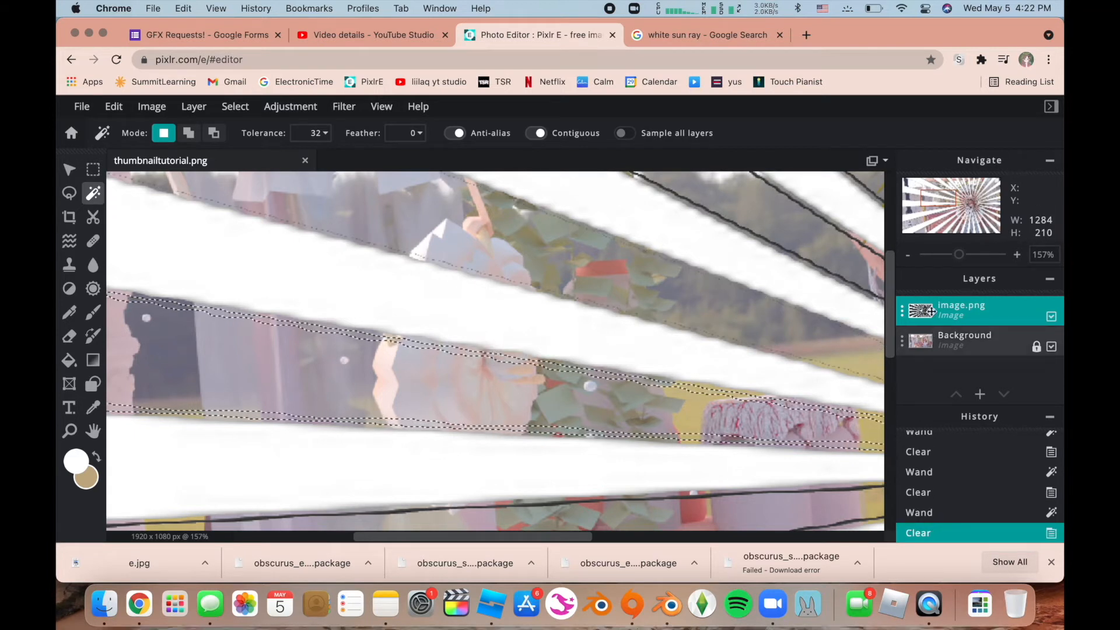
scroll(749, 329, down, 4)
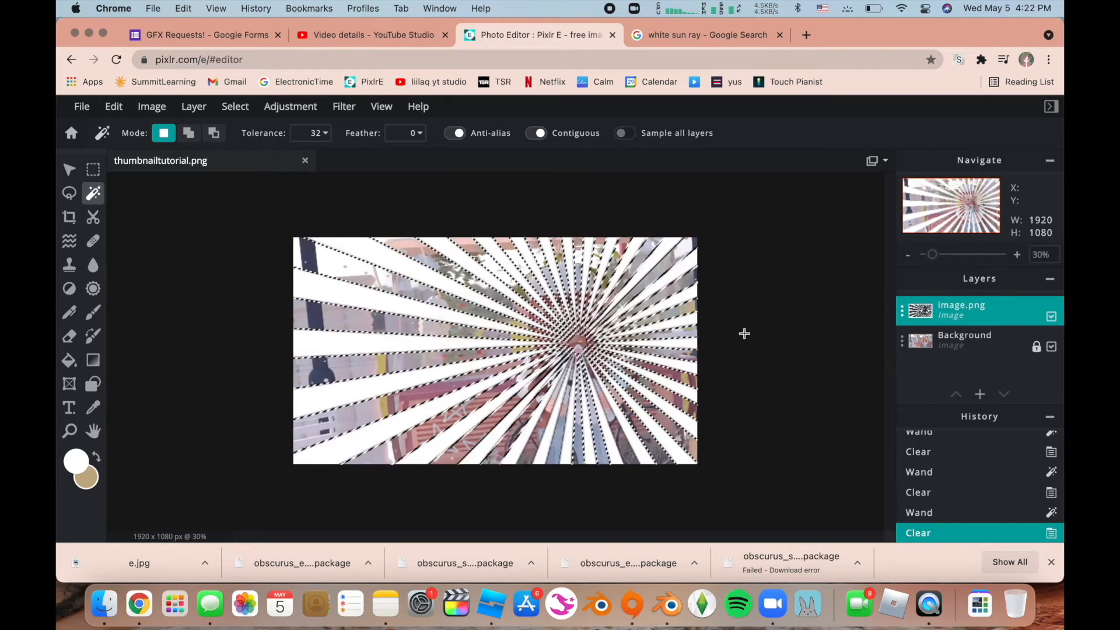
key(v)
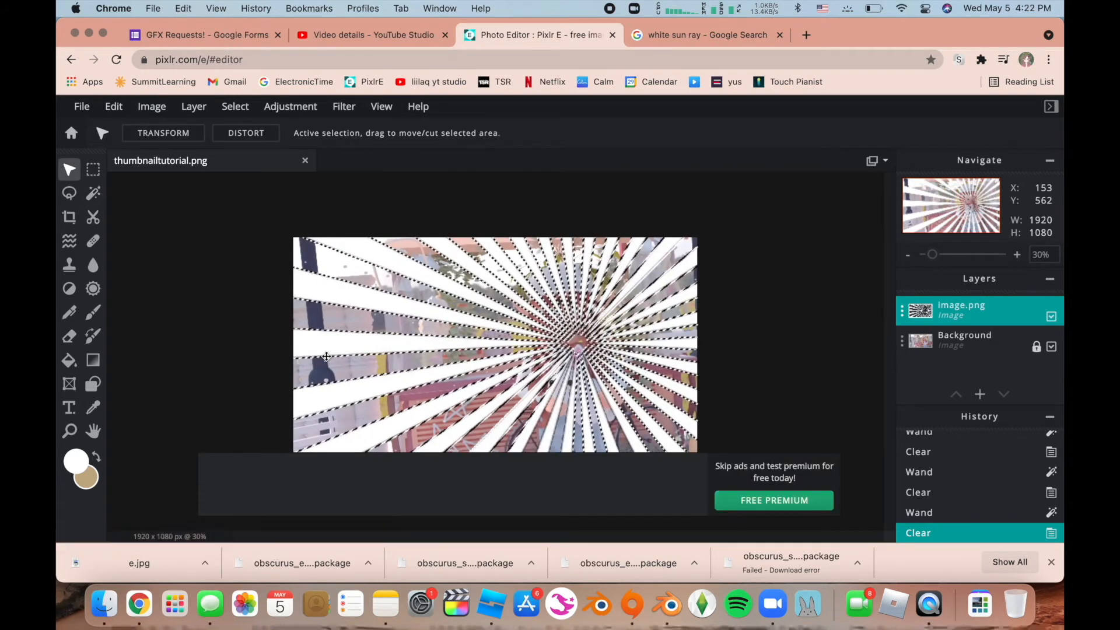
scroll(327, 354, up, 3)
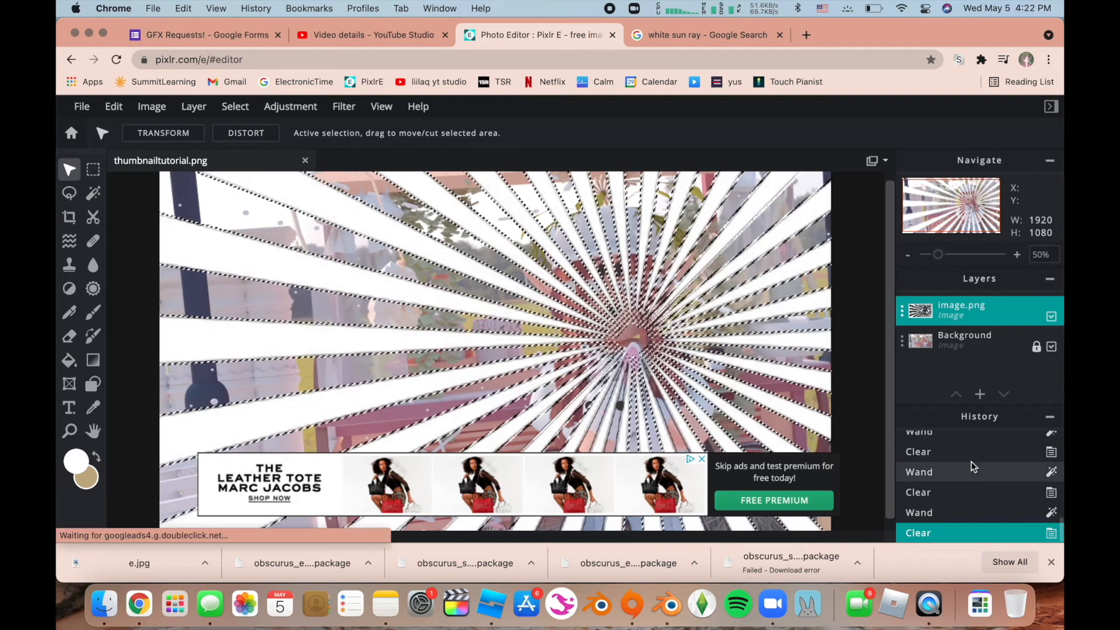
right_click(758, 405)
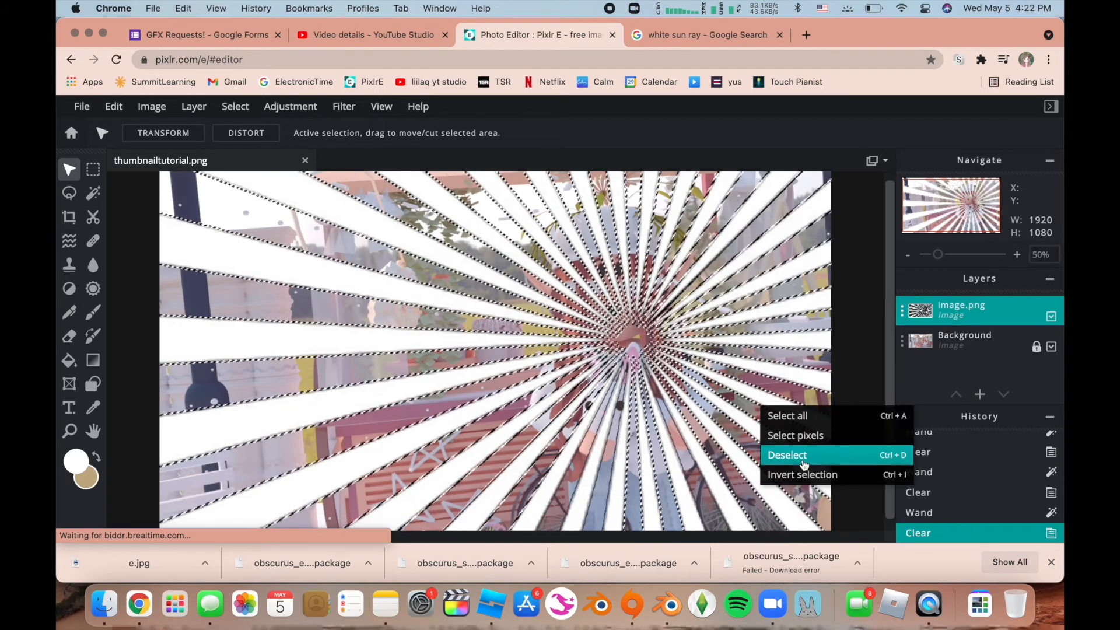
click(787, 455)
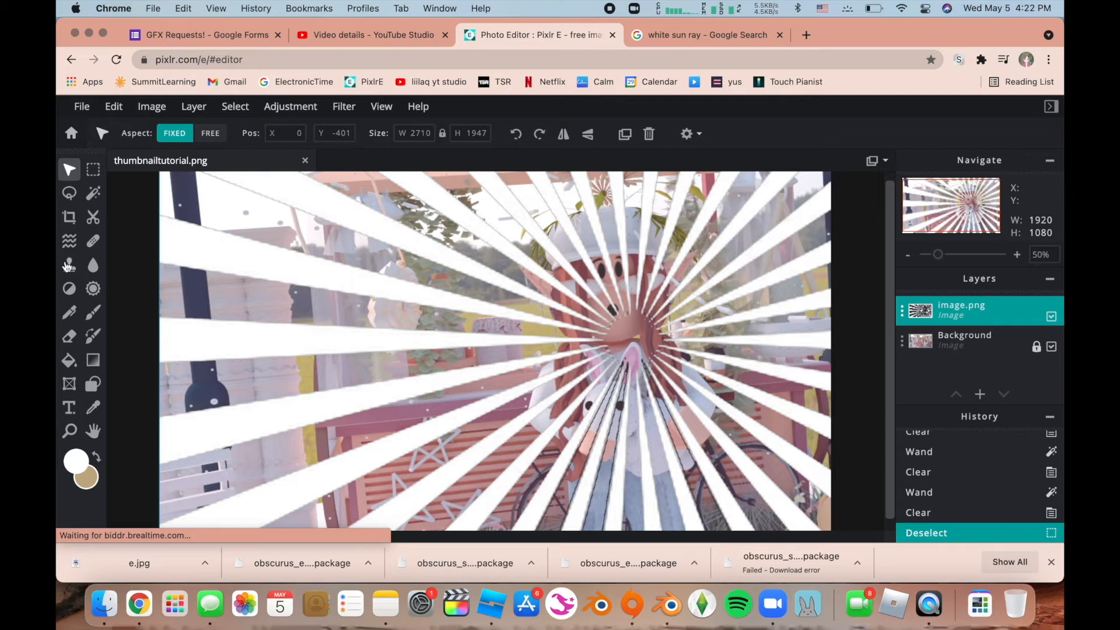
- Use Wand Select to clear the dark remnants between the rays below the centre, and deselect everything
click(93, 193)
scroll(431, 358, up, 6)
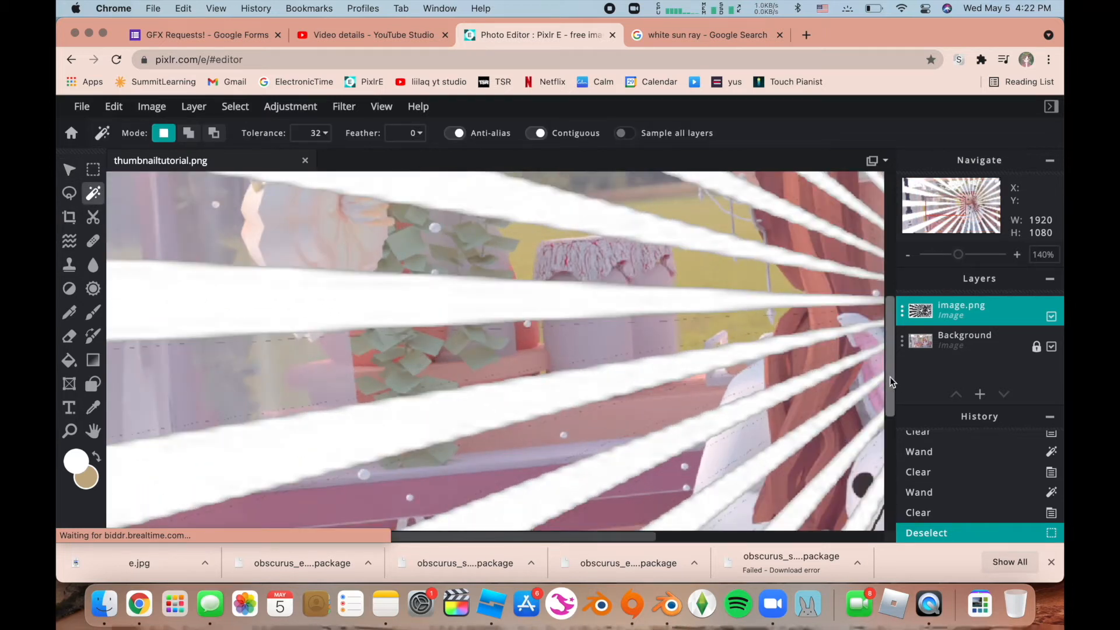
drag(891, 377, 890, 455)
drag(577, 534, 718, 533)
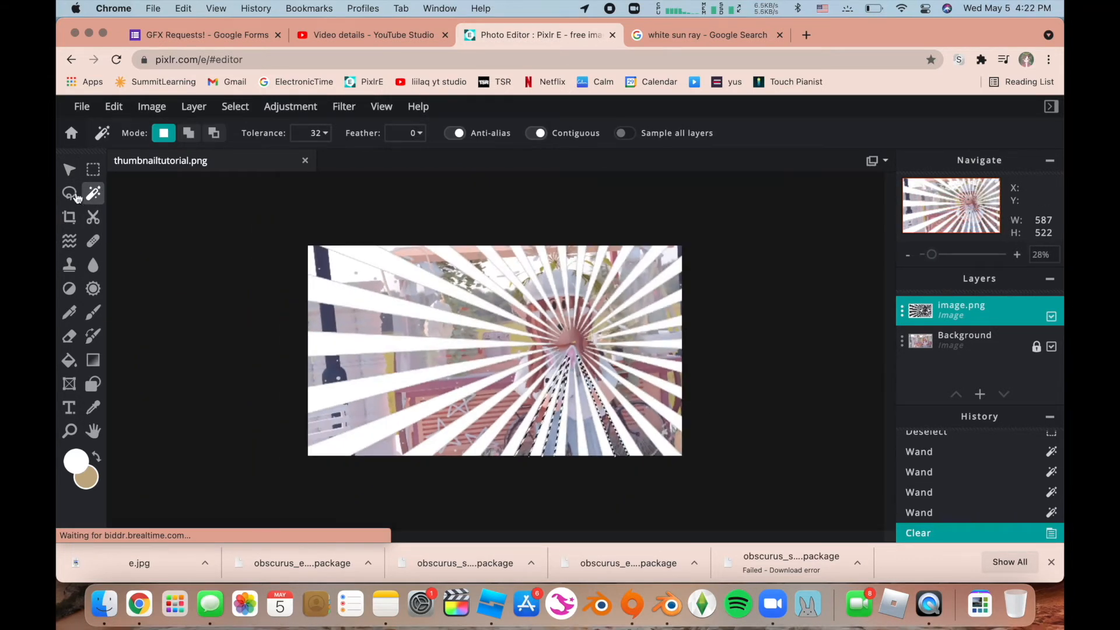
click(69, 169)
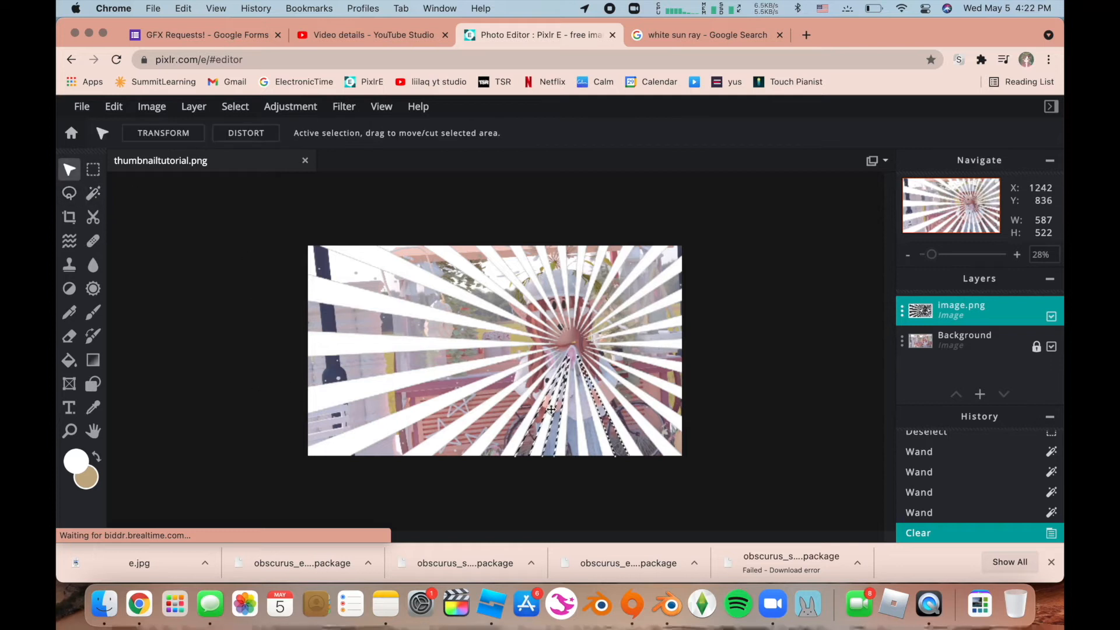
right_click(554, 385)
click(634, 439)
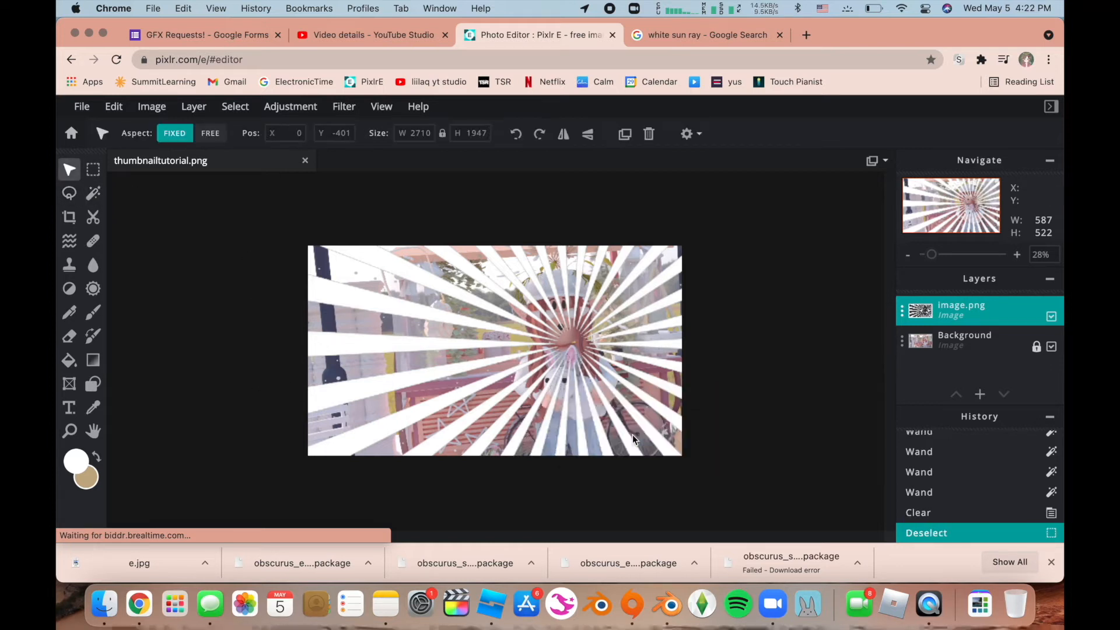
- Set the sun-rays layer's blend mode to Overlay and its transparency to 62
click(969, 308)
click(970, 308)
click(971, 307)
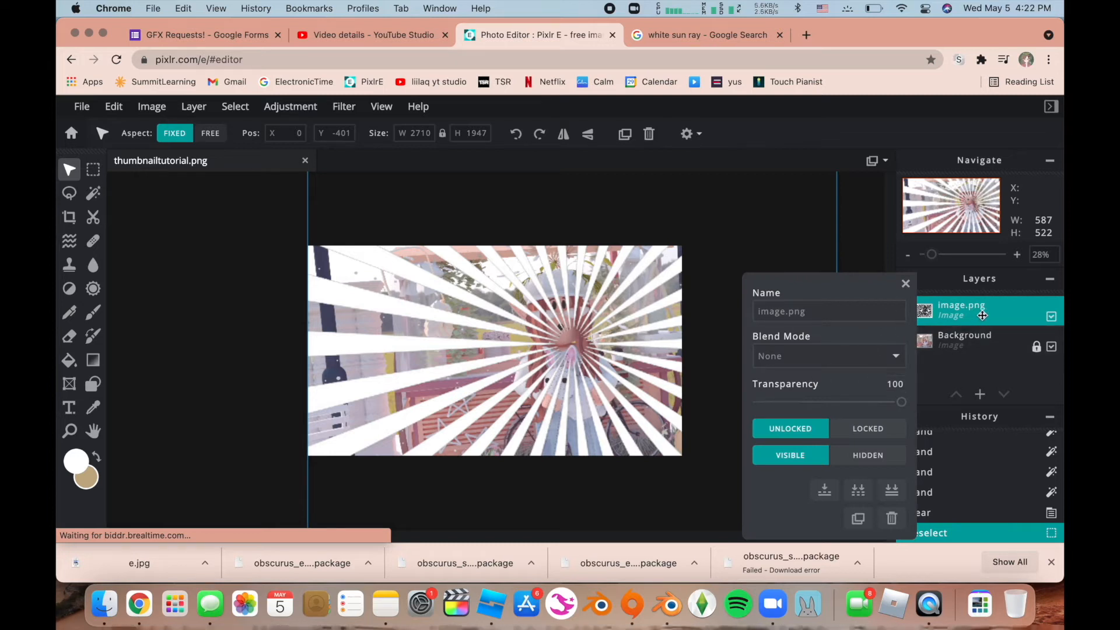
click(809, 358)
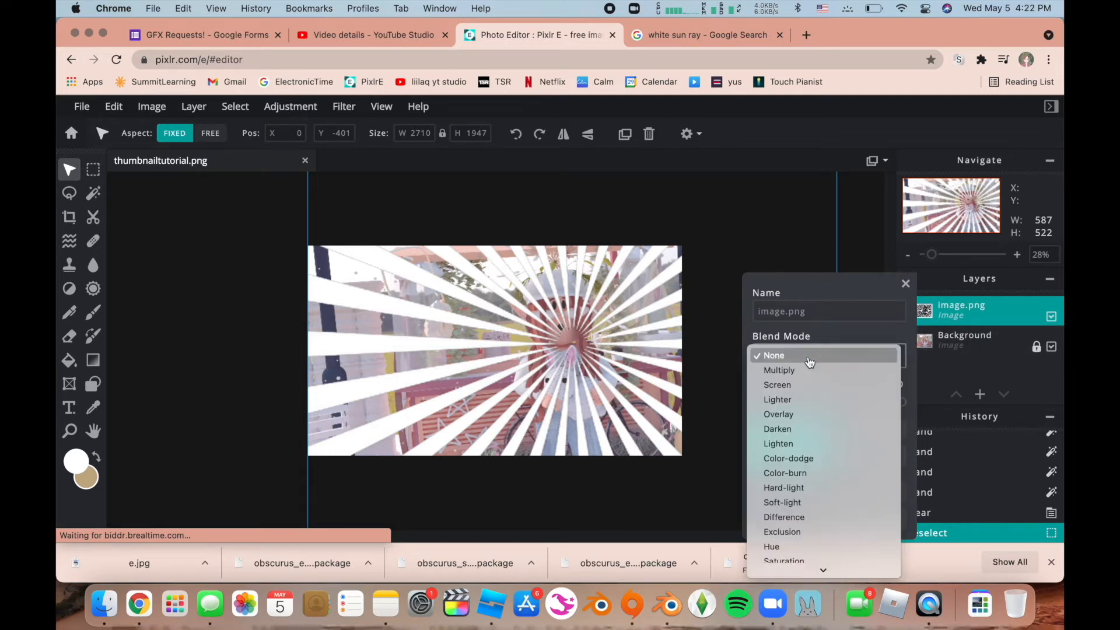
click(814, 415)
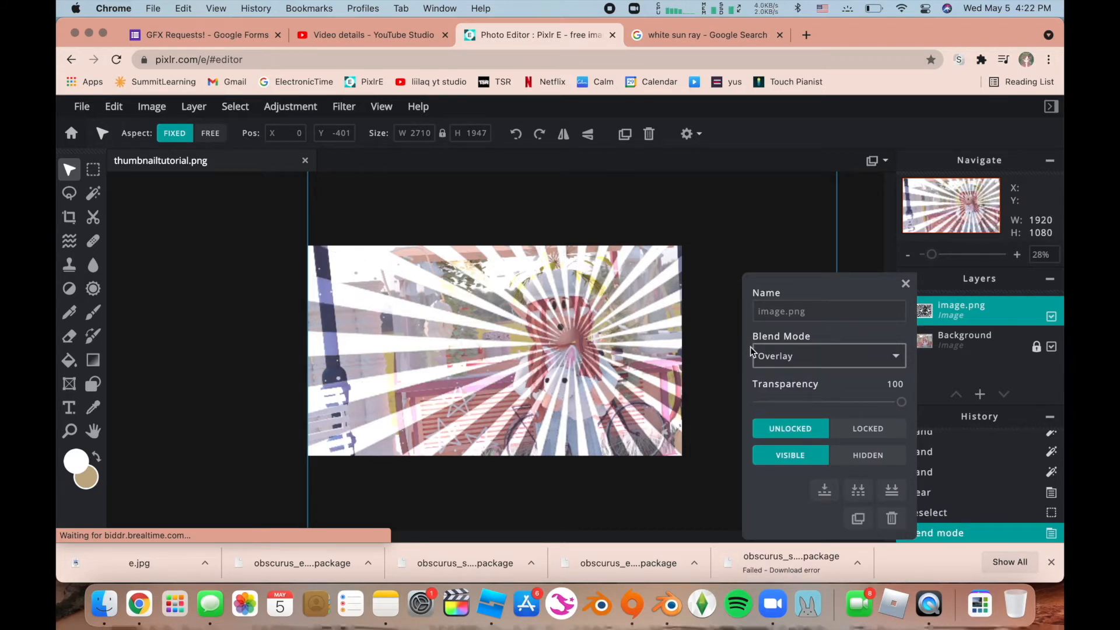
drag(902, 403, 833, 467)
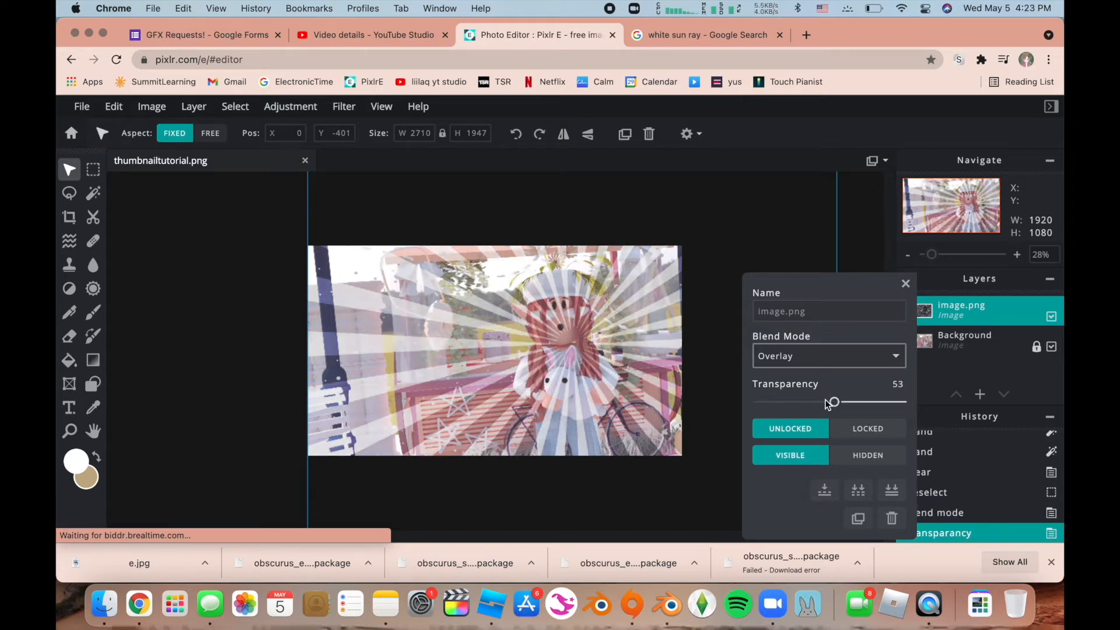
drag(839, 403, 845, 407)
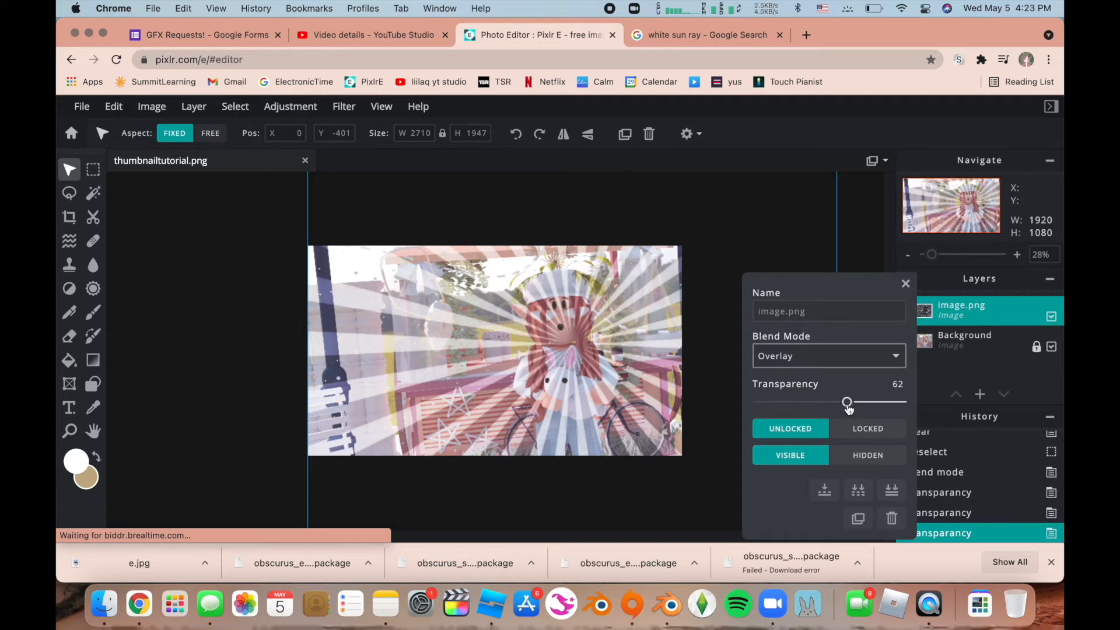
click(903, 285)
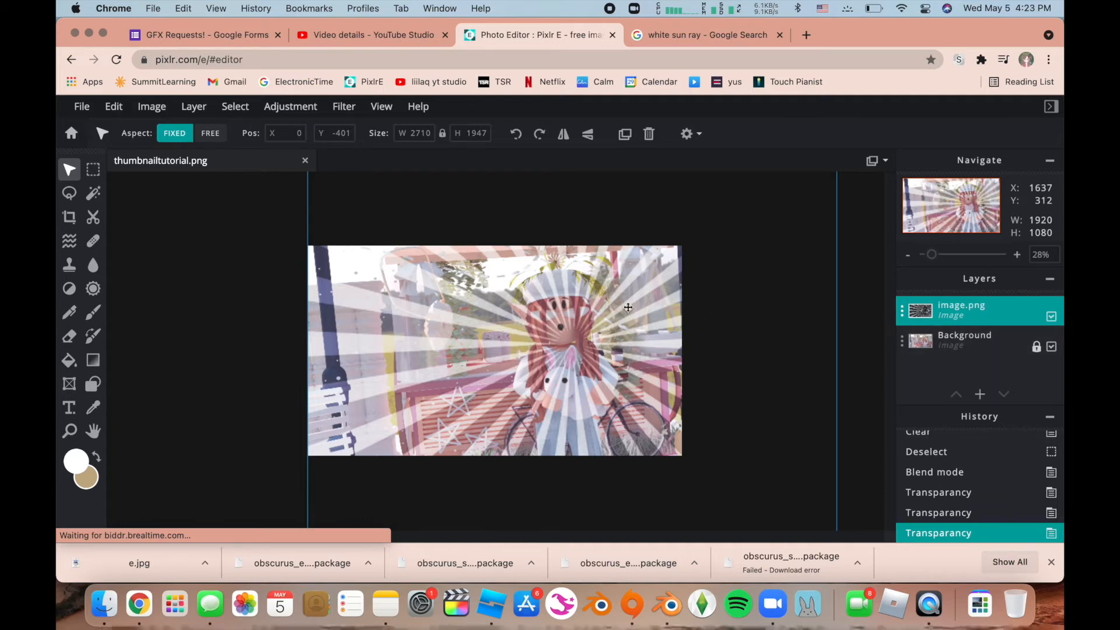
- Erase the rays covering the character's face, hair and body with the Eraser at brush size 170
scroll(628, 308, up, 3)
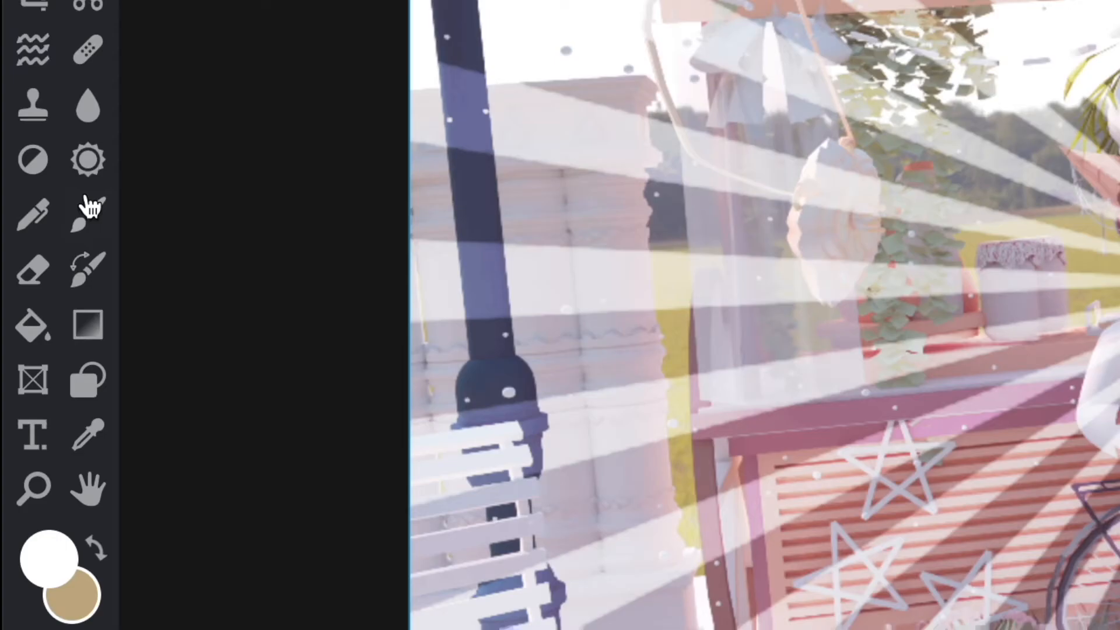
click(38, 286)
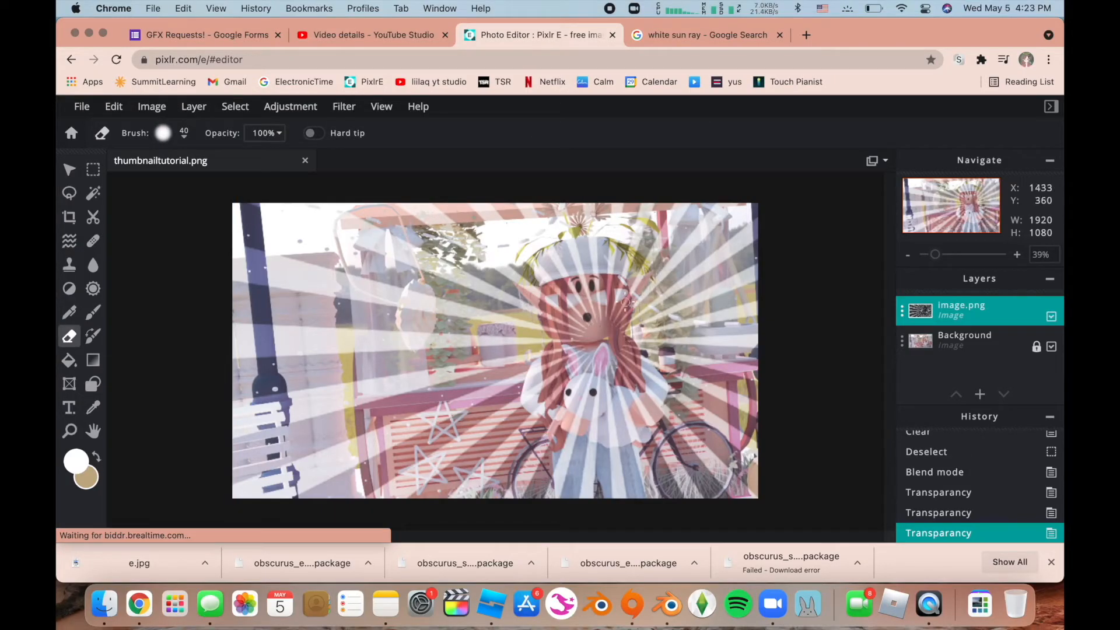
click(184, 133)
drag(192, 184, 225, 183)
mouse_move(582, 290)
mouse_down()
mouse_move(624, 490)
mouse_move(605, 371)
mouse_move(578, 494)
mouse_move(572, 420)
mouse_move(568, 484)
mouse_up()
scroll(600, 439, up, 5)
scroll(603, 397, up, 5)
drag(561, 417, 589, 307)
mouse_move(591, 295)
mouse_down()
mouse_move(606, 317)
mouse_move(559, 367)
mouse_up()
mouse_move(554, 361)
mouse_down()
mouse_move(586, 392)
mouse_move(563, 411)
mouse_up()
mouse_move(768, 365)
mouse_down()
mouse_move(762, 345)
mouse_move(812, 373)
mouse_move(768, 403)
mouse_move(798, 440)
mouse_up()
scroll(783, 446, down, 2)
scroll(783, 454, down, 5)
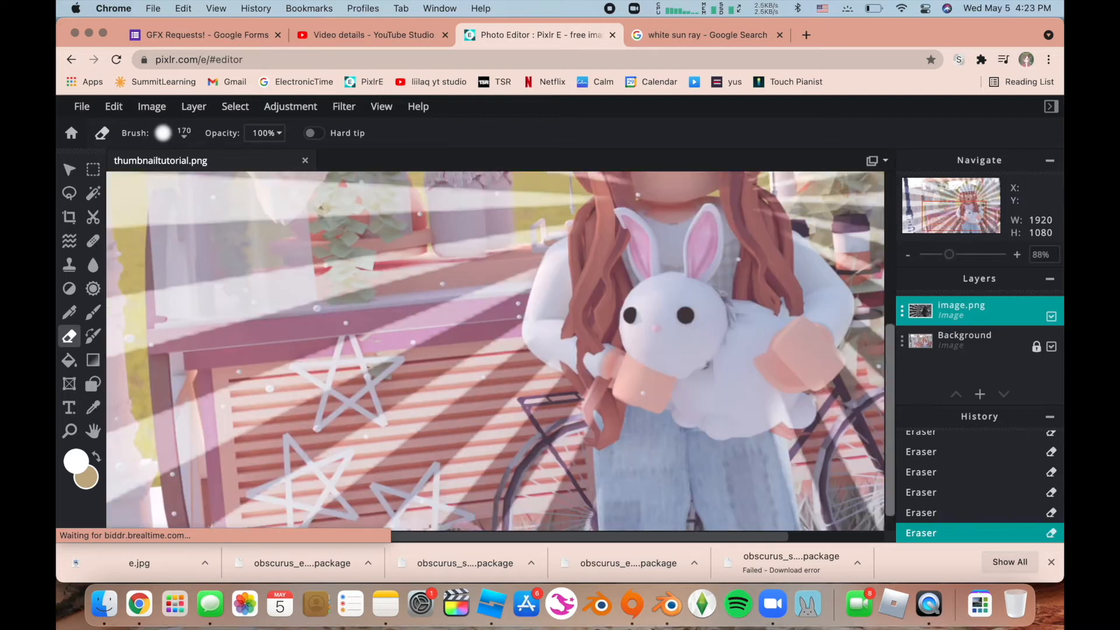
- Reduce the Eraser brush size to 91 and erase the rays left around the character's arms and the rabbit
click(183, 139)
drag(225, 182, 216, 183)
click(700, 403)
scroll(757, 350, up, 2)
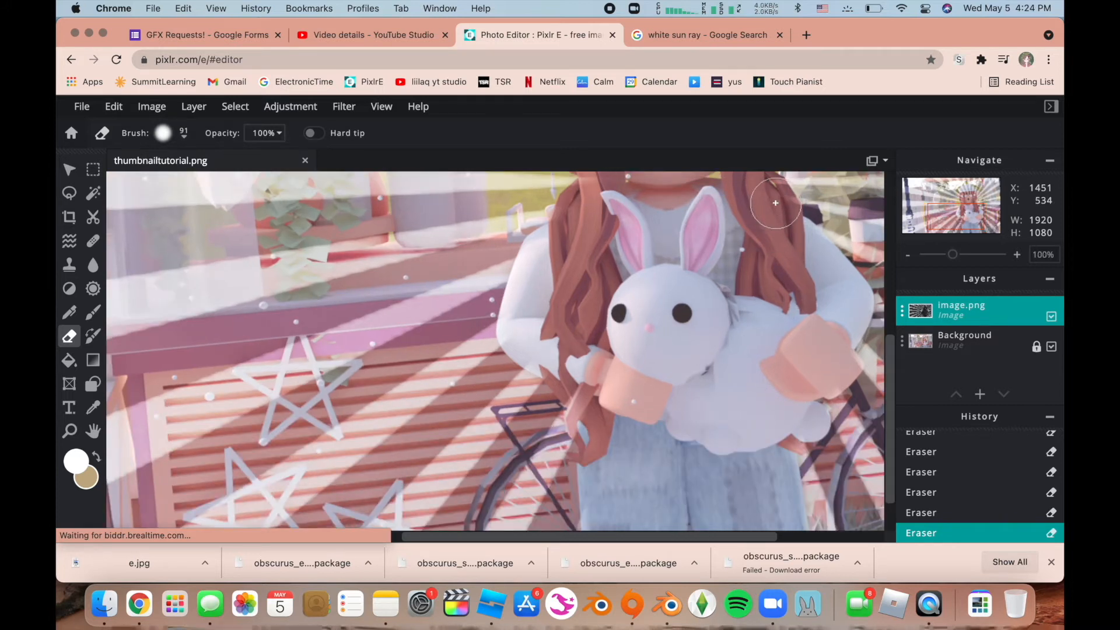
- Reduce the Eraser brush size to 42 and erase the rays over the character's ears, hair and white hat
scroll(888, 392, up, 12)
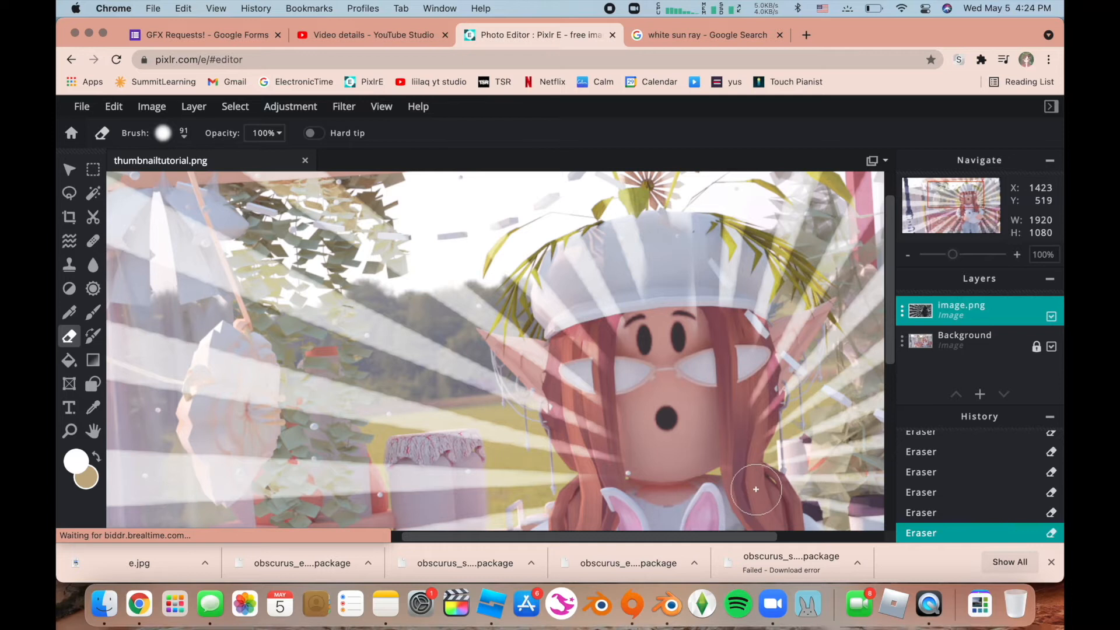
click(182, 139)
drag(214, 183, 204, 183)
click(115, 220)
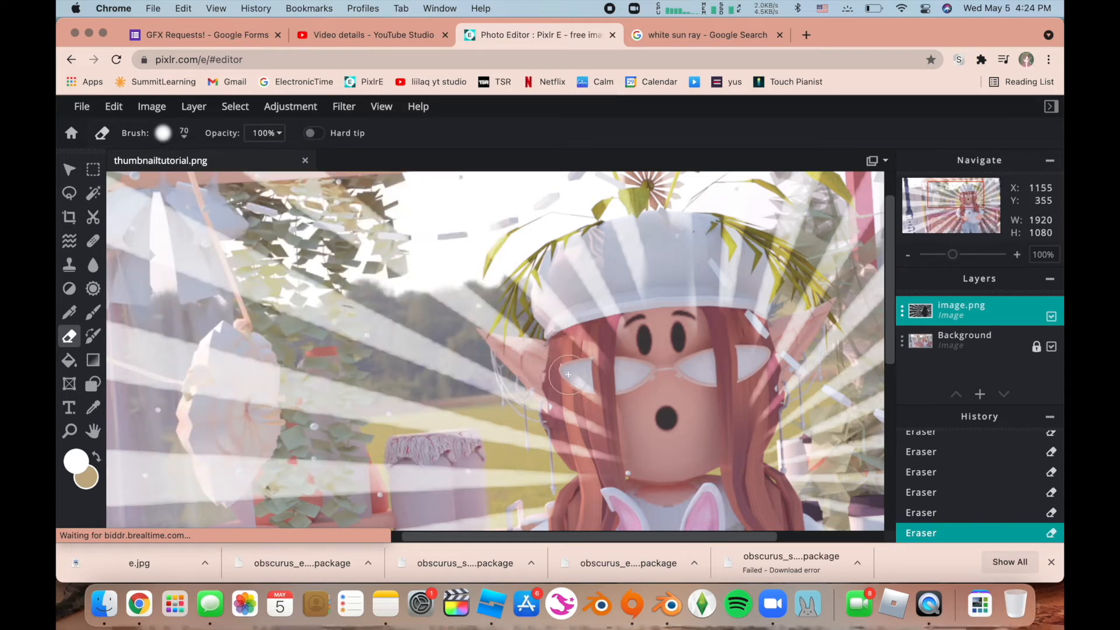
click(183, 133)
drag(206, 183, 190, 183)
click(518, 339)
mouse_move(508, 341)
mouse_down()
mouse_move(604, 341)
mouse_move(654, 228)
mouse_move(560, 260)
mouse_move(688, 229)
mouse_move(754, 298)
mouse_move(723, 289)
mouse_move(759, 312)
mouse_move(765, 385)
mouse_move(757, 279)
mouse_up()
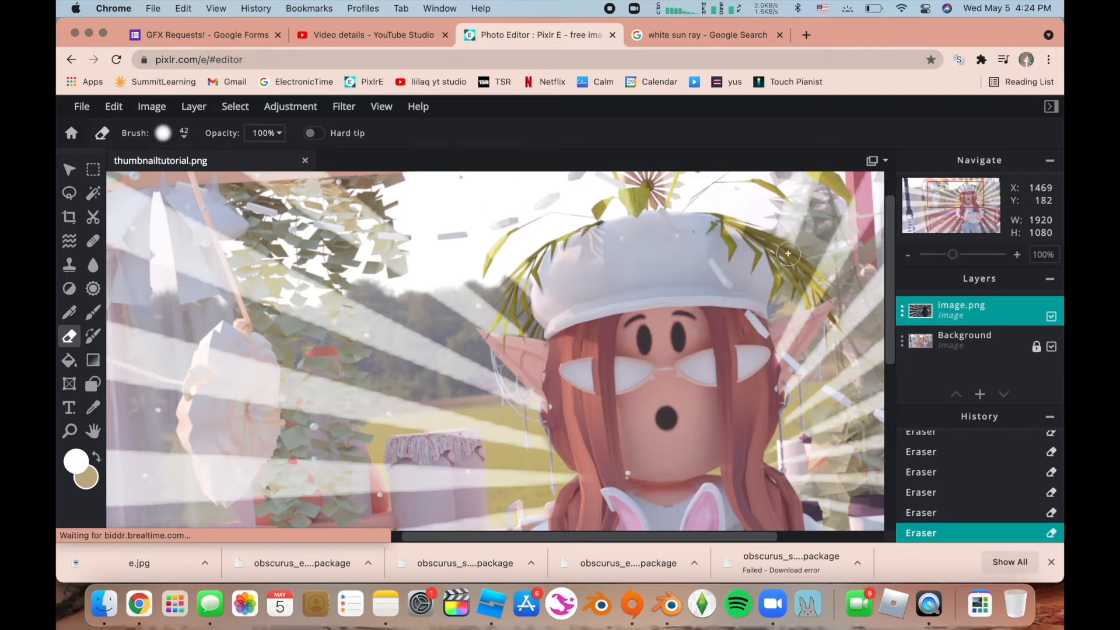
- Undo the last eraser stroke and erase the rays over the leaves beside the character's left-hand ear
scroll(758, 234, up, 2)
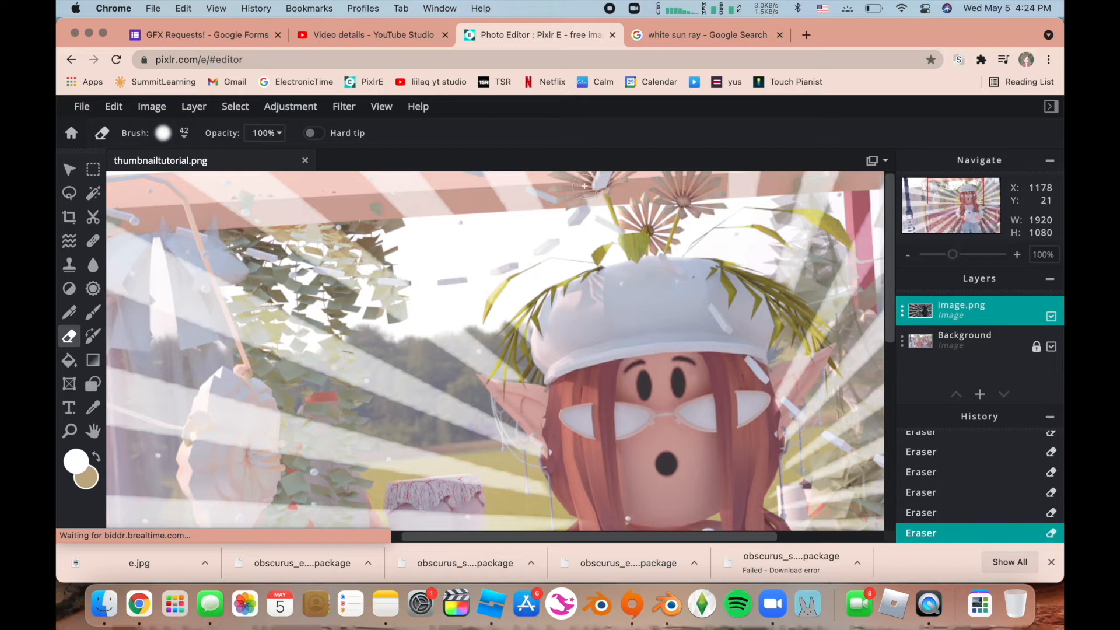
key(super+z)
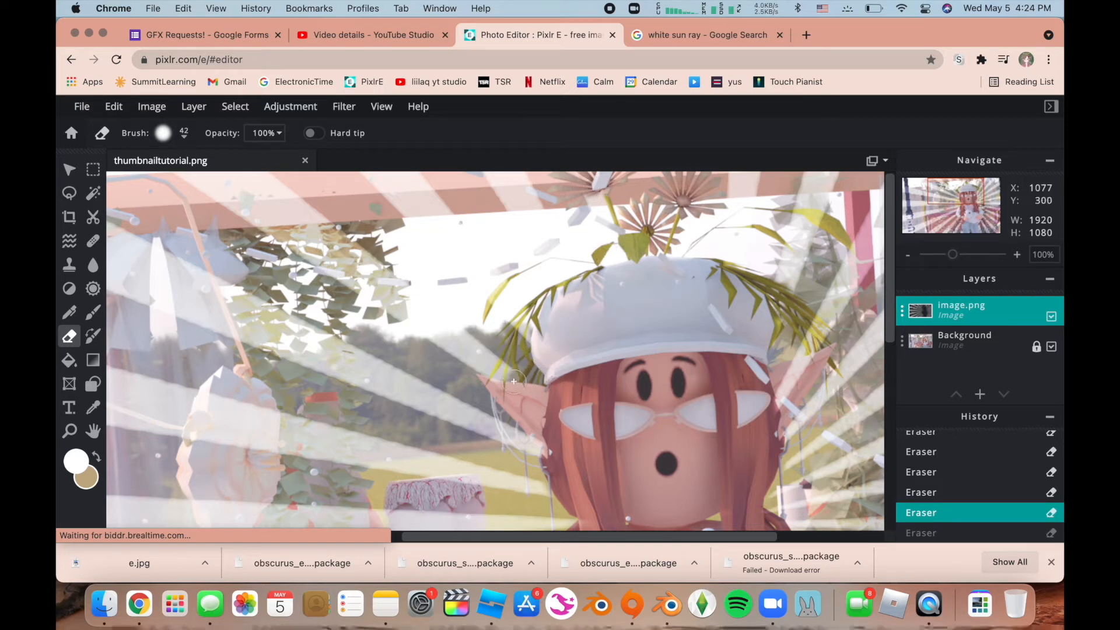
drag(504, 374, 521, 352)
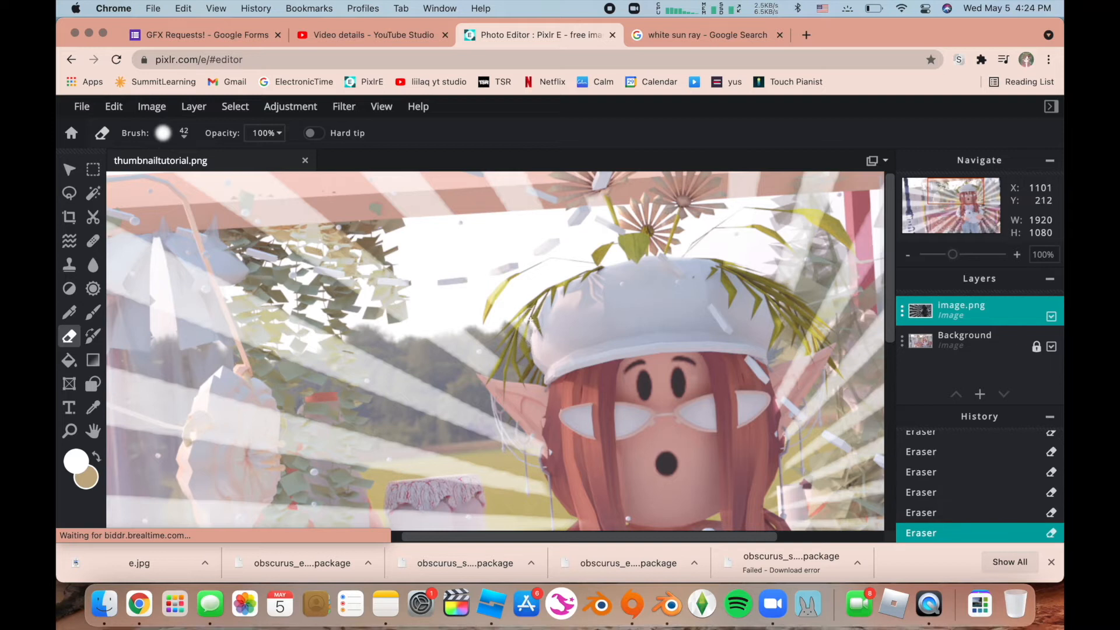
scroll(697, 305, down, 3)
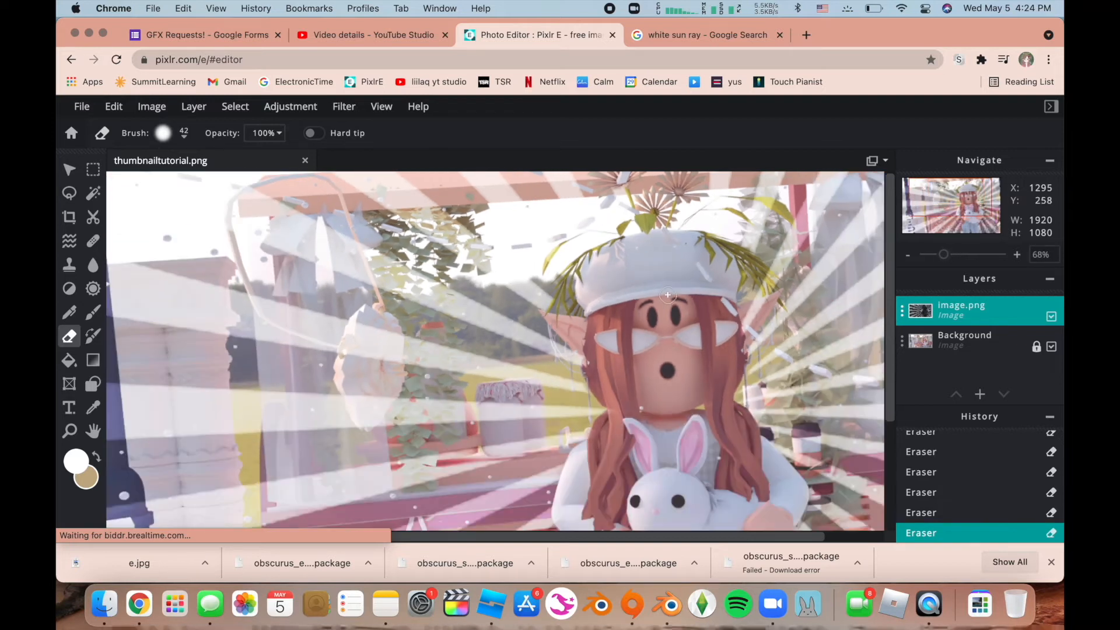
scroll(668, 295, down, 3)
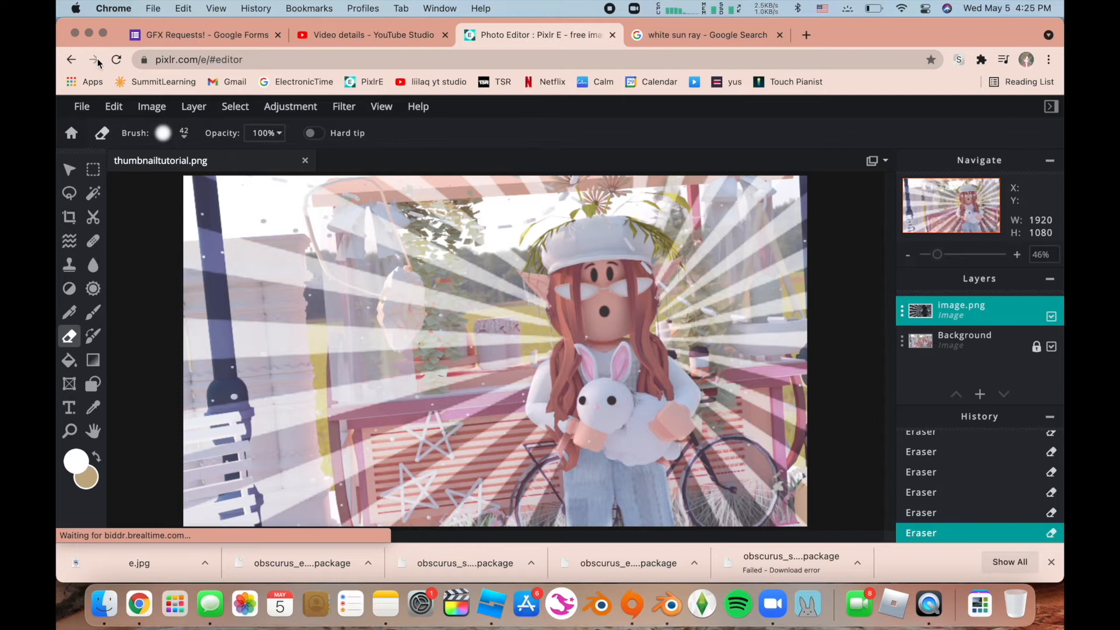
scroll(565, 285, up, 5)
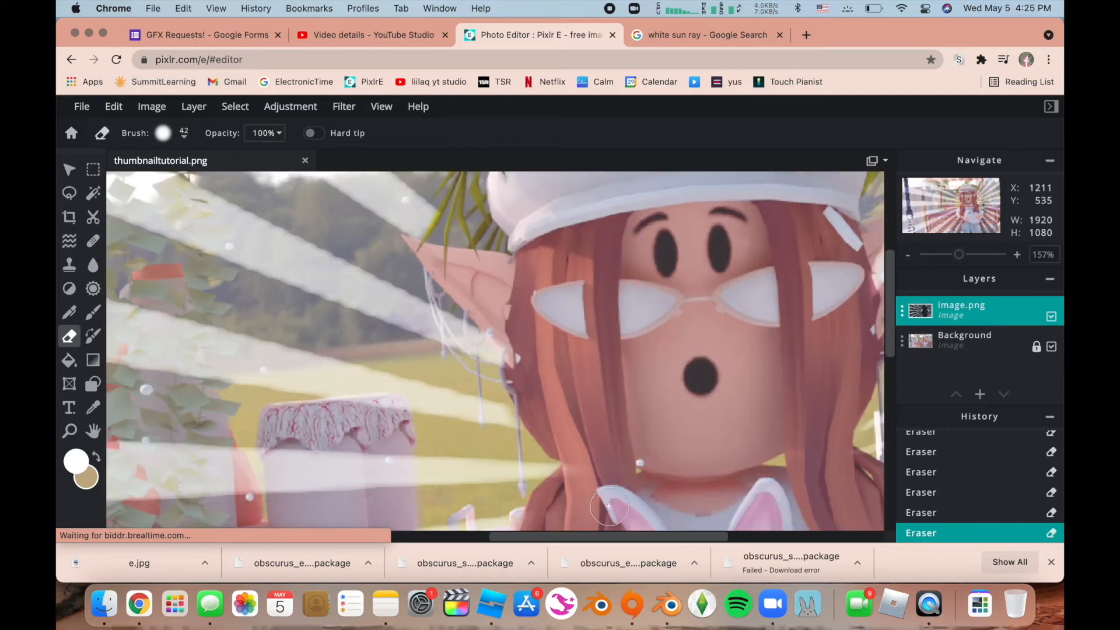
scroll(609, 506, right, 5)
drag(893, 284, 890, 205)
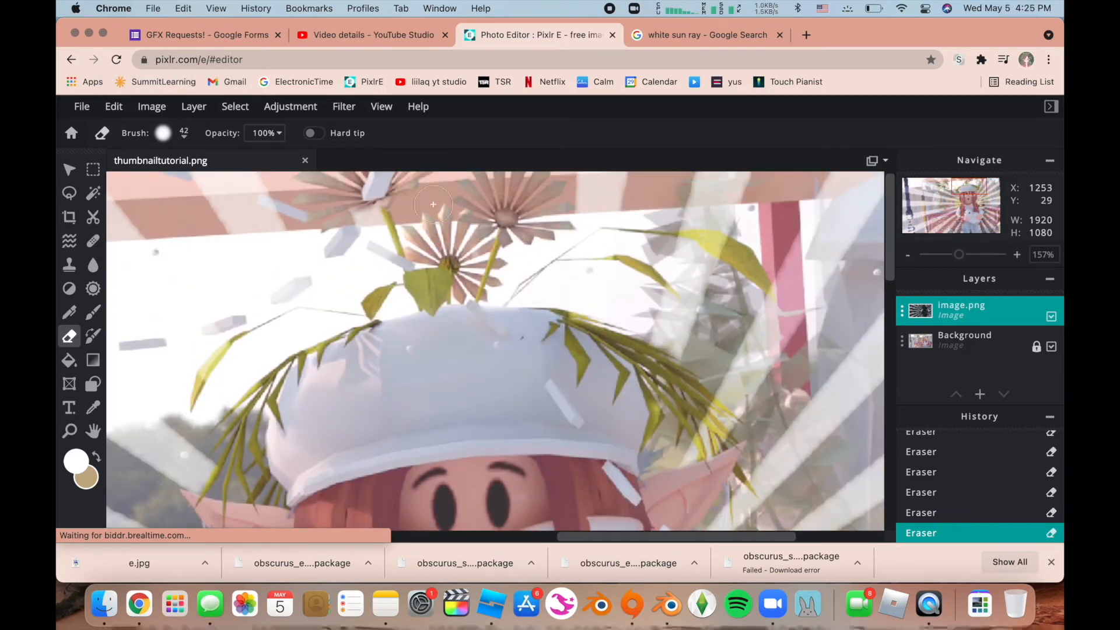
scroll(475, 271, down, 5)
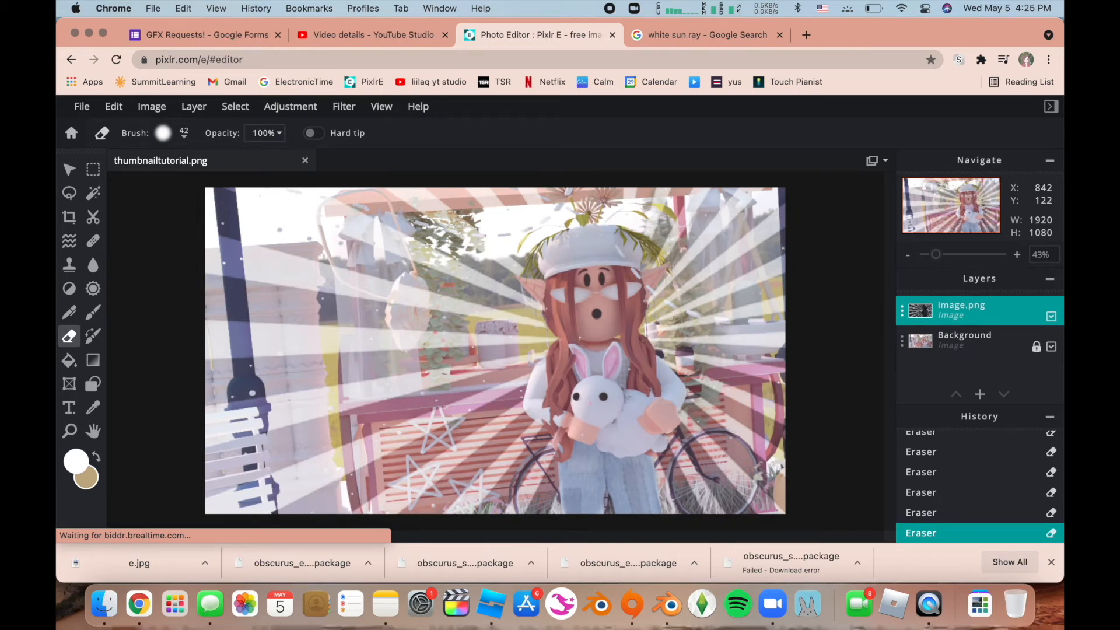
- Add a new text layer to the image with the Text tool
click(70, 408)
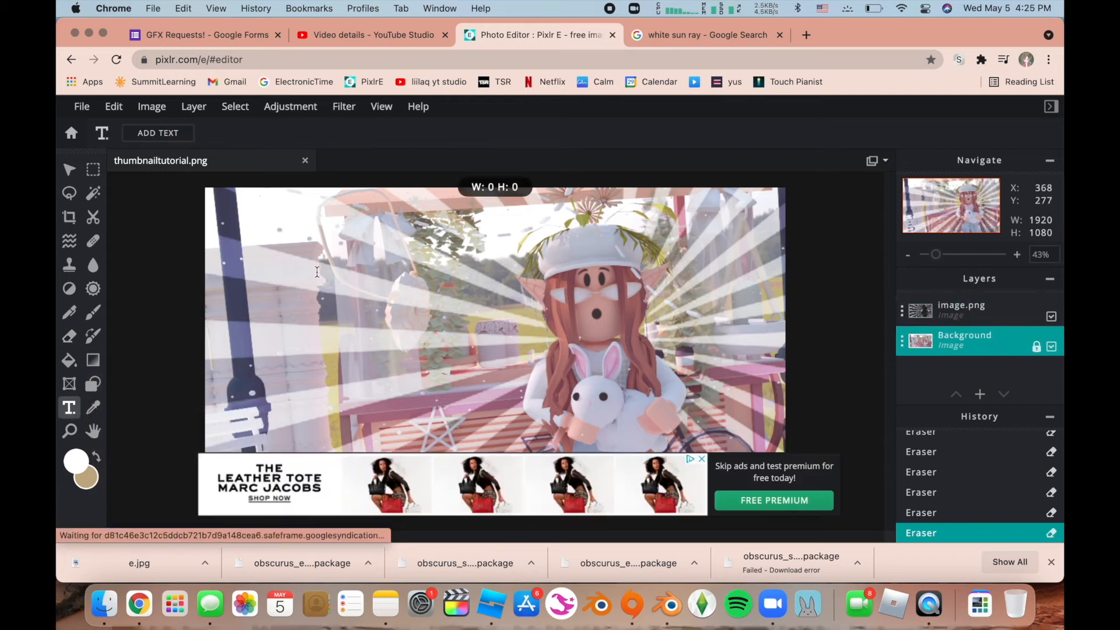
click(318, 272)
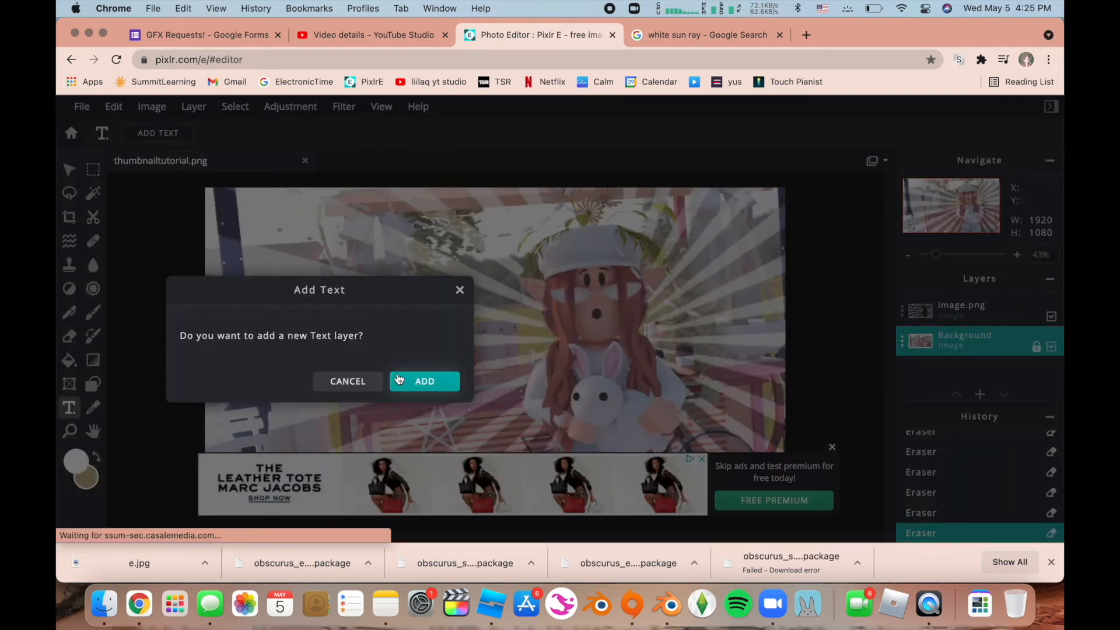
click(439, 384)
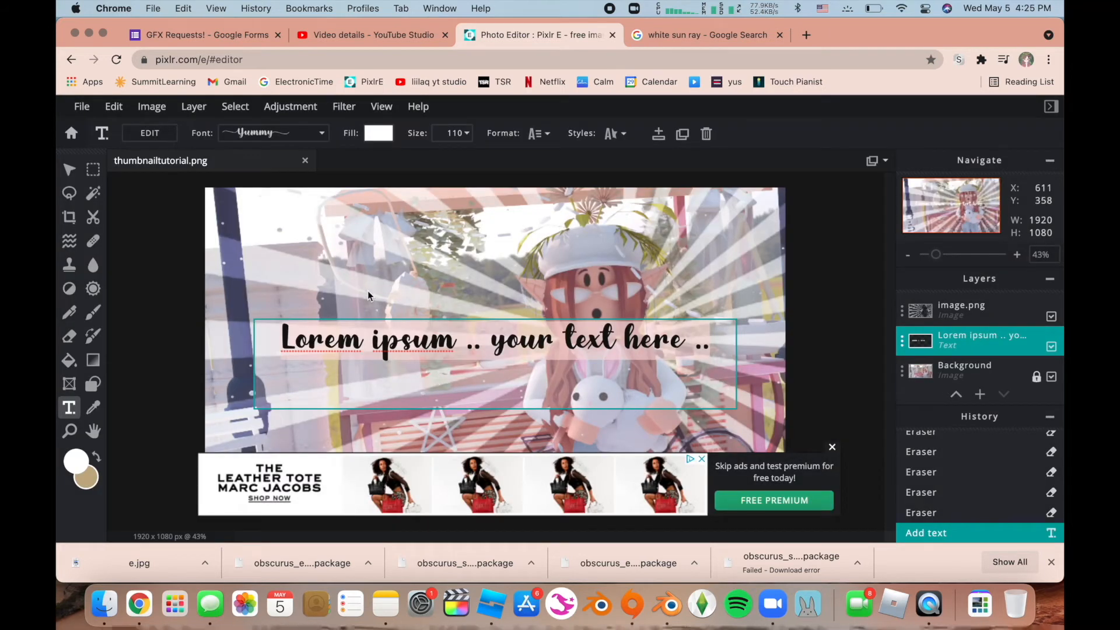
- Start adding a local font for the text and search this Mac for "yummy"
click(271, 136)
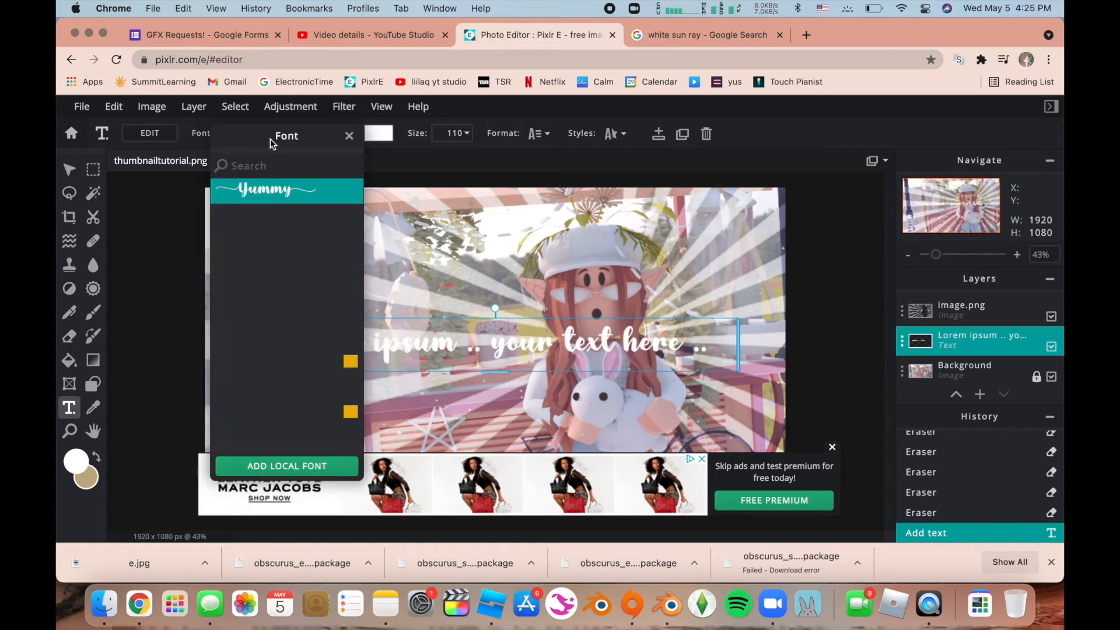
scroll(257, 291, up, 10)
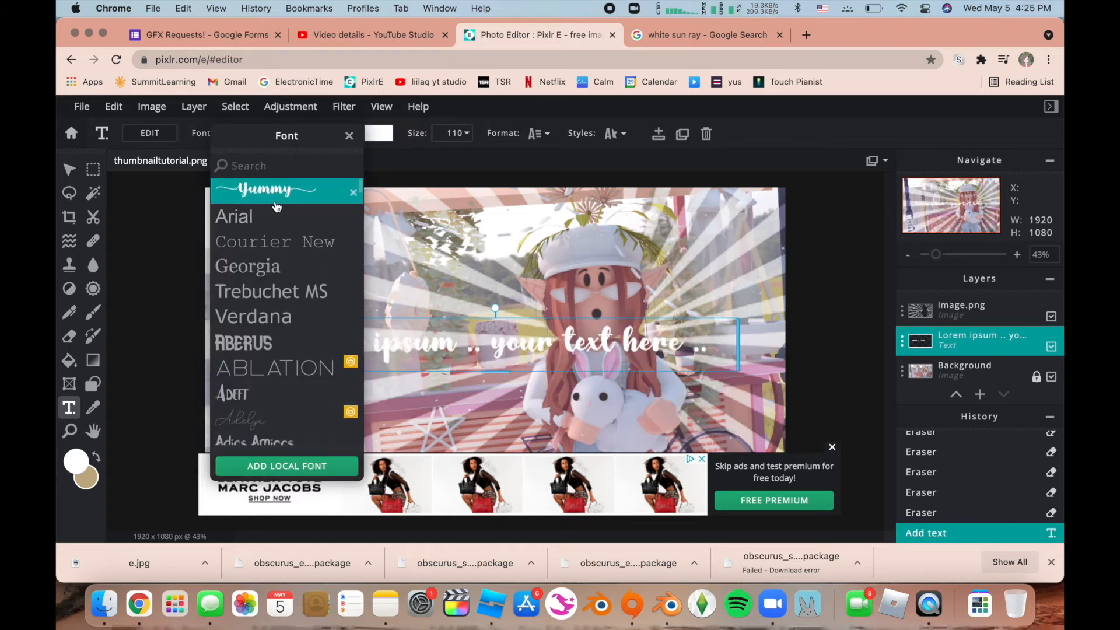
click(292, 466)
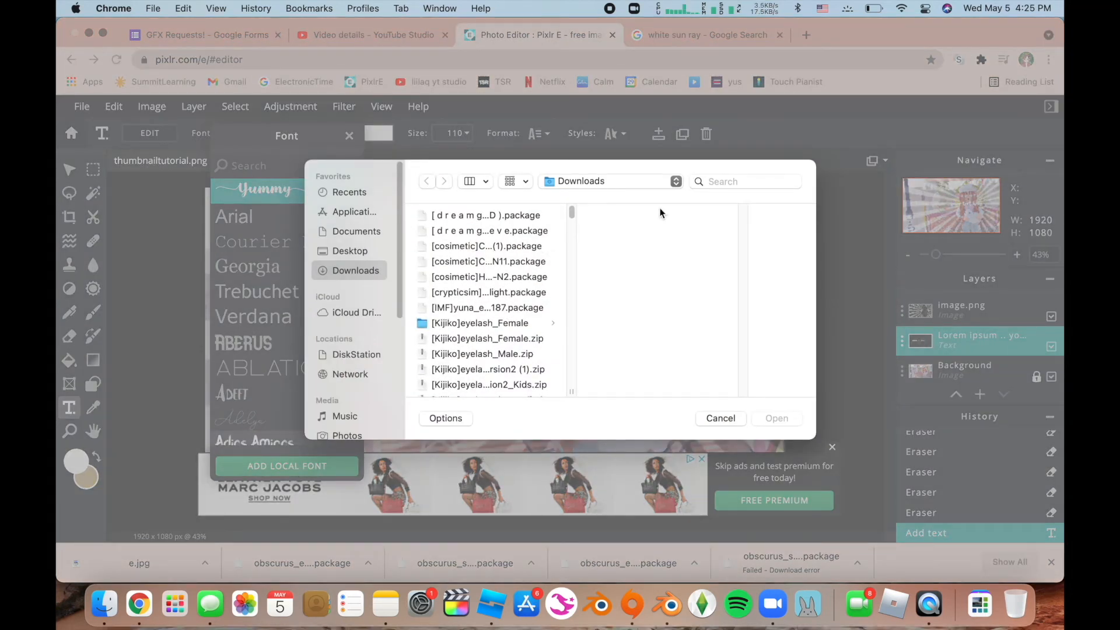
key(Down)
scroll(601, 285, down, 5)
scroll(601, 268, up, 5)
scroll(523, 313, down, 10)
scroll(524, 313, up, 5)
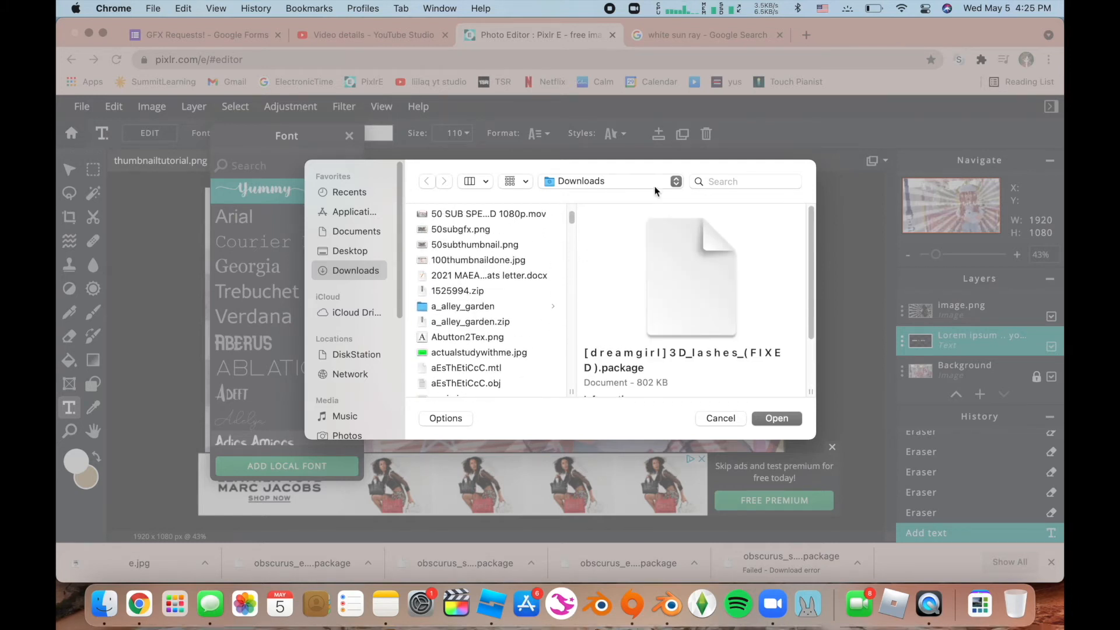
click(718, 181)
text(yummy)
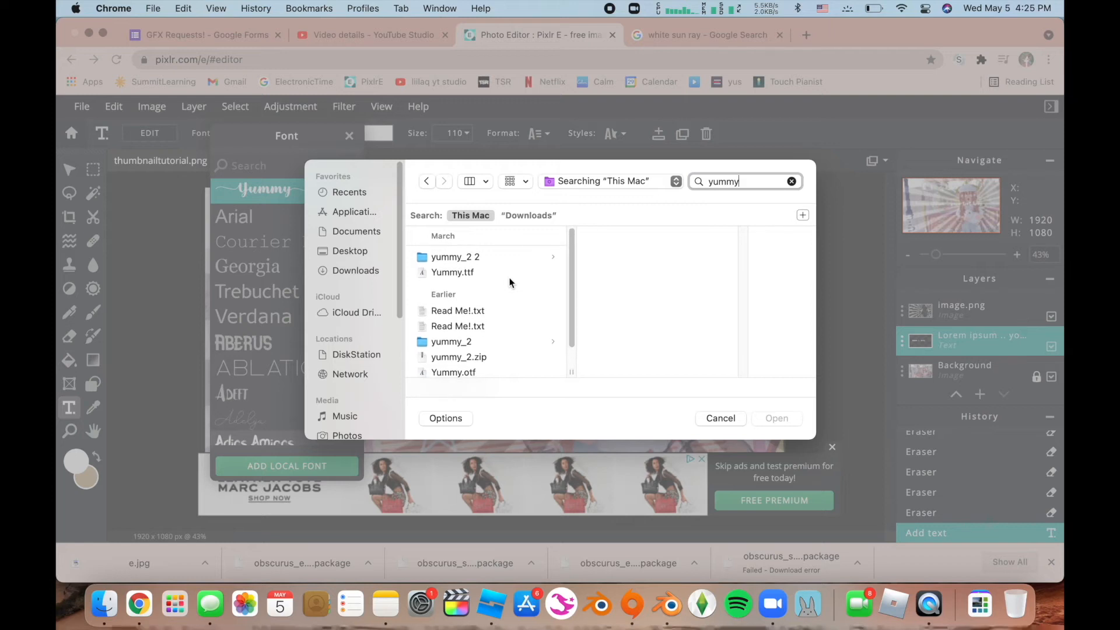
- Load the font file Yummy.ttf from the yummy_2 2 folder as a local font
click(467, 257)
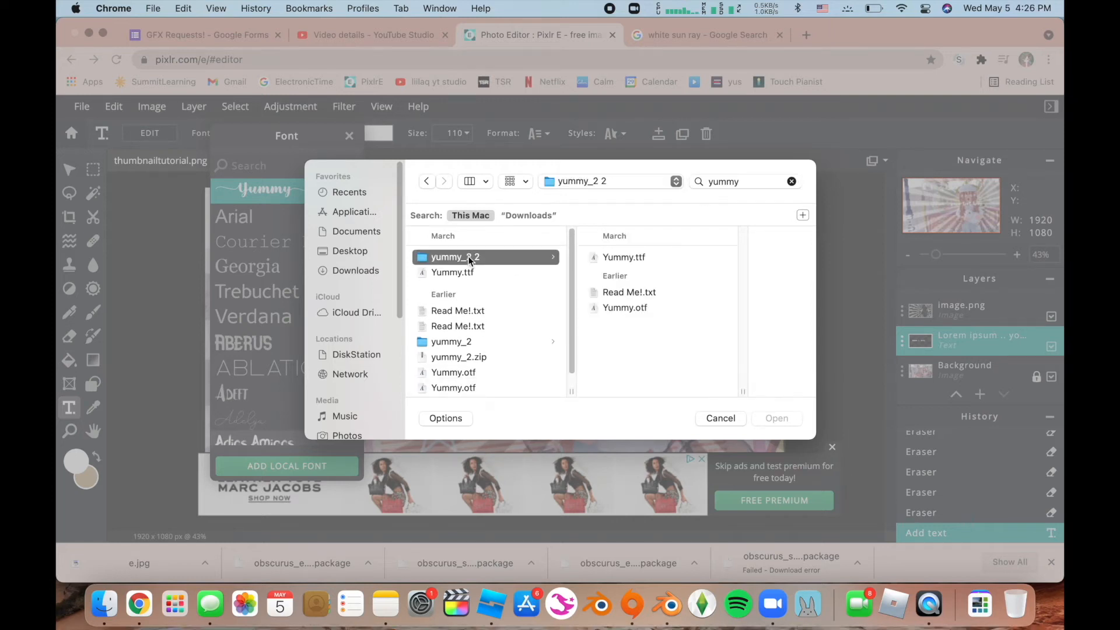
scroll(492, 281, down, 1)
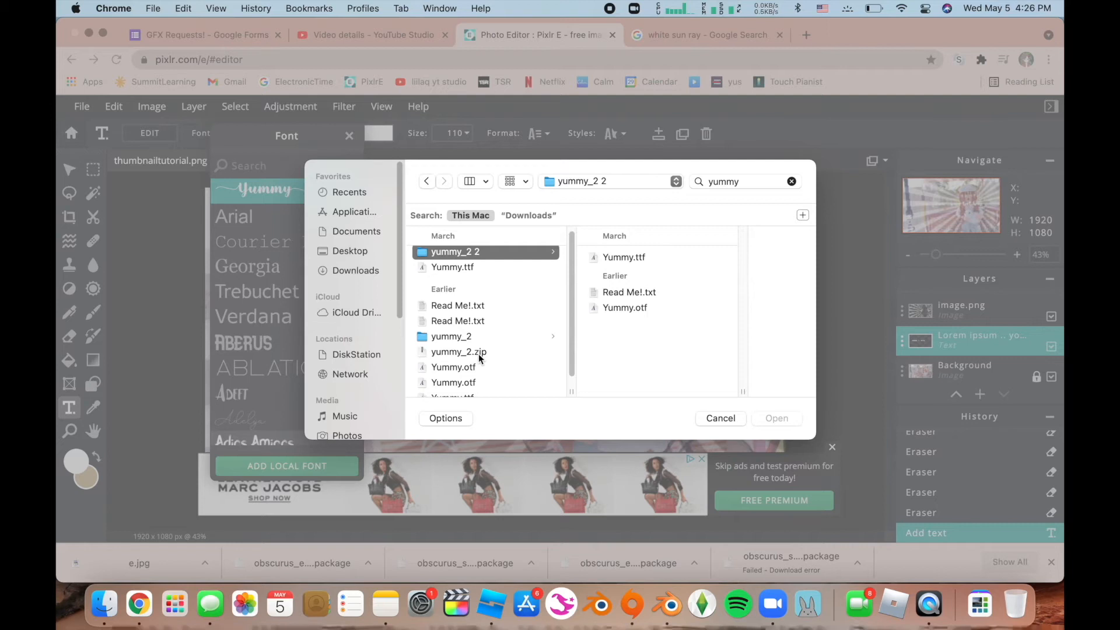
click(642, 259)
click(575, 310)
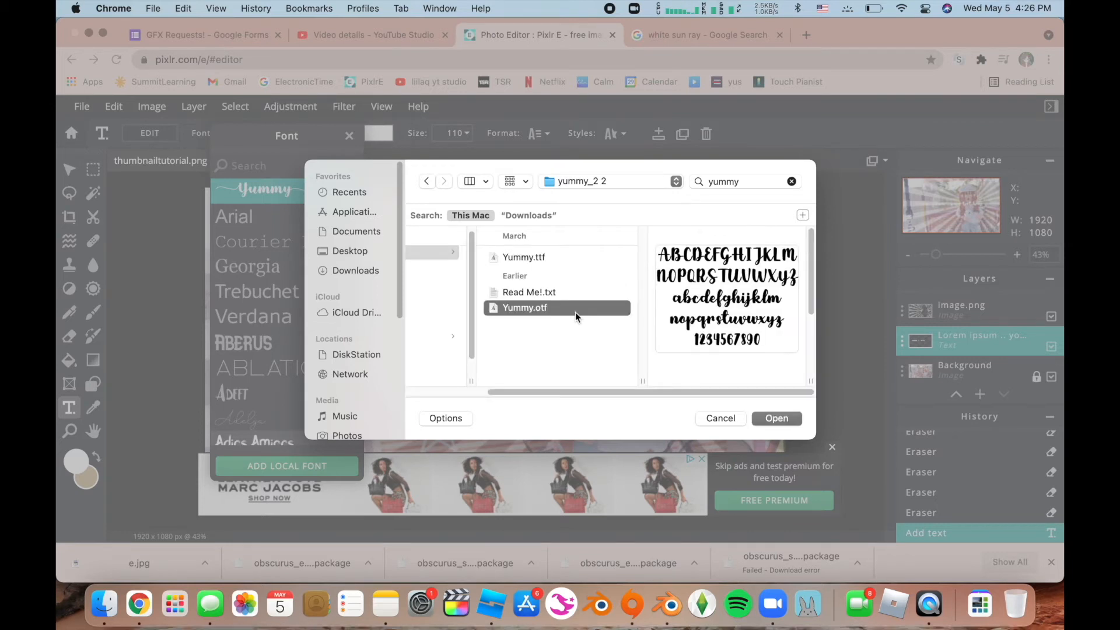
click(588, 256)
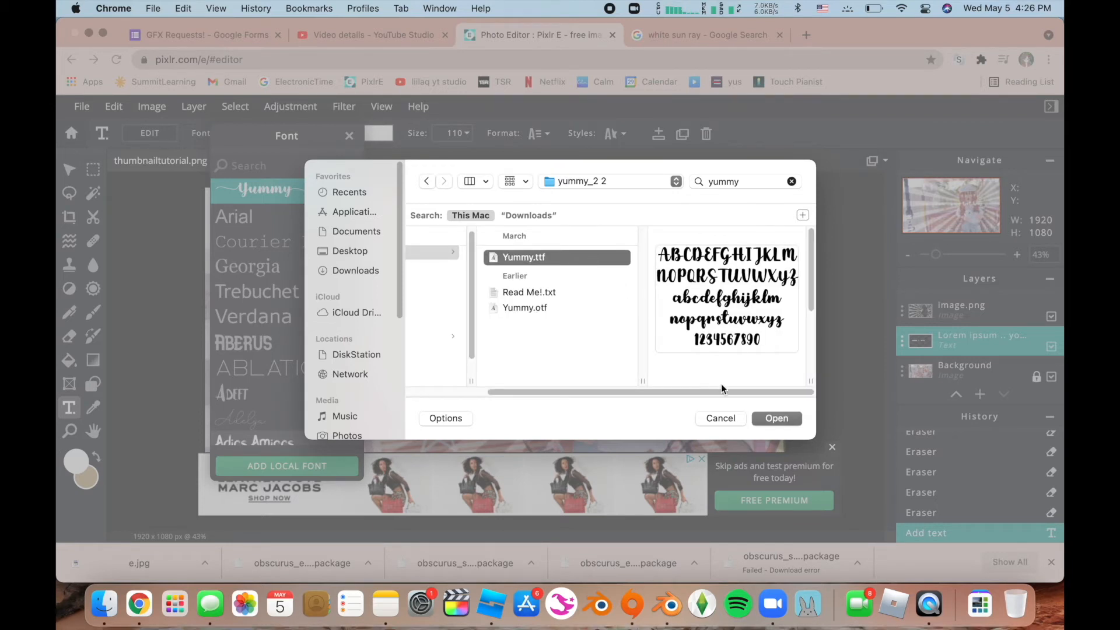
click(768, 419)
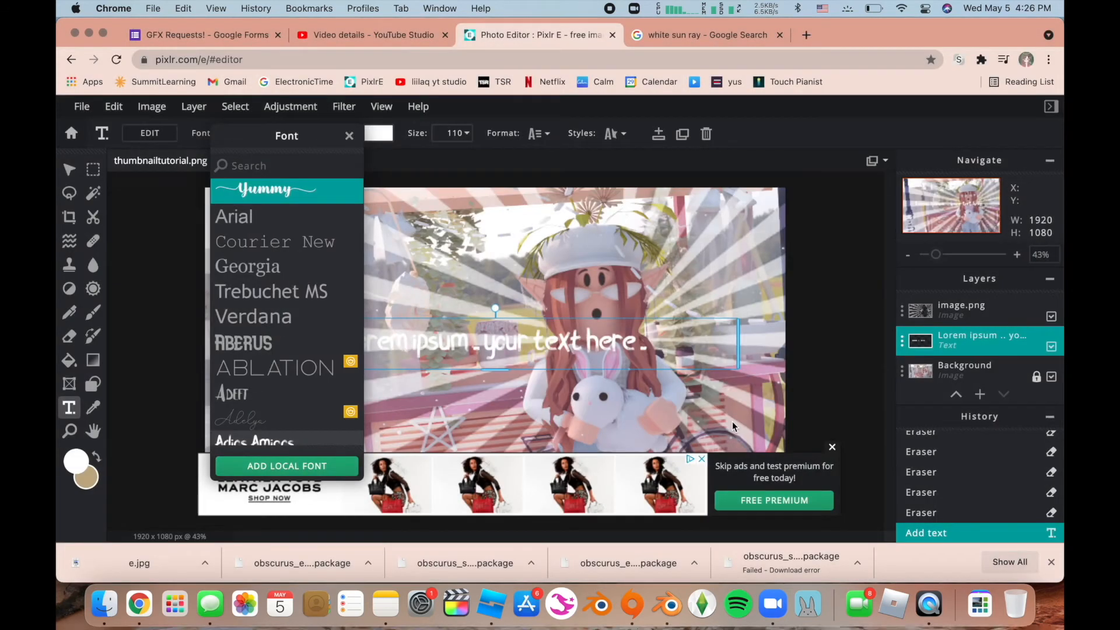
- Set the text layer's font to Yummy and clear its placeholder text
click(248, 131)
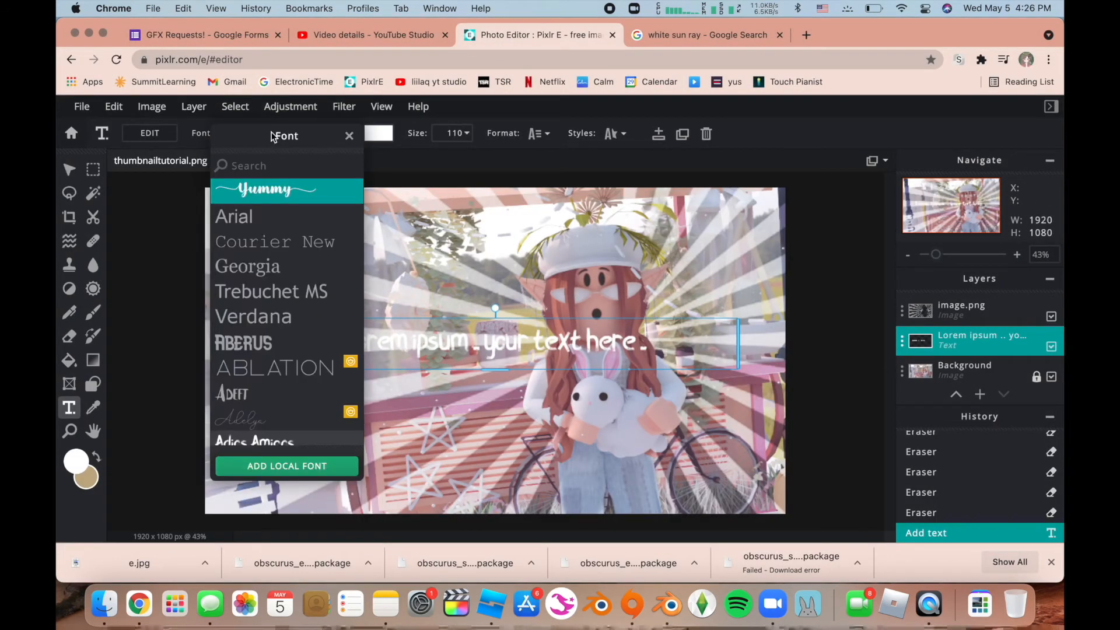
click(279, 194)
click(399, 342)
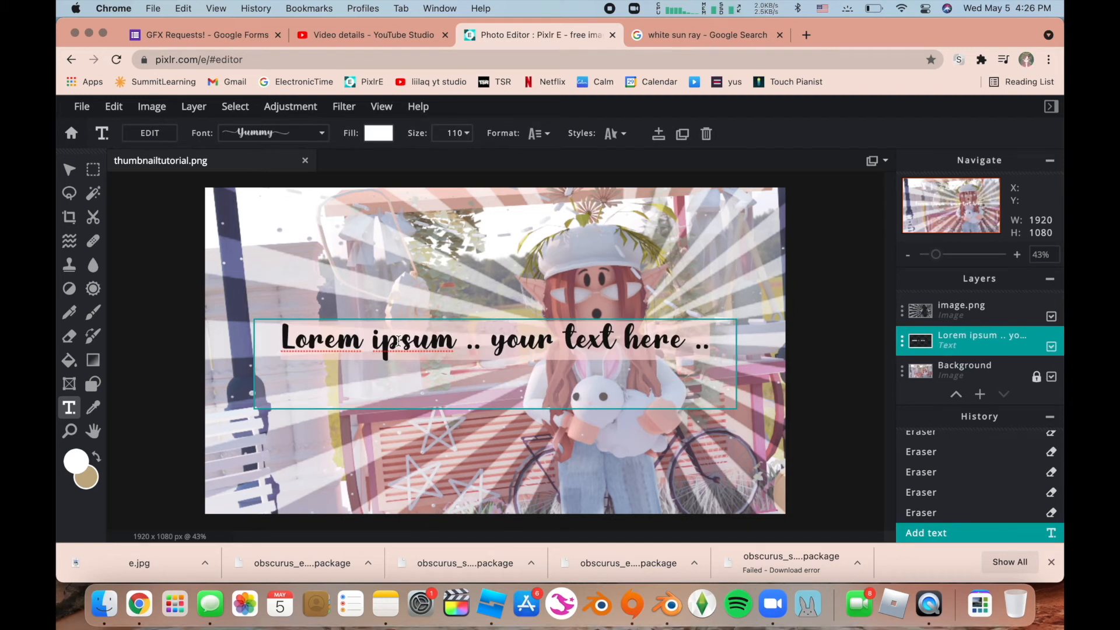
key(super+a)
key(BackSpace)
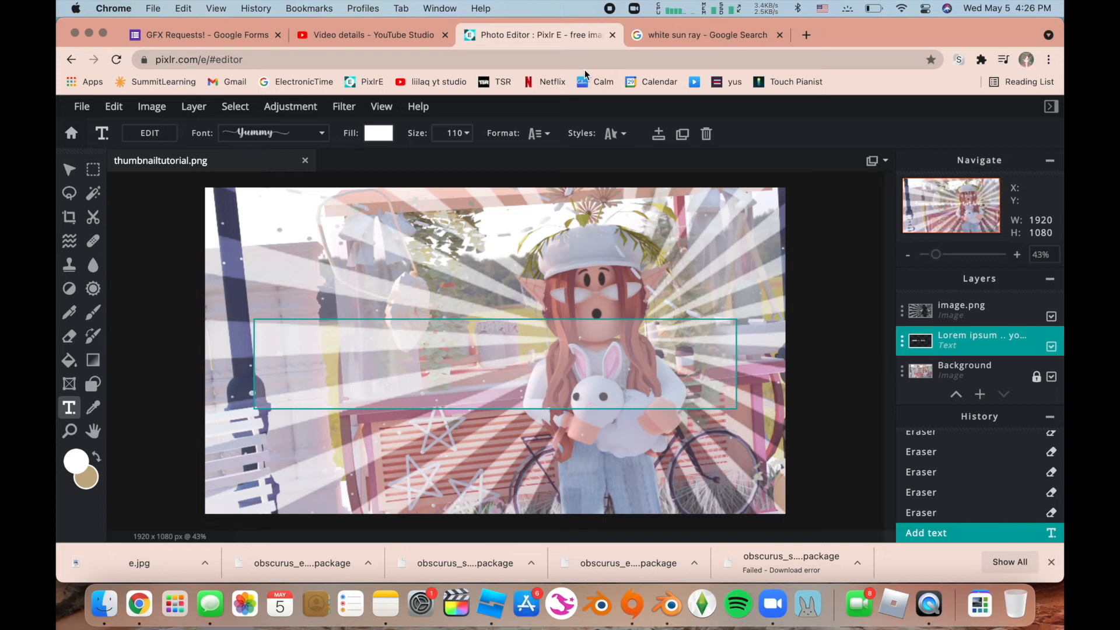
- Switch to YouTube Studio and look through the channel's uploaded videos
click(350, 35)
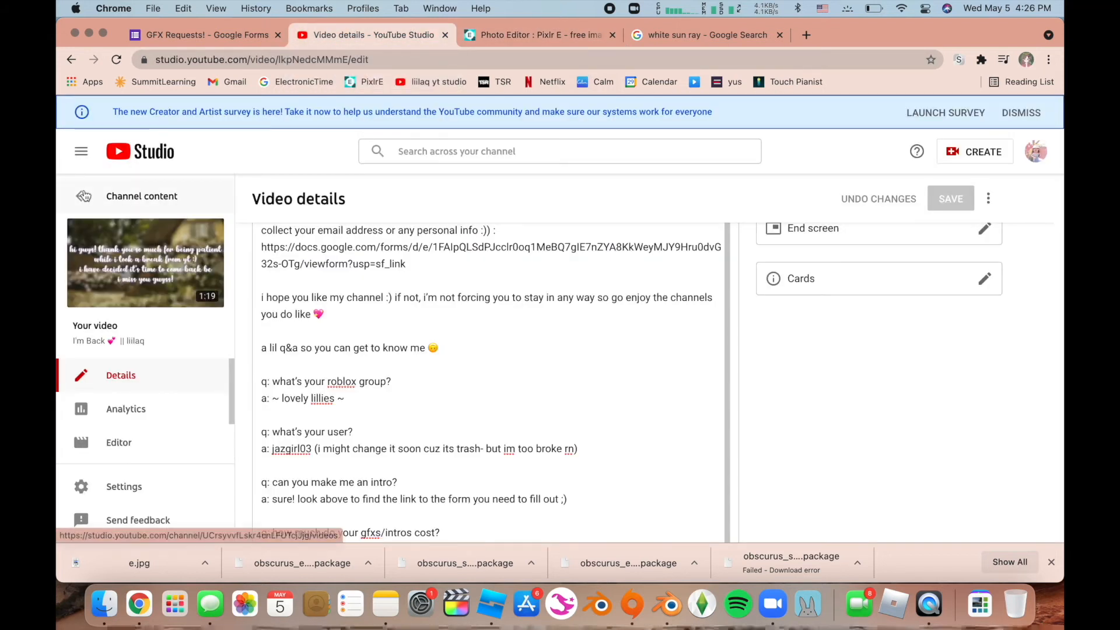
click(90, 221)
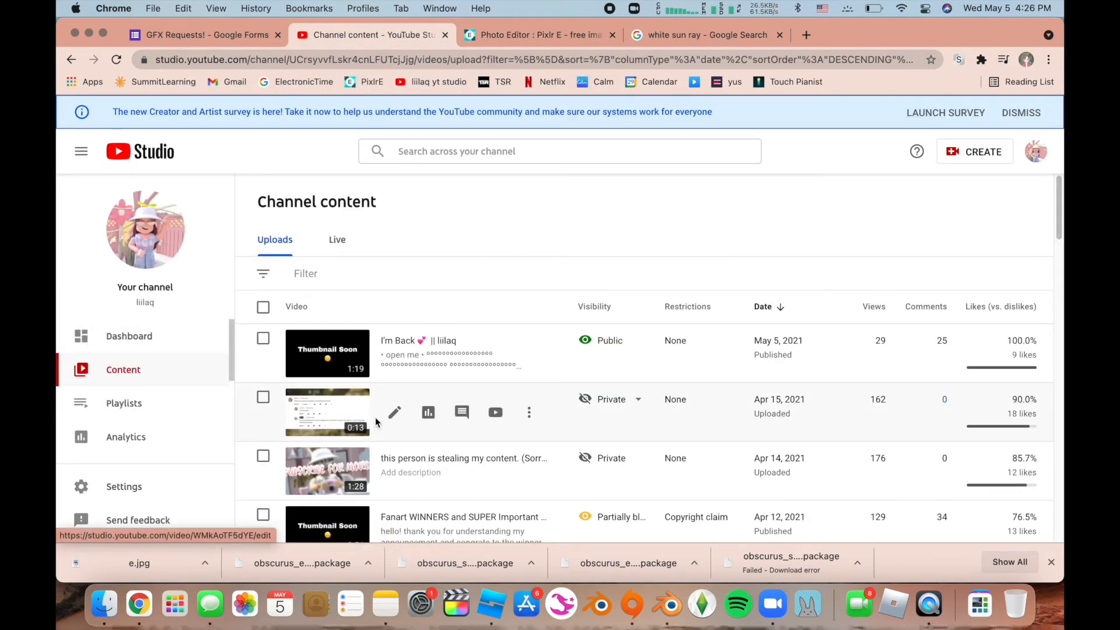
scroll(192, 455, down, 2)
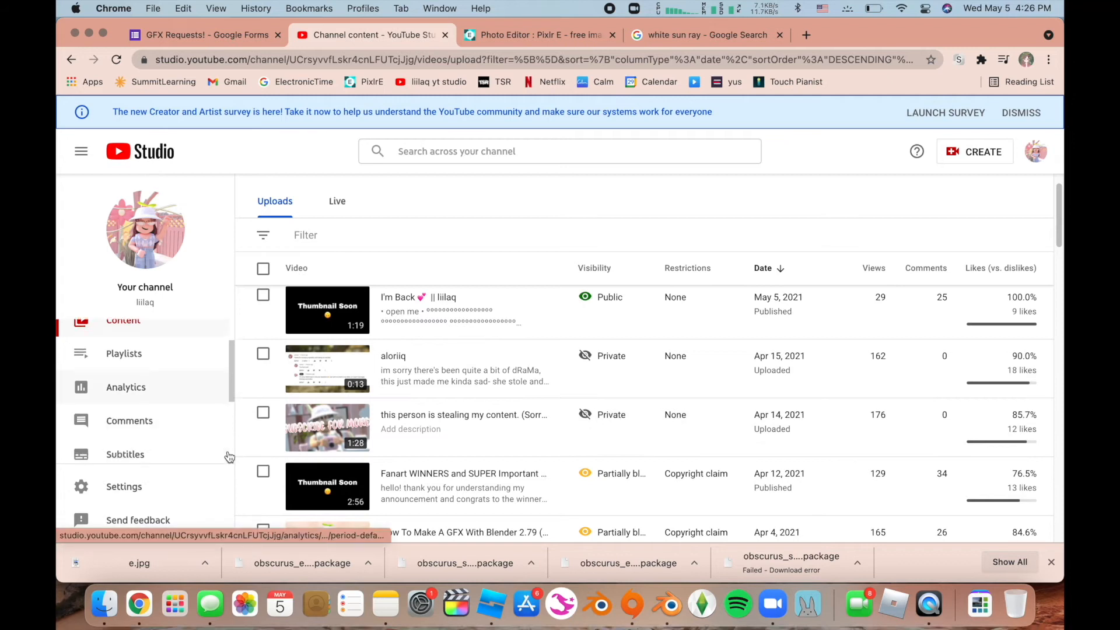
scroll(292, 452, down, 1)
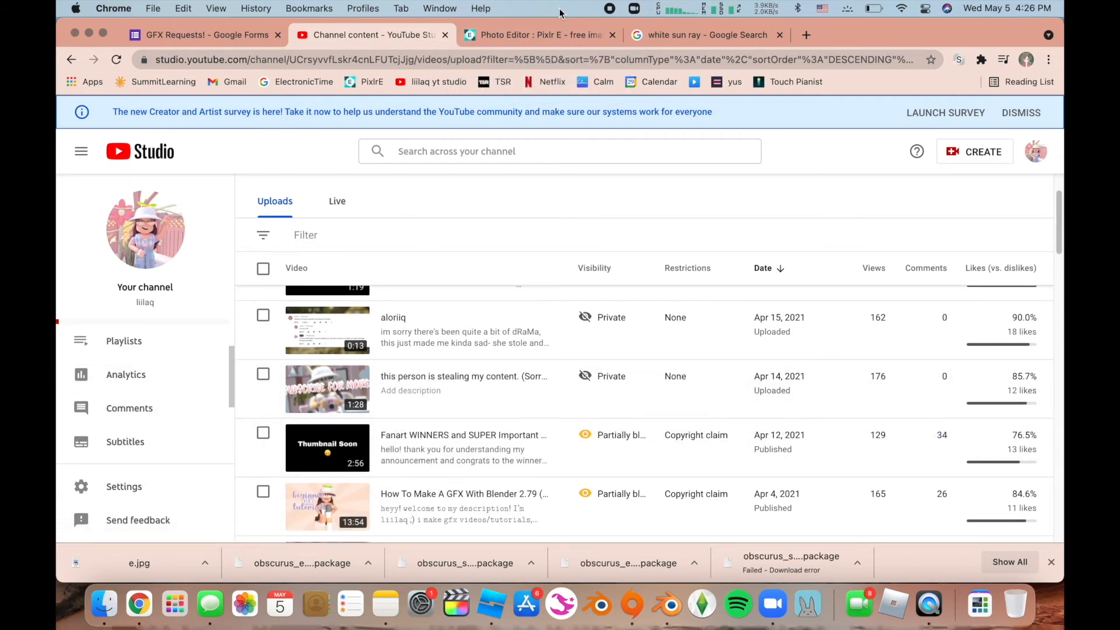
- Return to Pixlr E and enter "Fanart" as the content of the empty text layer
click(551, 40)
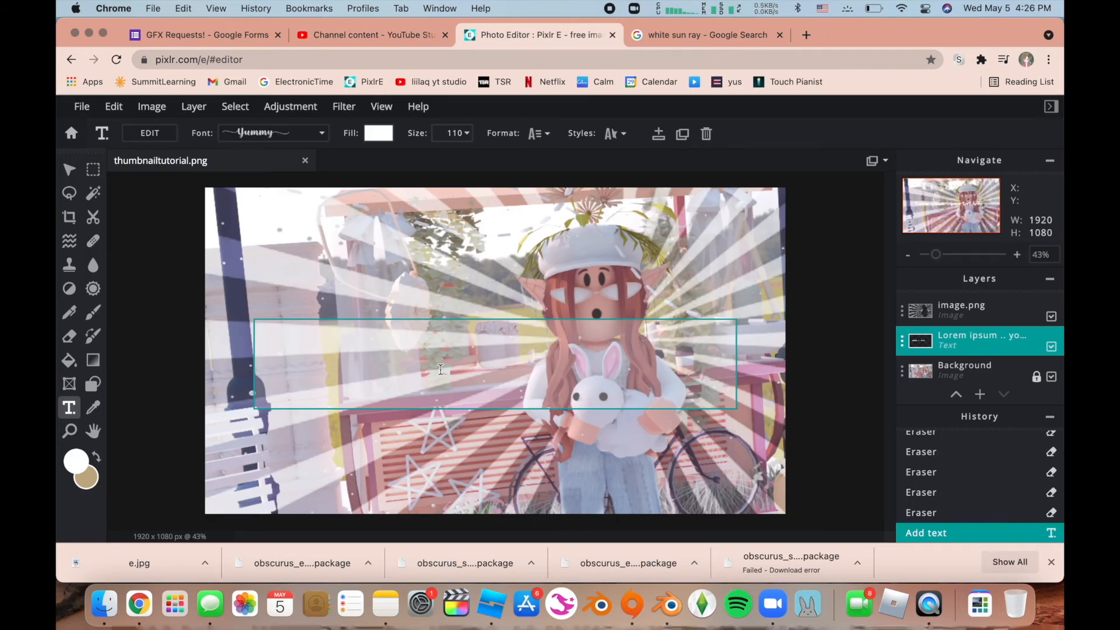
text(Fanart)
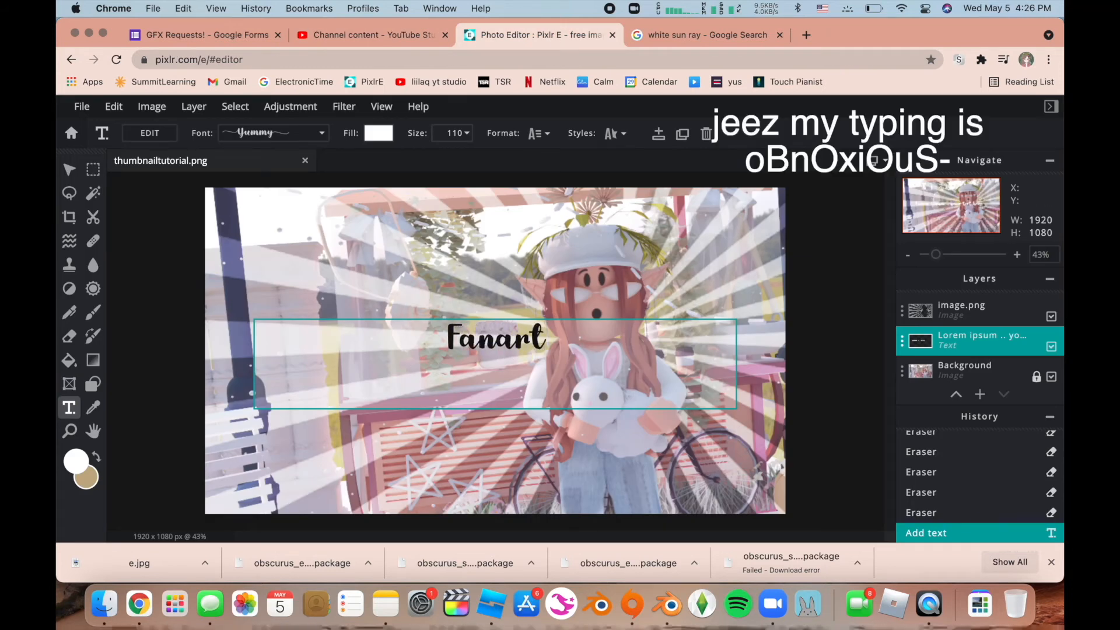
click(446, 280)
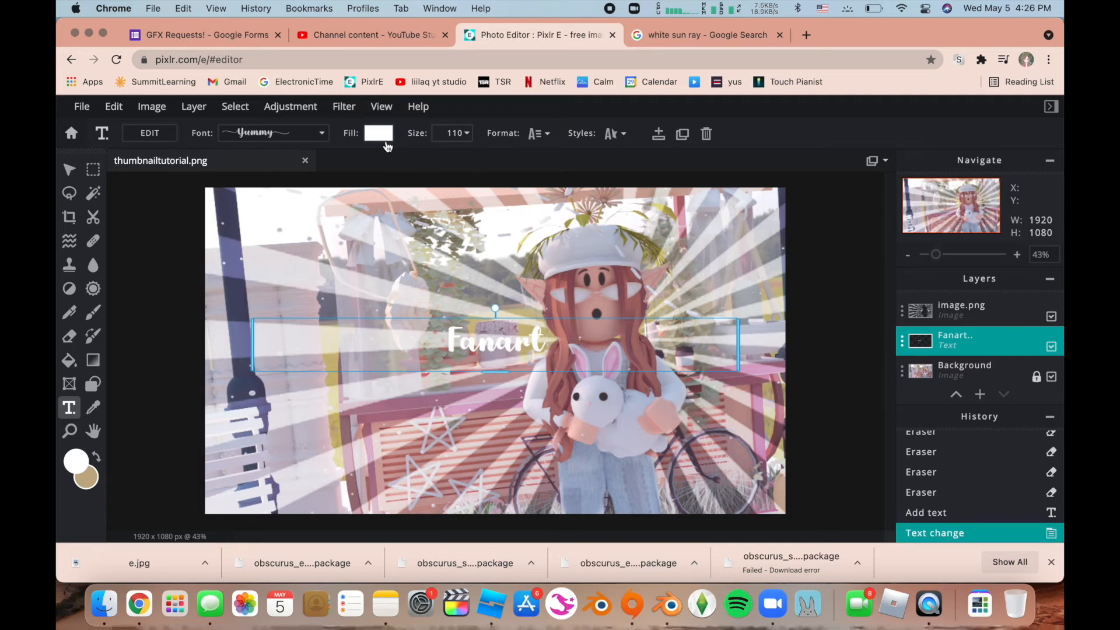
- Check the older uploads further down the YouTube Studio video list, and return to Pixlr E
click(368, 32)
scroll(493, 233, down, 5)
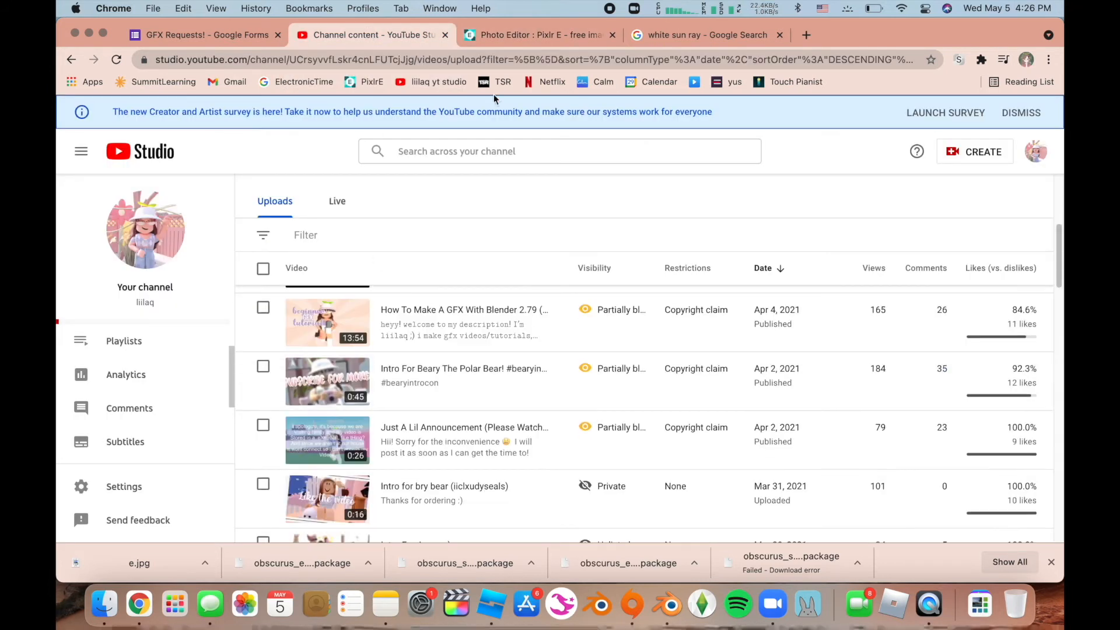
click(505, 37)
- Set the Fanart text's fill to lavender #C5B6FF and move its layer above image.png
click(380, 133)
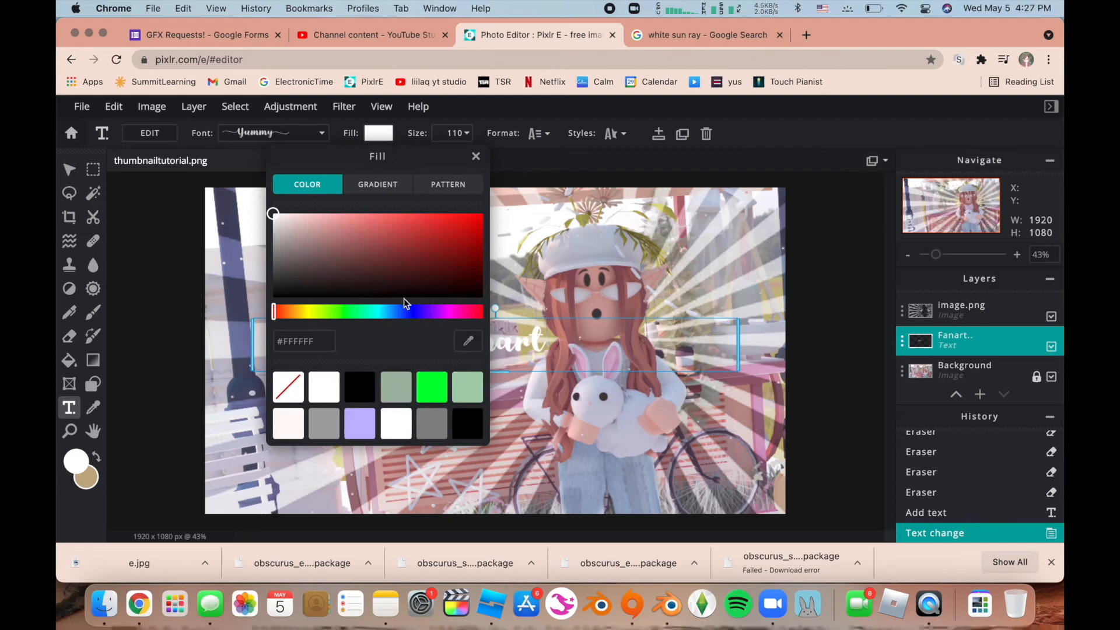
click(363, 432)
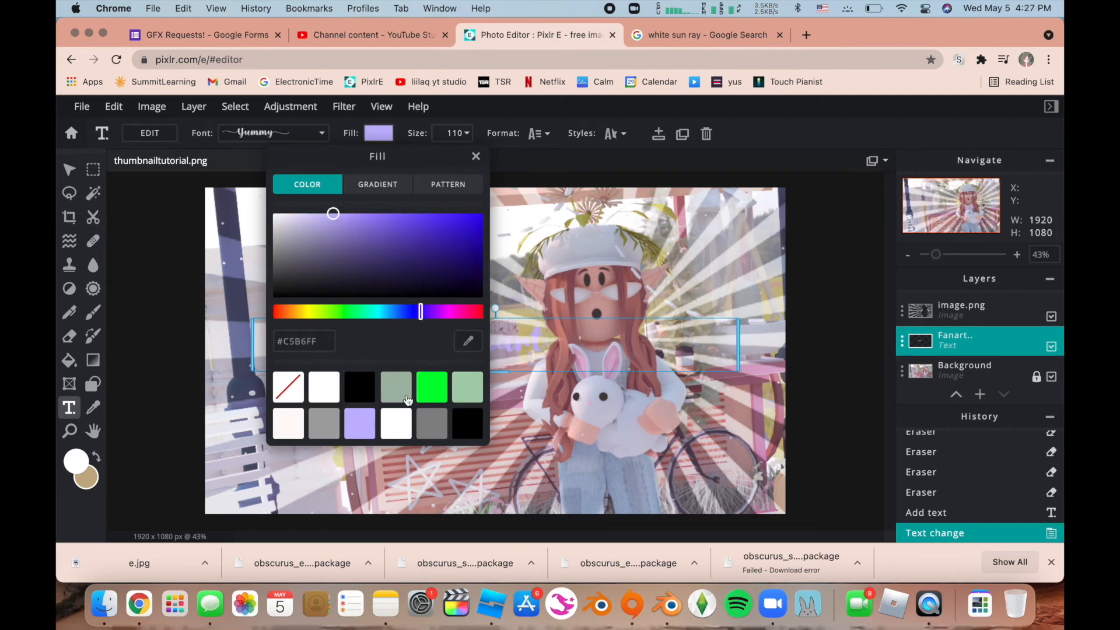
click(476, 157)
drag(945, 346, 953, 317)
- Set the Fanart text size to 240 and move the text to the image's upper-left area beside the character
click(434, 141)
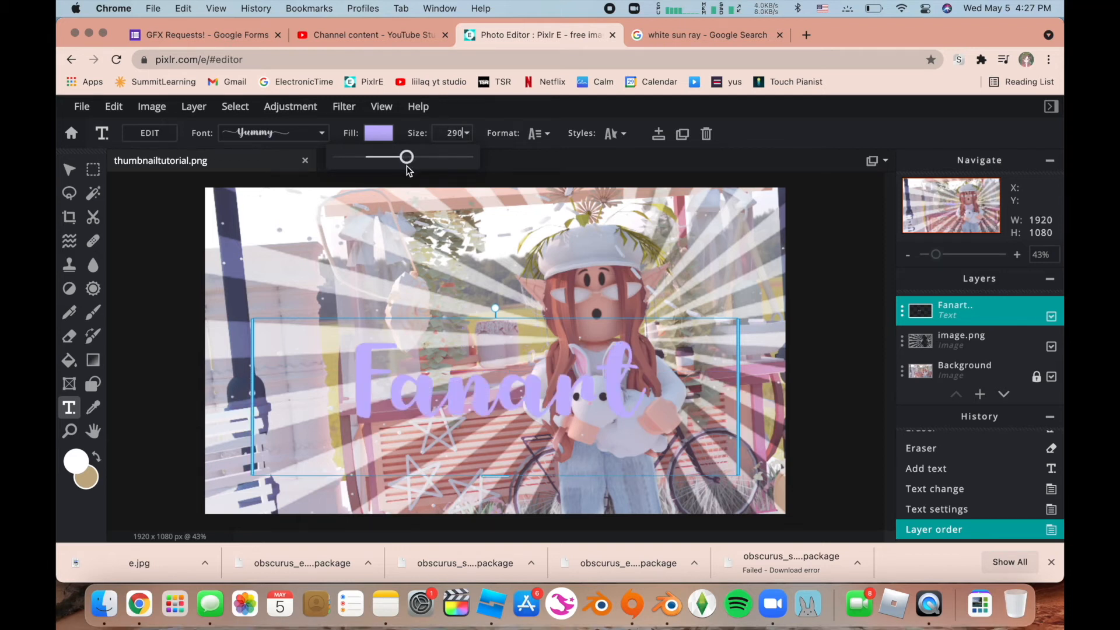
click(69, 170)
drag(551, 378, 423, 272)
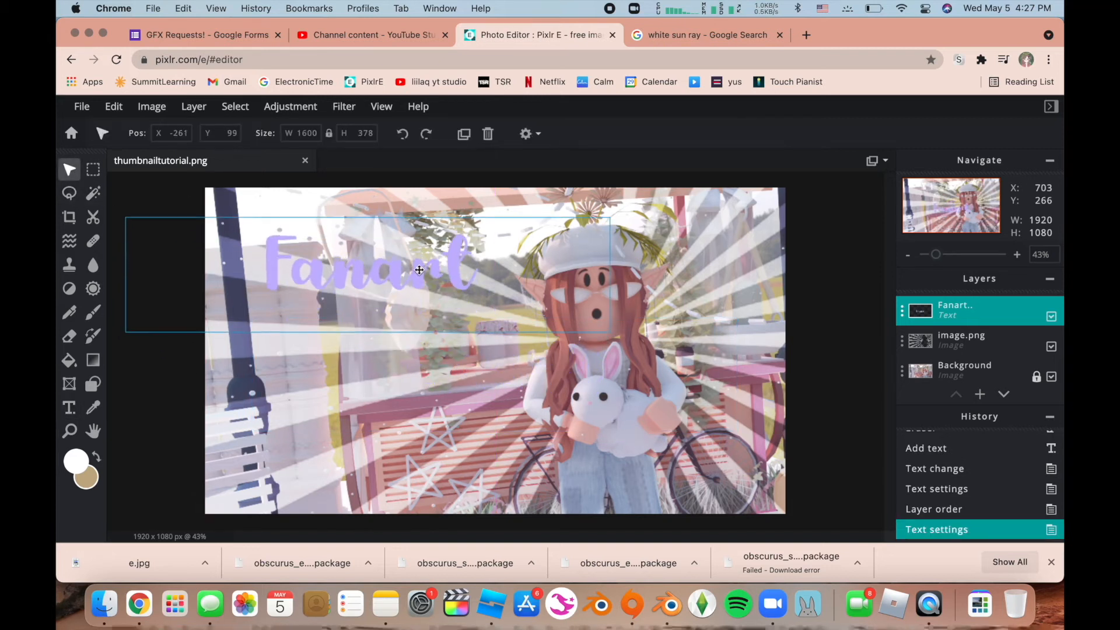
- Turn on an outline for the Fanart text and set the outline colour to white
key(t)
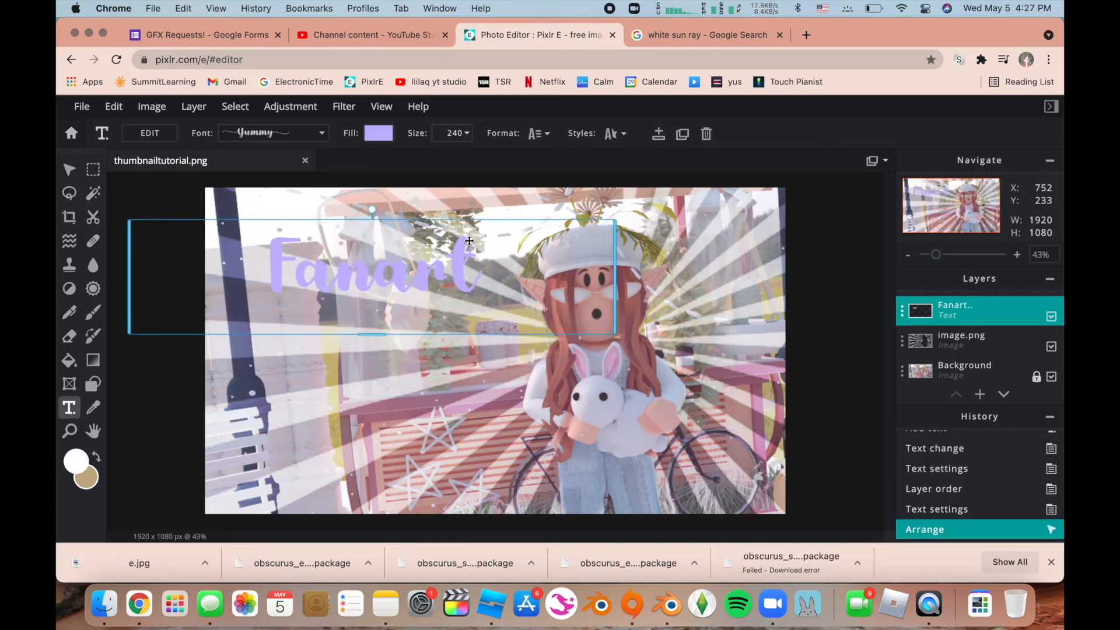
click(619, 134)
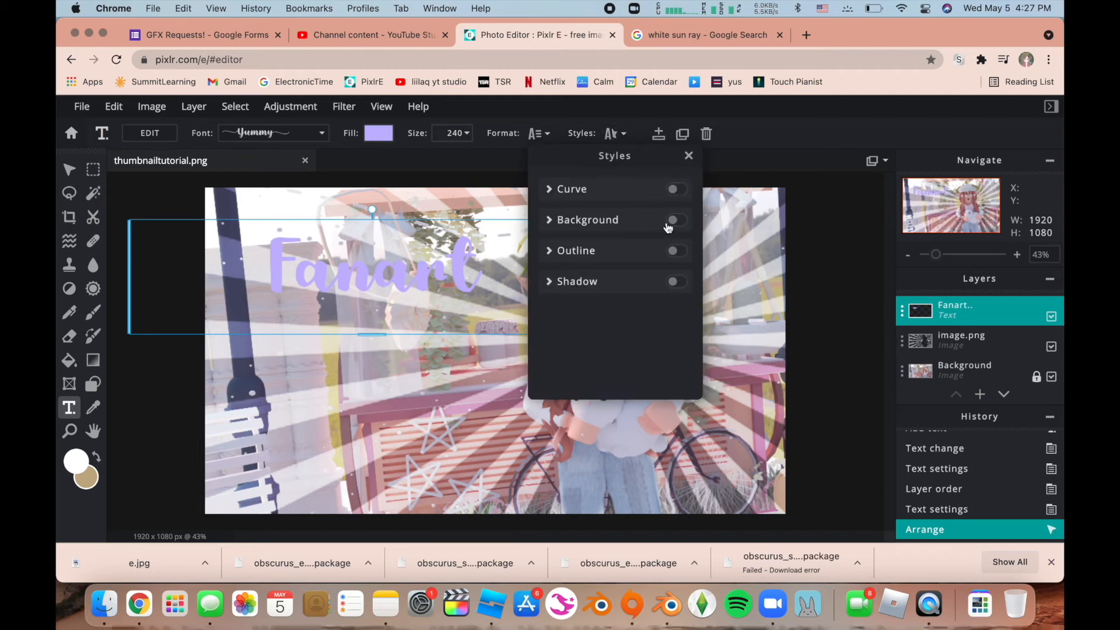
click(676, 252)
click(679, 285)
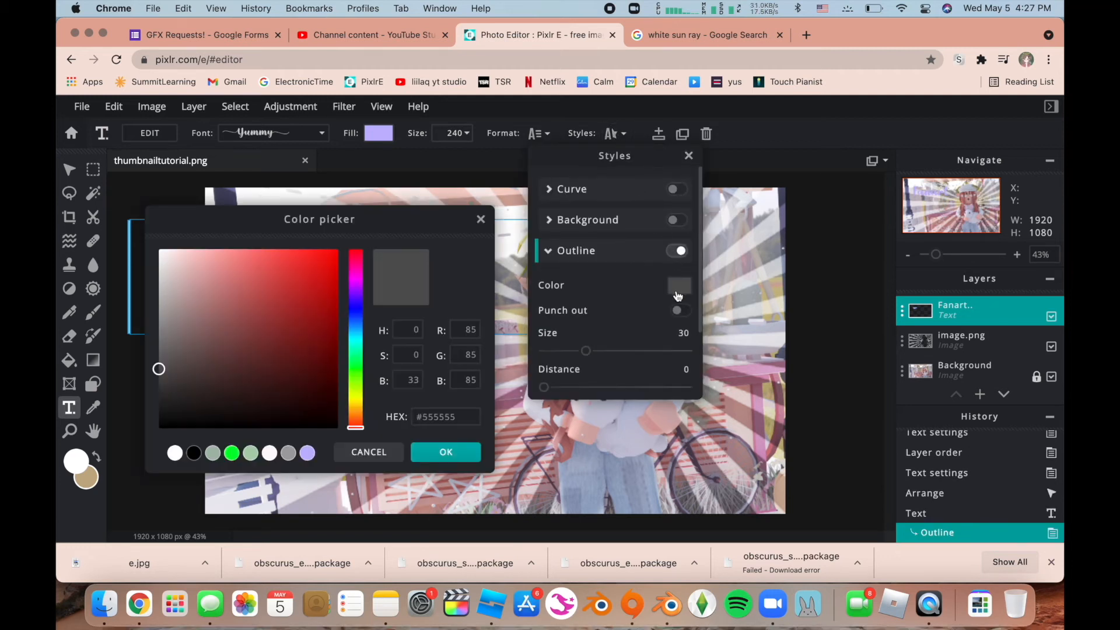
click(447, 453)
click(689, 157)
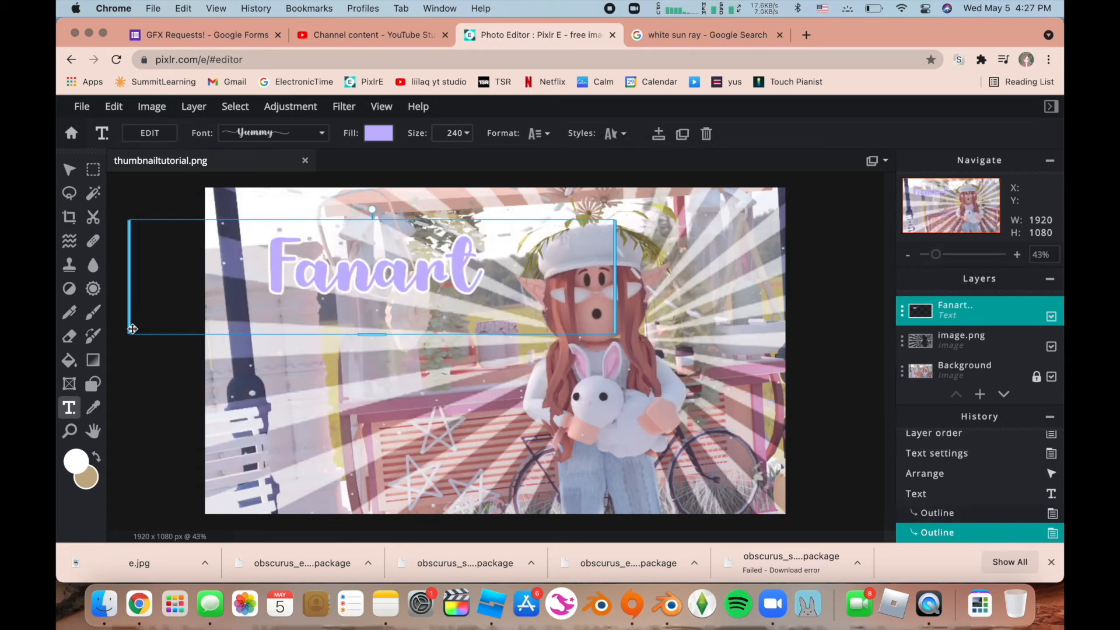
- Set the Fanart text size to 200 and move the text slightly down and toward the character
click(467, 133)
drag(412, 157, 400, 166)
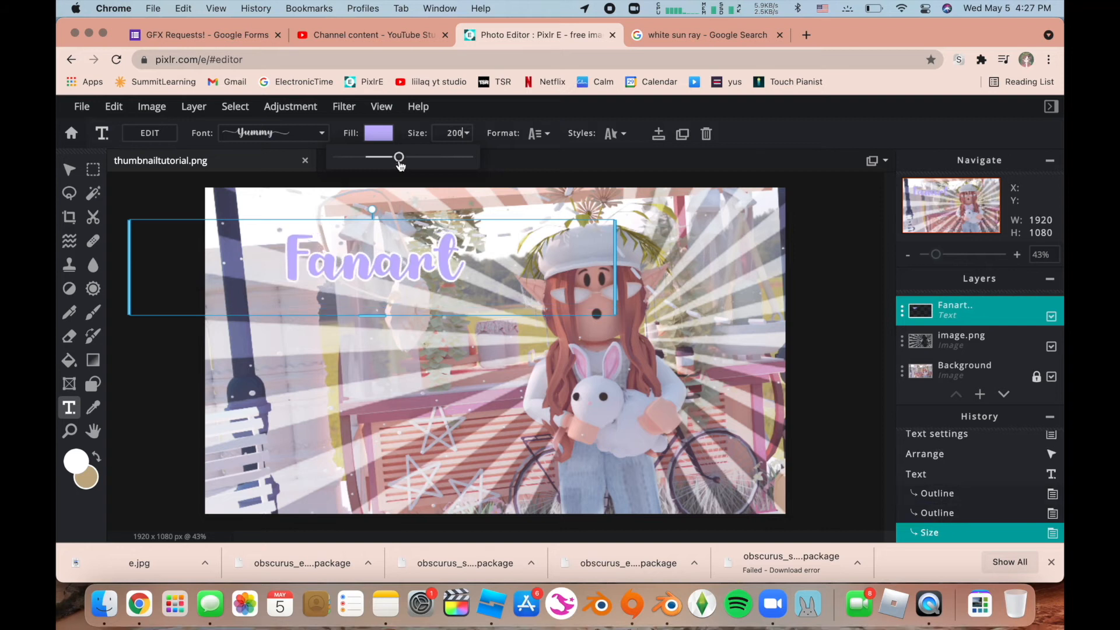
click(69, 169)
drag(339, 250, 367, 270)
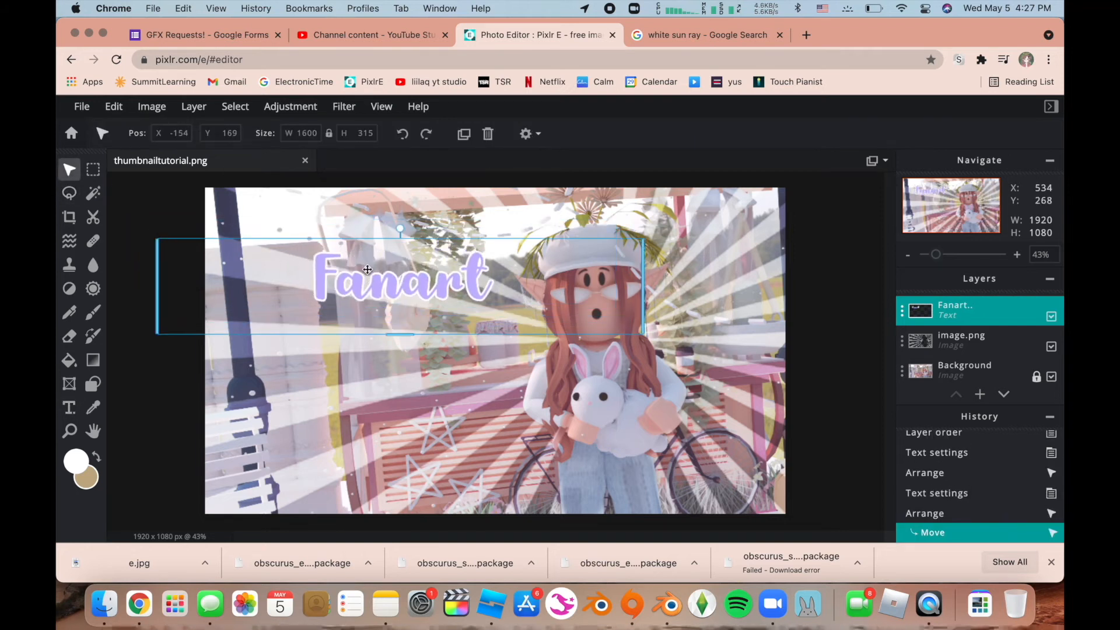
- Add a new text layer to the thumbnail and set its font to BEBASNEUE
click(69, 407)
click(368, 356)
click(384, 356)
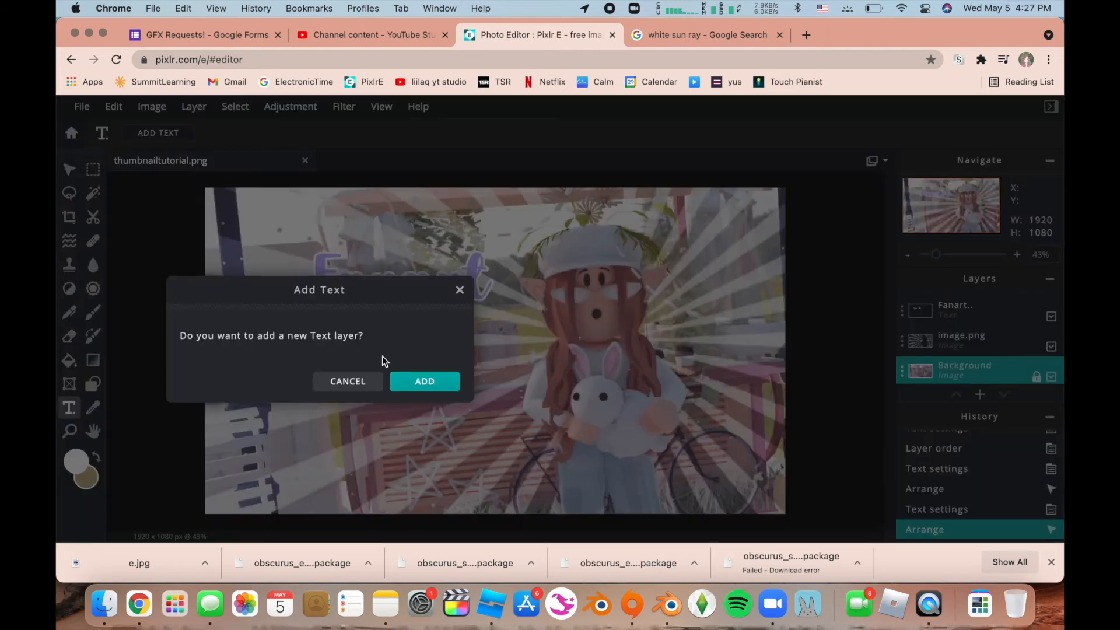
click(422, 383)
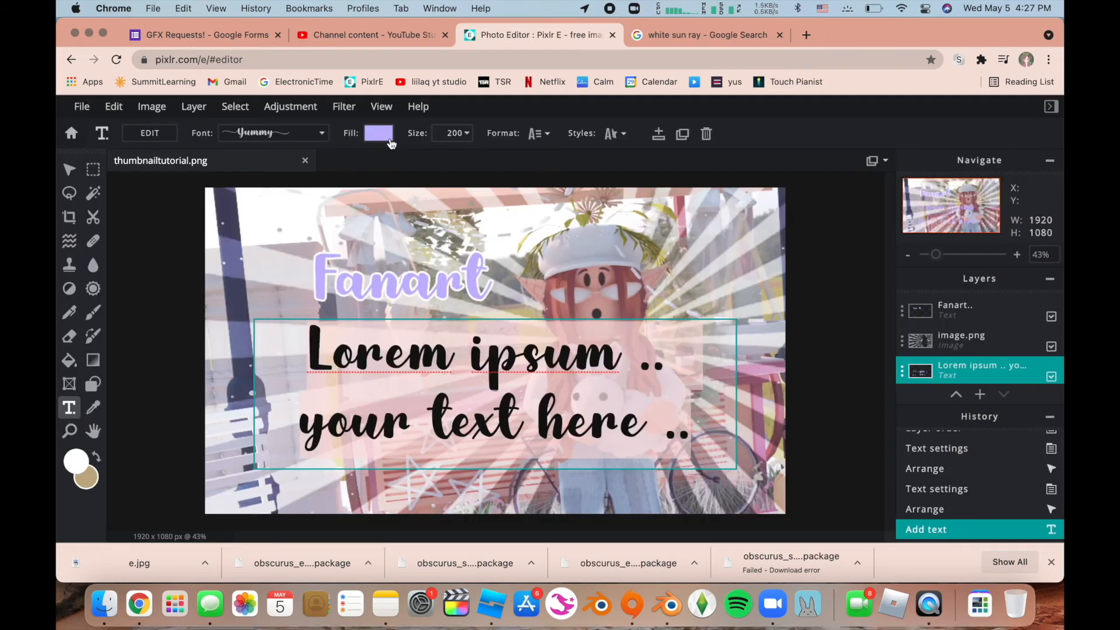
click(315, 134)
text(e)
key(BackSpace)
text(bebas)
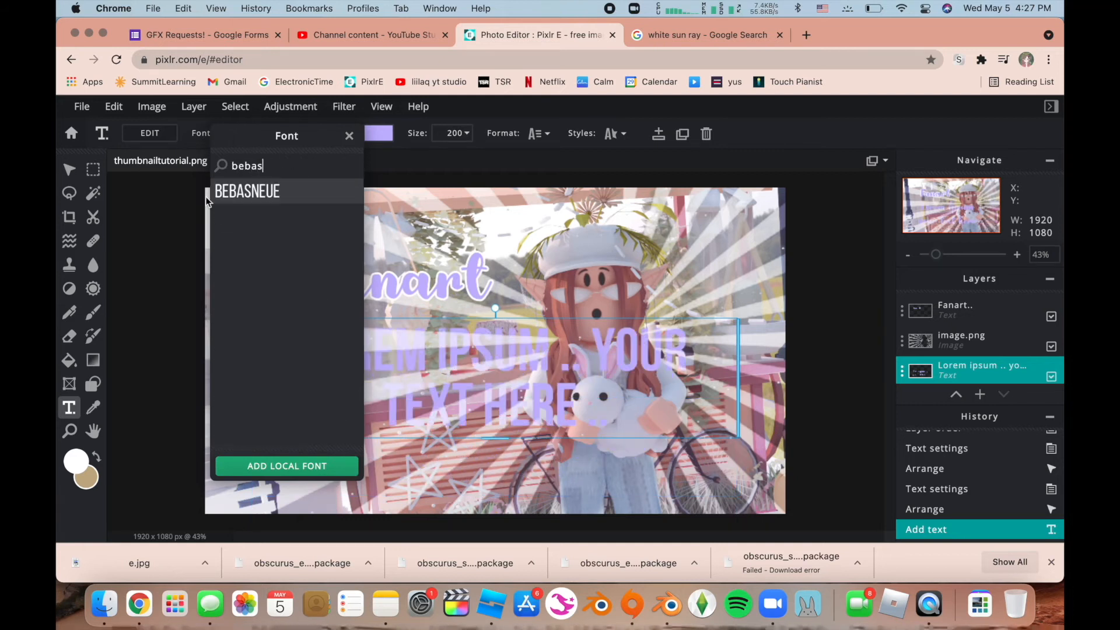
click(259, 197)
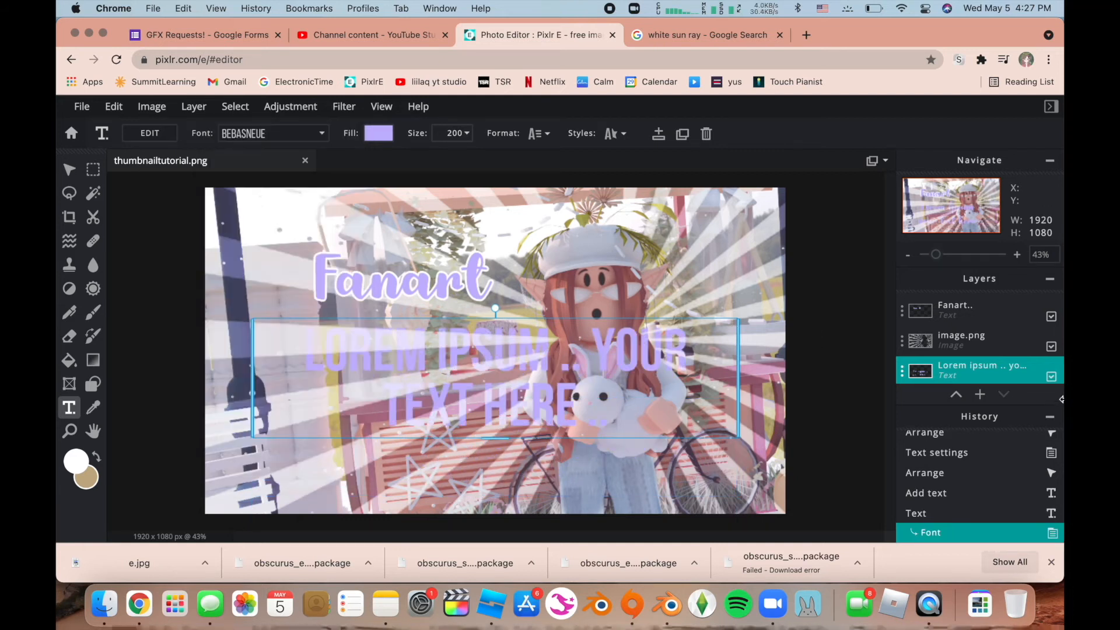
- Move the placeholder text layer above image.png and set its fill to white #FFFFFF
drag(936, 370, 942, 340)
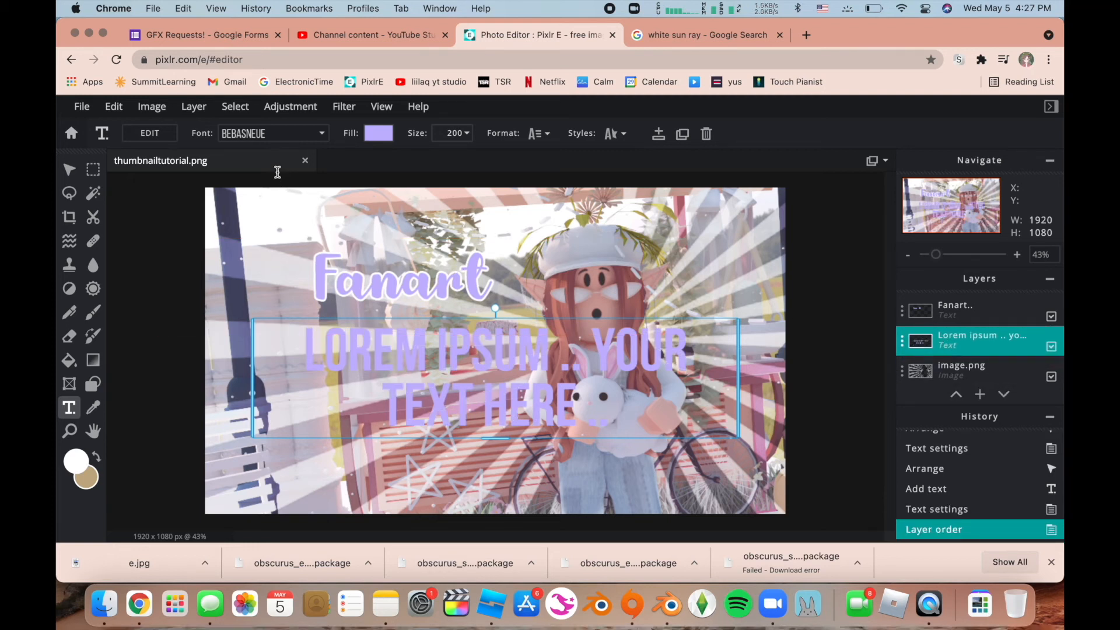
click(379, 135)
drag(324, 214, 268, 205)
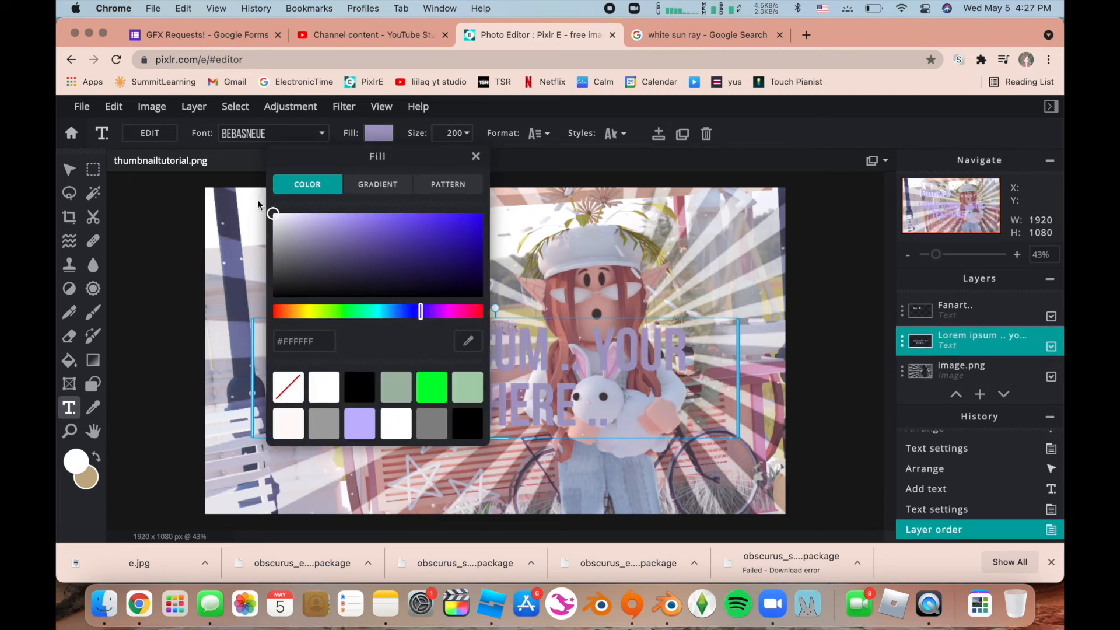
click(475, 156)
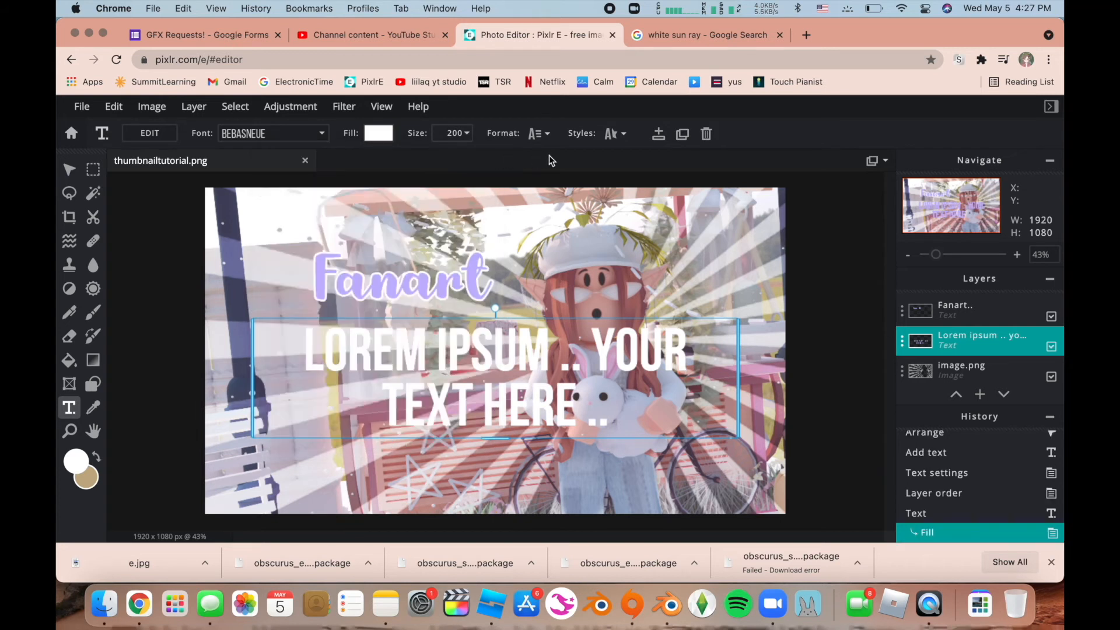
- Turn on an outline for the white placeholder text and set it to the saved lavender swatch
click(615, 133)
click(675, 254)
click(680, 286)
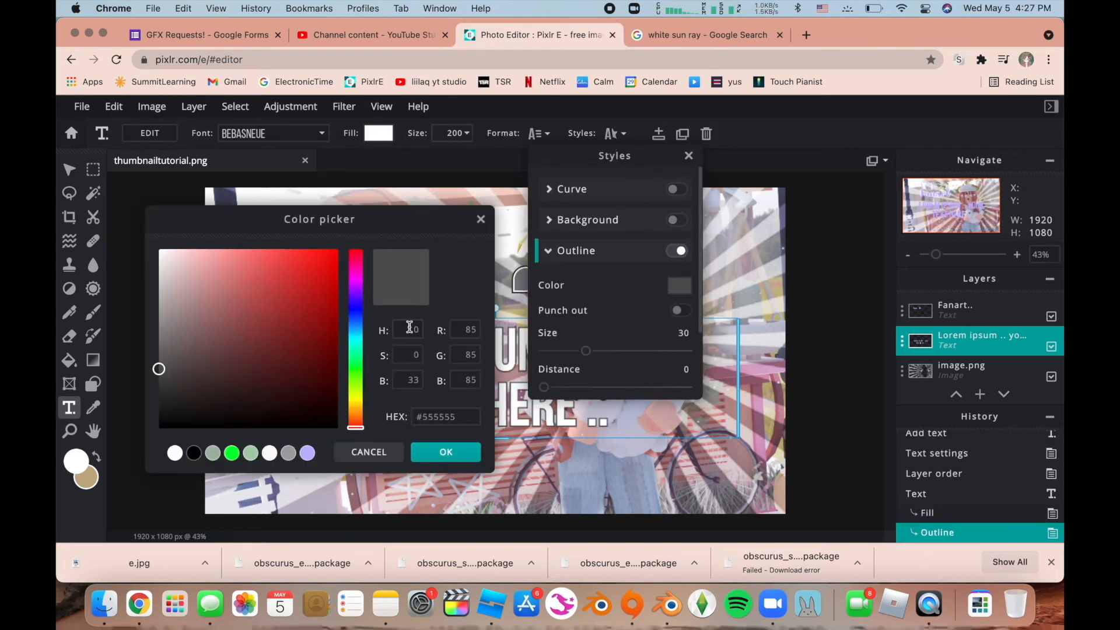
click(307, 452)
click(445, 453)
- Replace the placeholder text with "WINNERS" and move it directly beneath the Fanart text
click(426, 358)
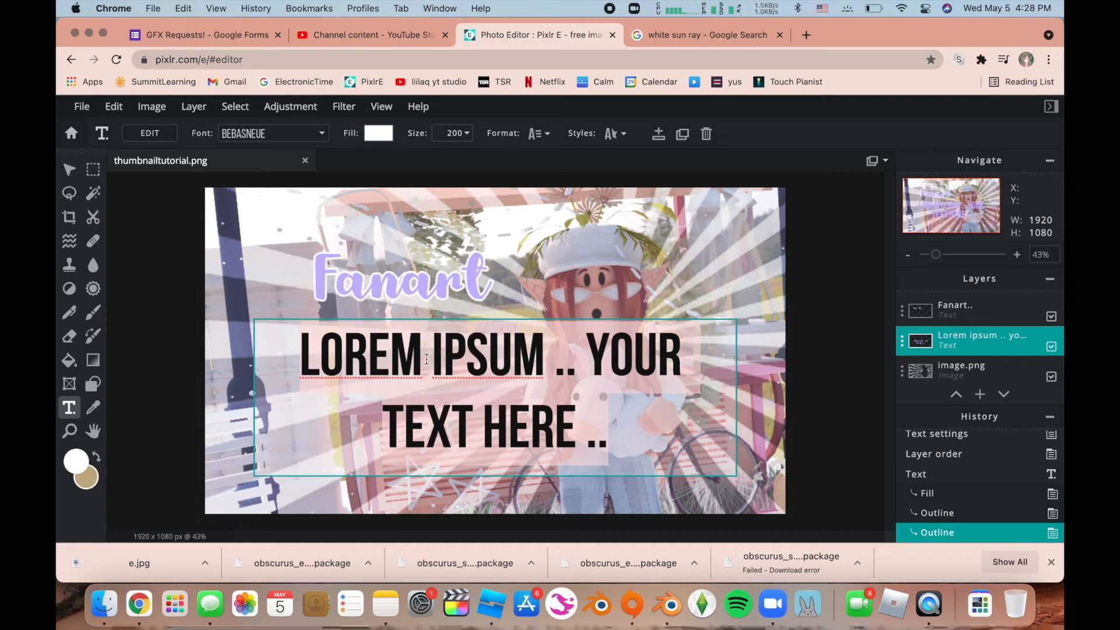
key(ctrl+a)
text(WINNERS)
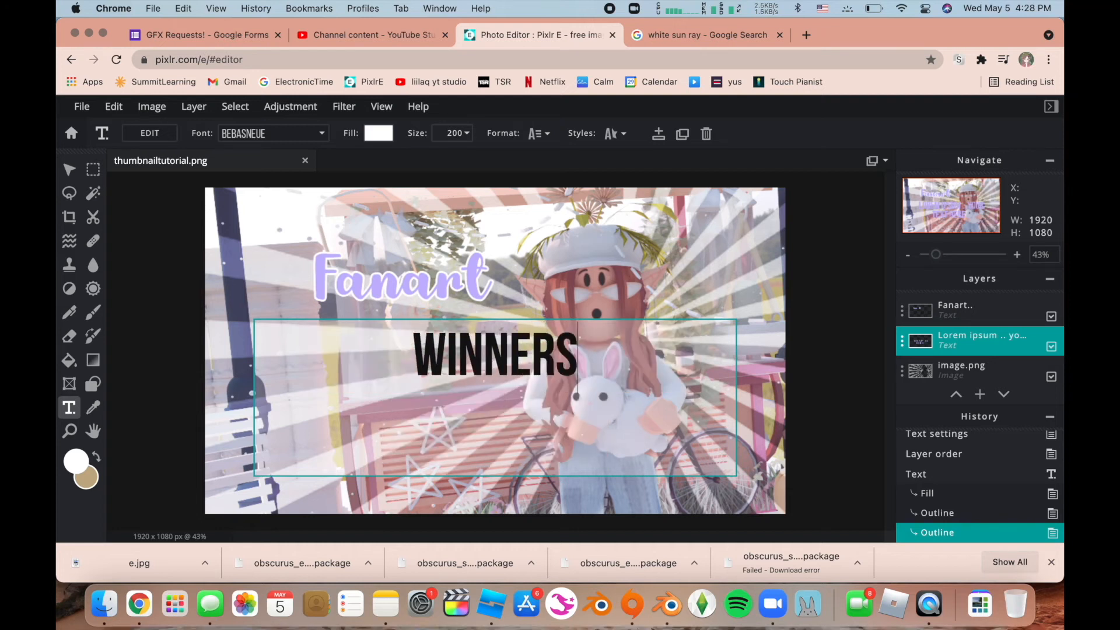
click(70, 168)
drag(538, 353, 447, 322)
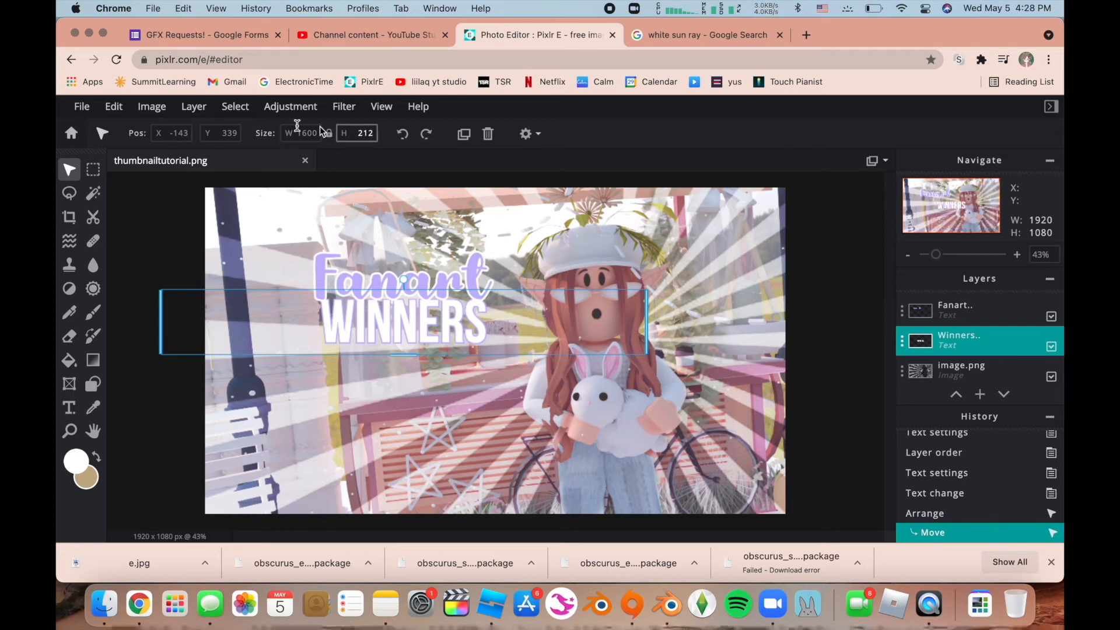
- Set the WINNERS text size to 330 and reposition it centred under the Fanart text
click(70, 407)
click(466, 134)
drag(398, 158, 411, 158)
click(446, 325)
drag(433, 362, 429, 351)
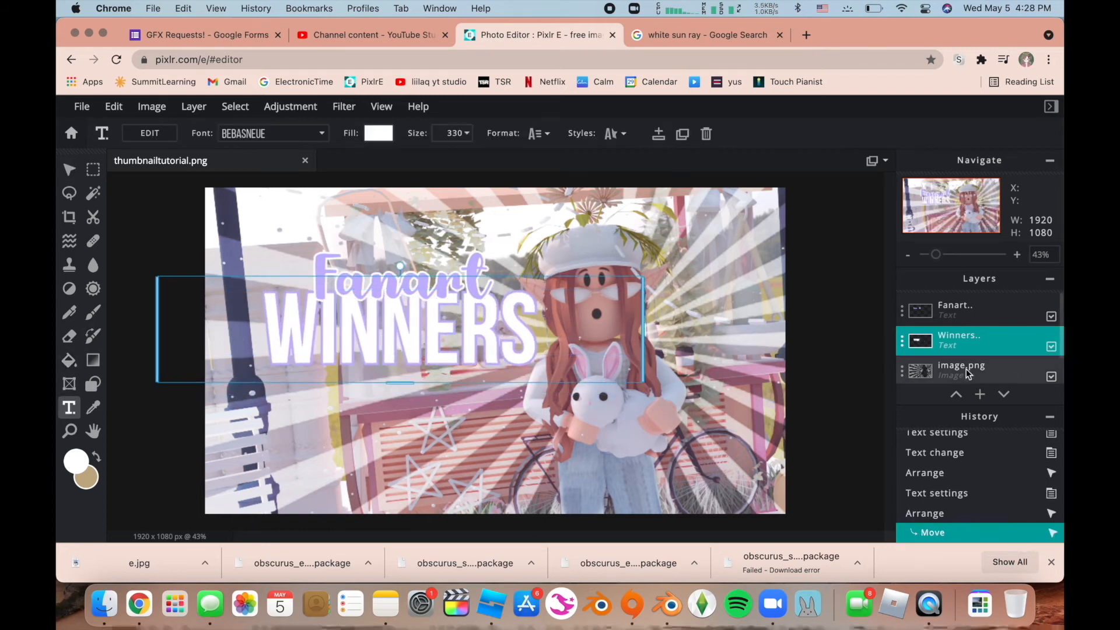
- Duplicate the Fanart text, move the copy below WINNERS and change its content to "and announcement"
click(950, 314)
click(950, 314)
click(857, 518)
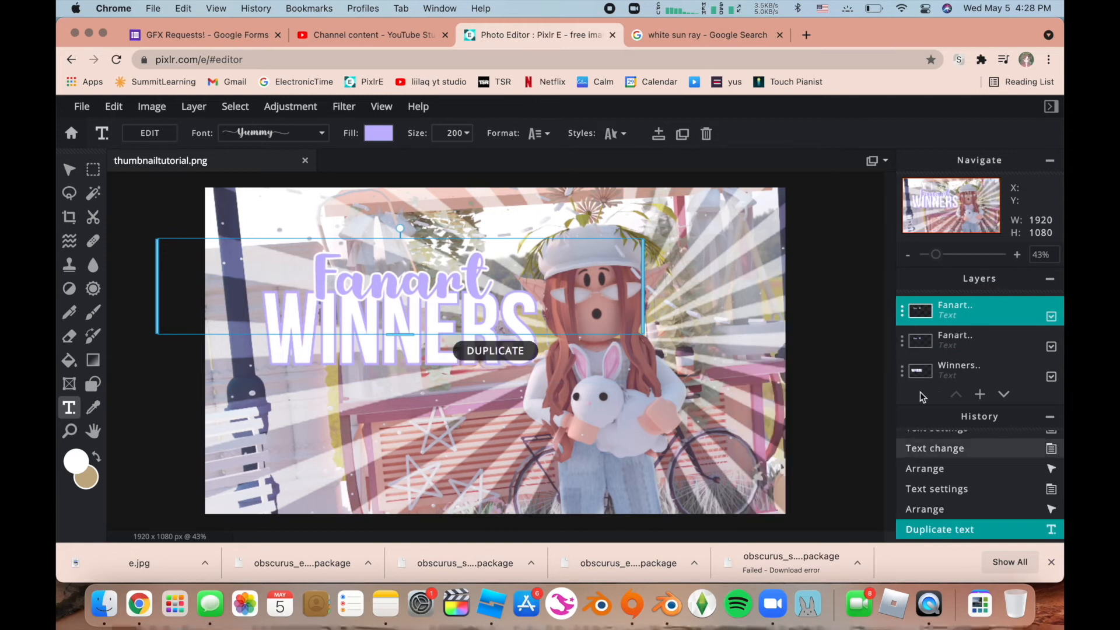
drag(510, 318, 507, 411)
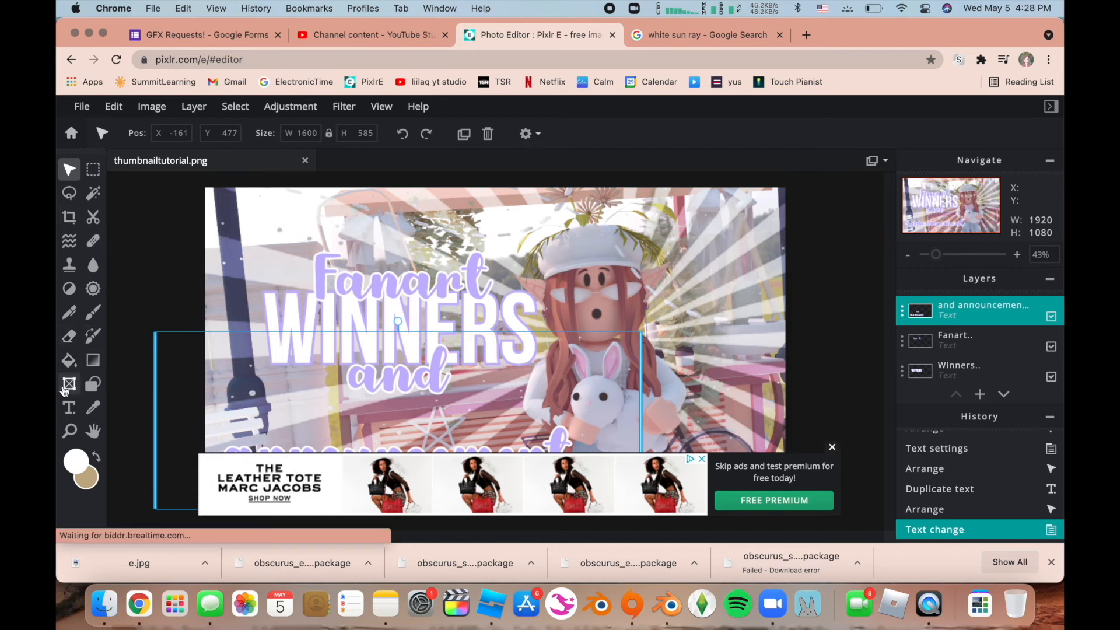
- Set the "and announcement" text size to 150 and move it onto the lower edge of WINNERS
click(69, 407)
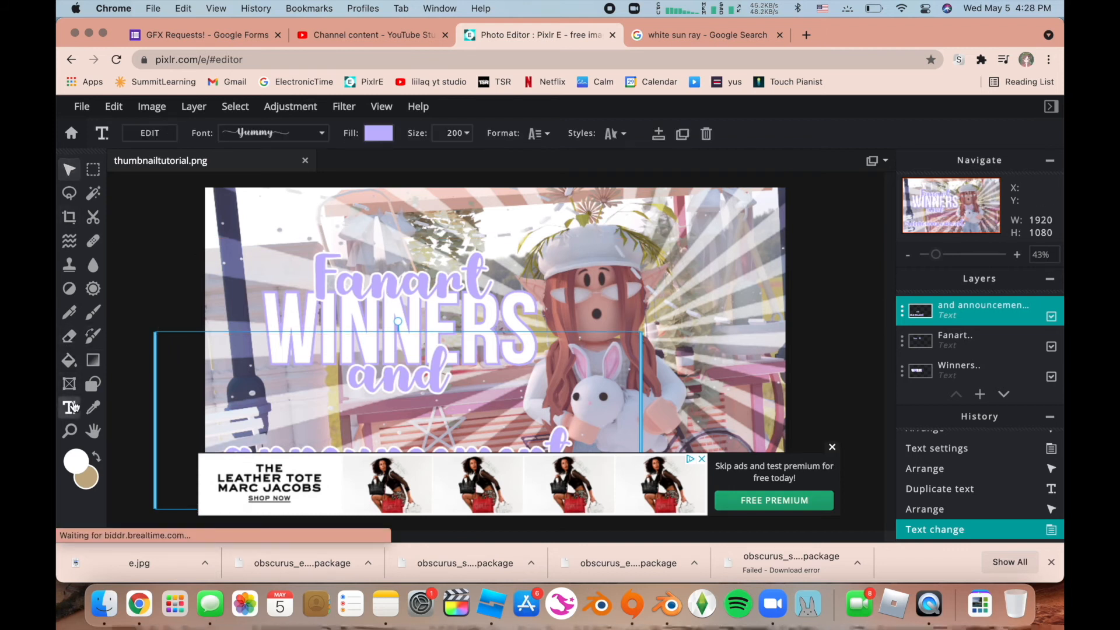
click(832, 448)
click(466, 133)
mouse_move(385, 157)
mouse_down()
mouse_move(375, 155)
mouse_move(405, 156)
mouse_move(395, 157)
mouse_up()
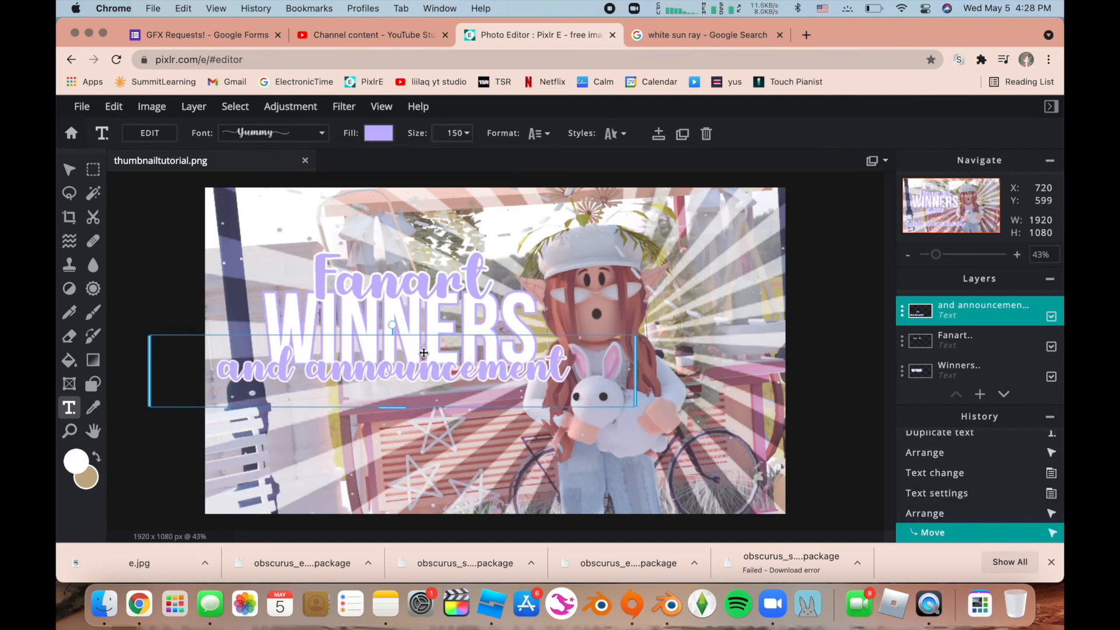
- Move the Winners layer above the Fanart layer and deselect it
click(956, 340)
drag(956, 371, 971, 344)
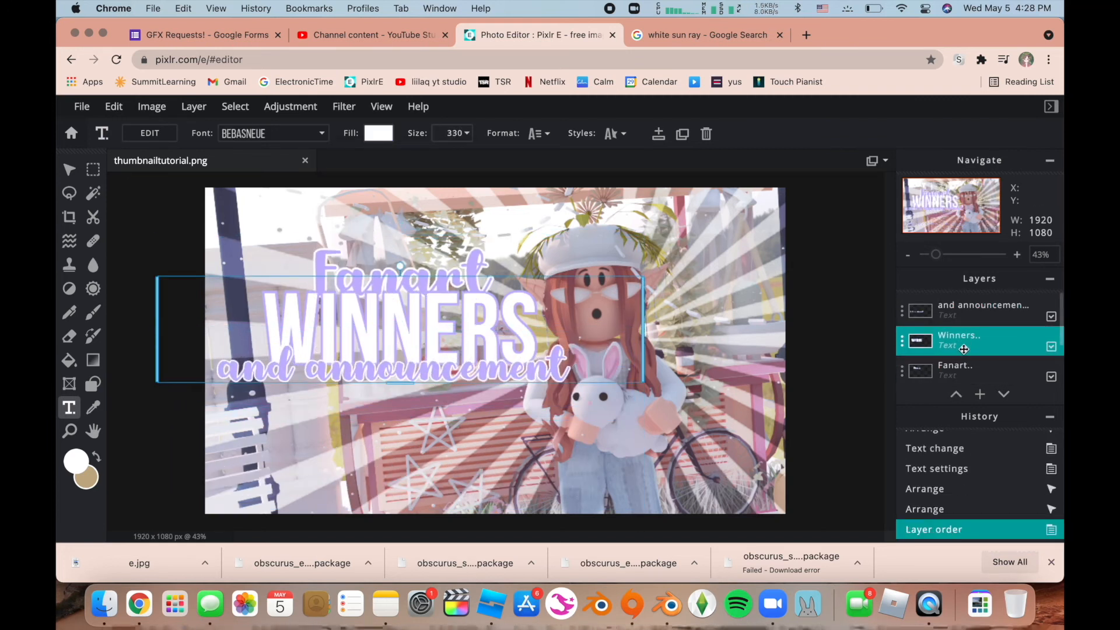
scroll(970, 344, down, 1)
scroll(970, 349, up, 1)
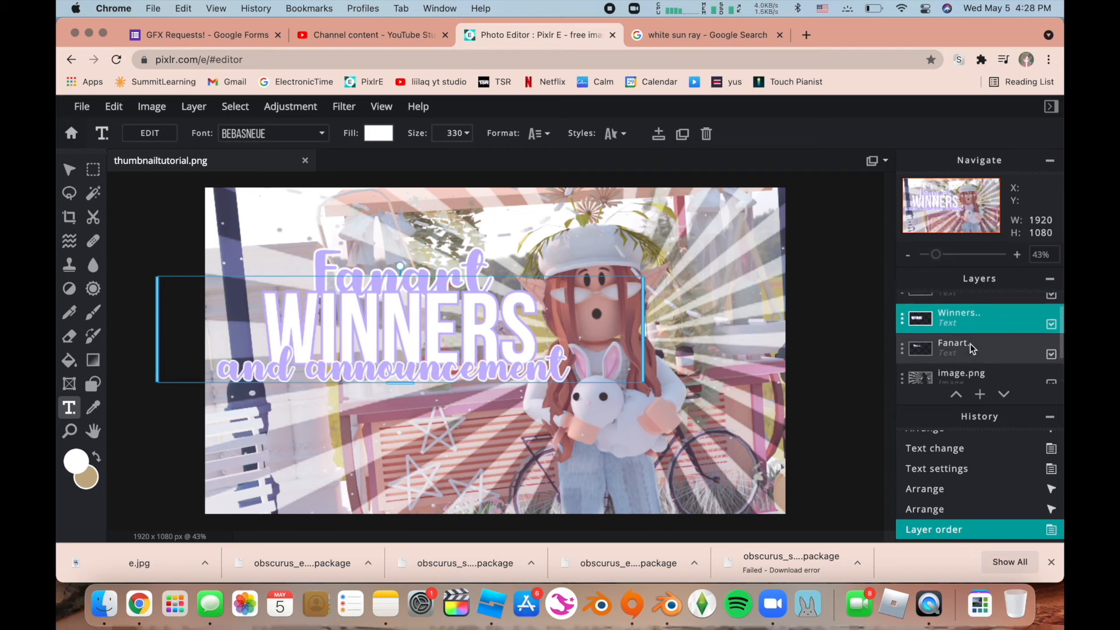
click(118, 201)
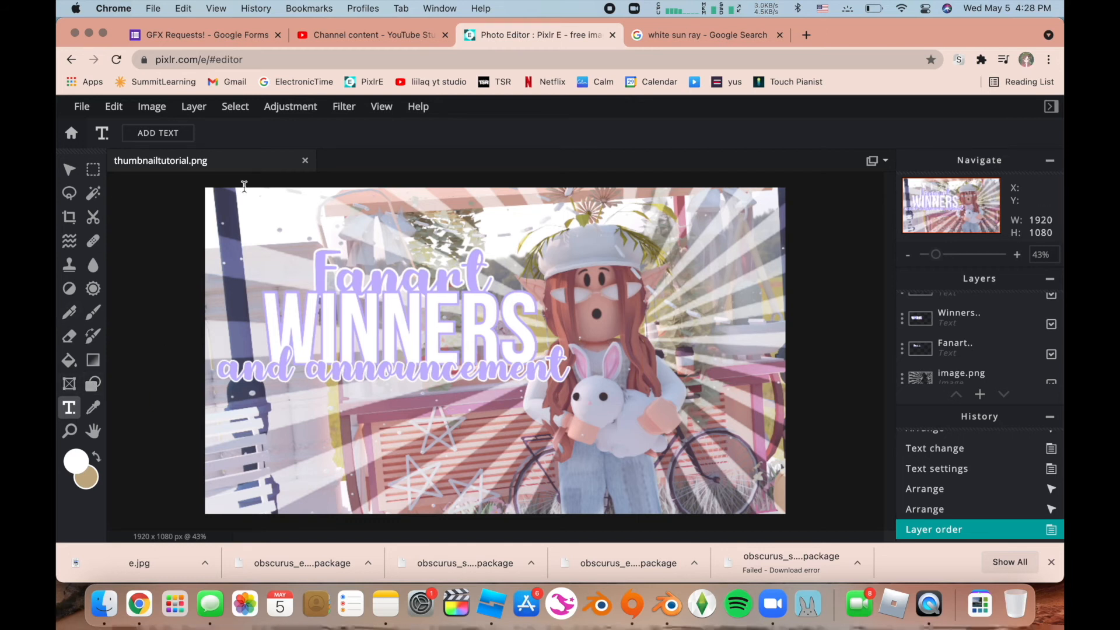
- Add an empty layer and move it to the top of the layer stack, above "and announcement"
click(981, 395)
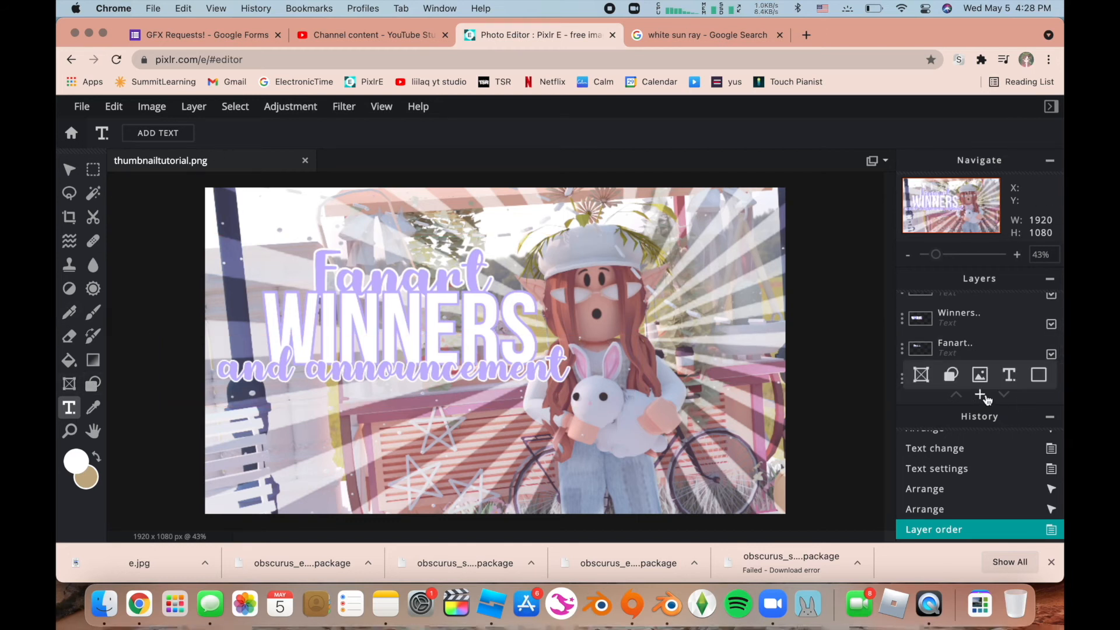
click(1038, 373)
drag(954, 328, 961, 305)
scroll(949, 324, up, 3)
scroll(958, 324, down, 2)
scroll(960, 306, up, 3)
scroll(961, 305, down, 1)
drag(955, 352, 957, 305)
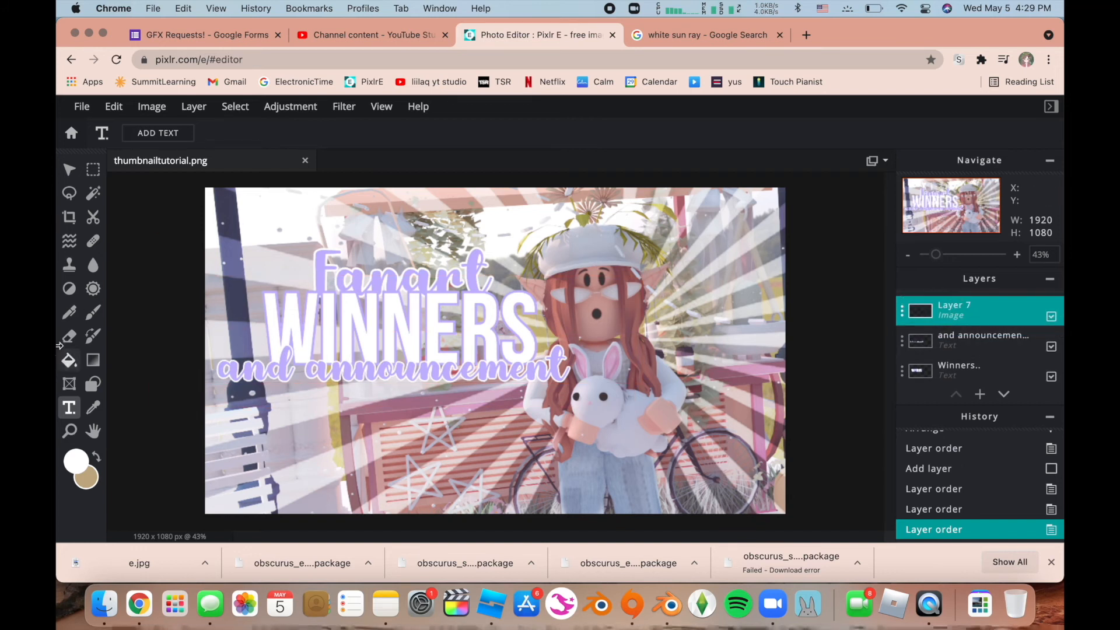
- Draw an unfilled white rectangle frame just inside the image edges with outline 40 and opacity 72%
click(94, 386)
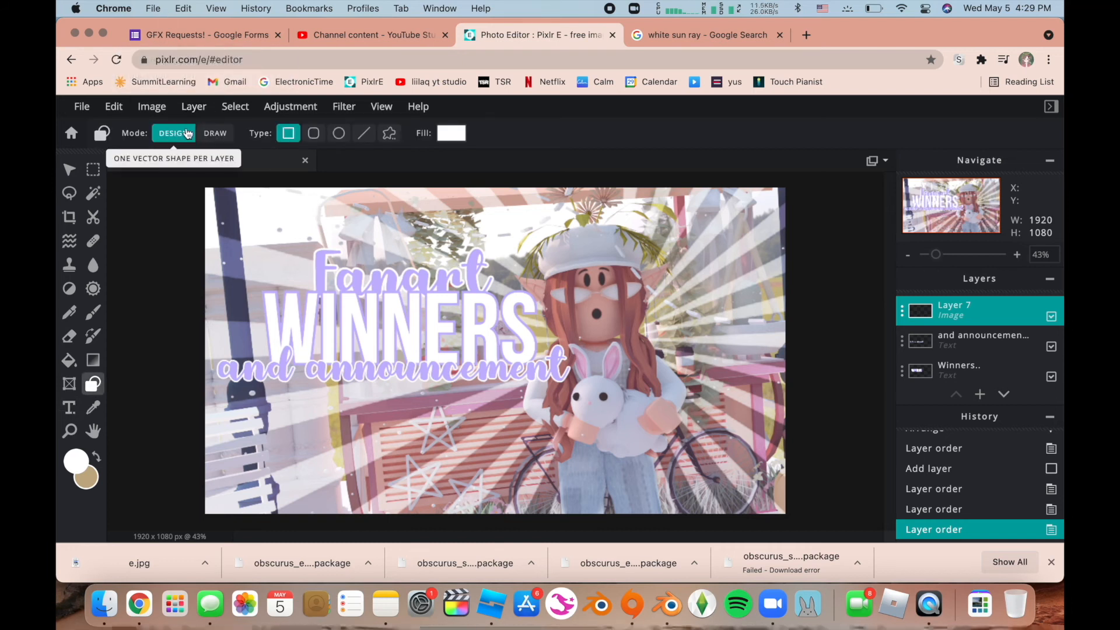
click(215, 135)
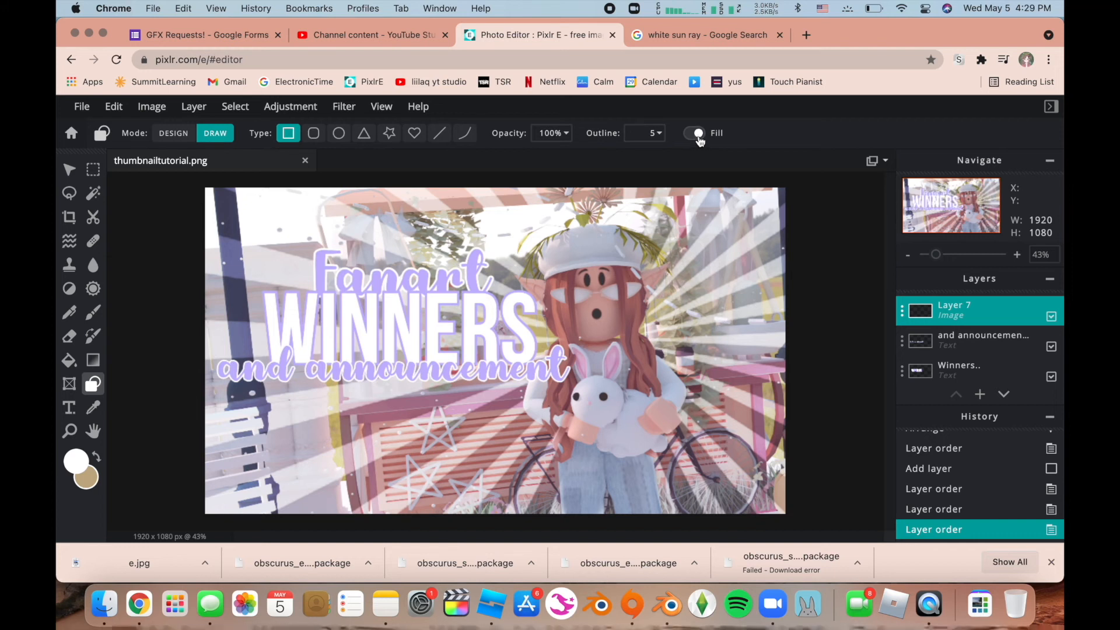
click(659, 136)
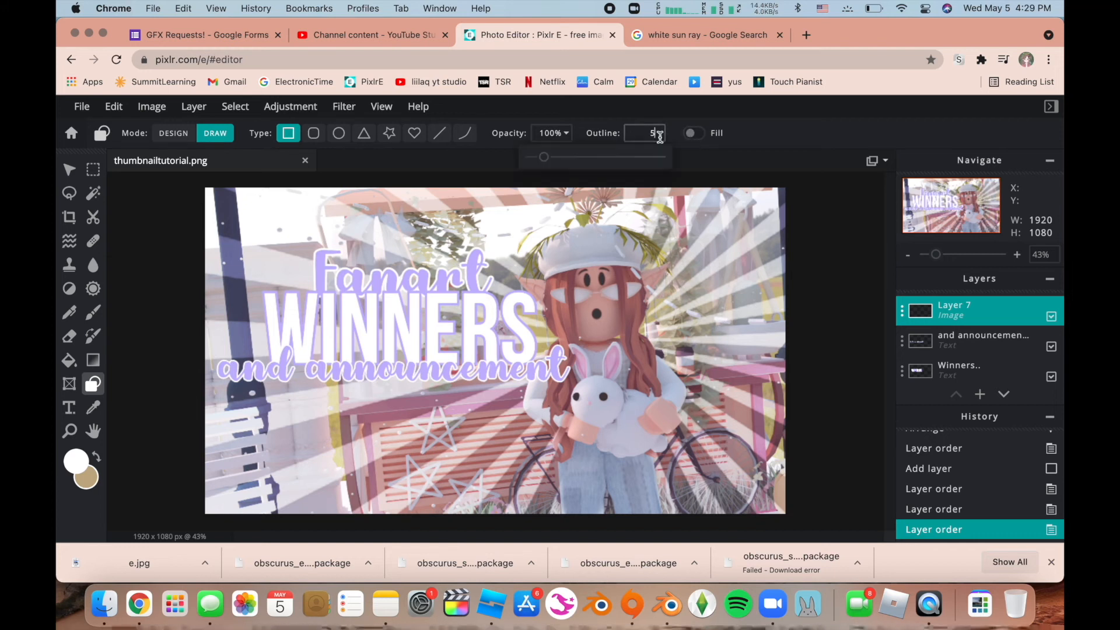
drag(555, 156, 638, 201)
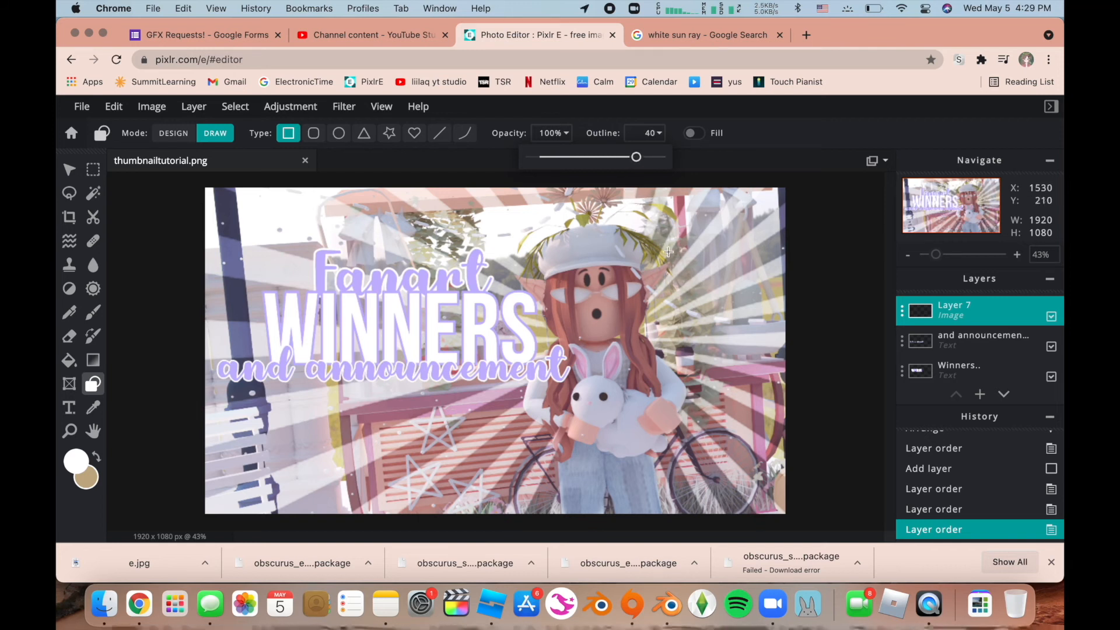
click(547, 134)
mouse_move(558, 162)
mouse_down()
mouse_move(518, 165)
mouse_move(549, 165)
mouse_move(536, 168)
mouse_up()
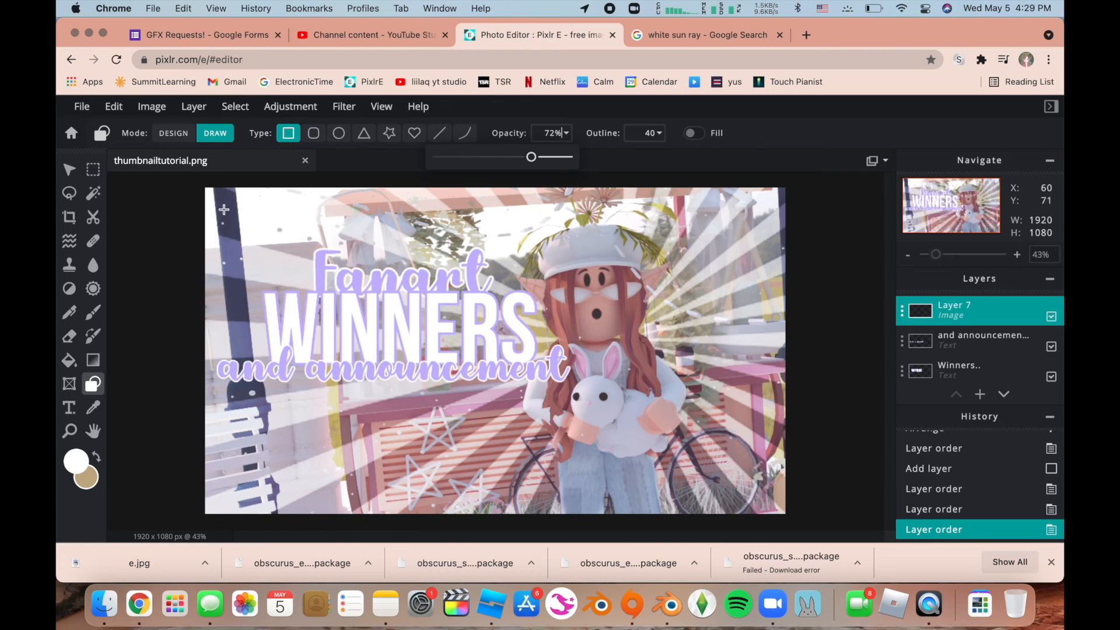
drag(217, 205, 773, 505)
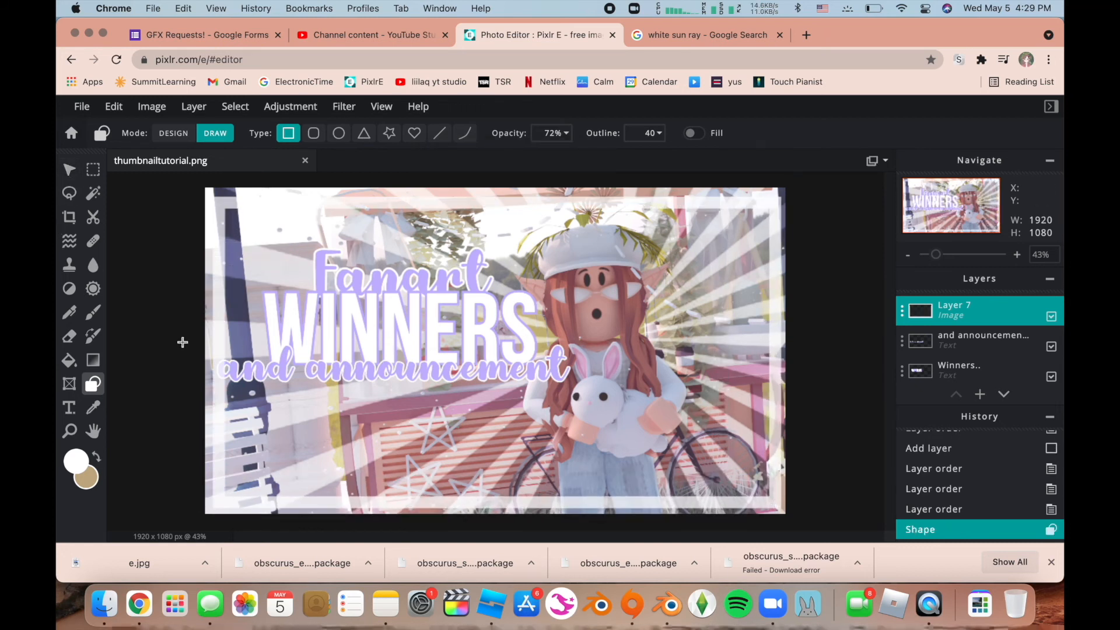
- Centre the white rectangle frame on the canvas at X 20, Y 25
click(69, 170)
click(658, 270)
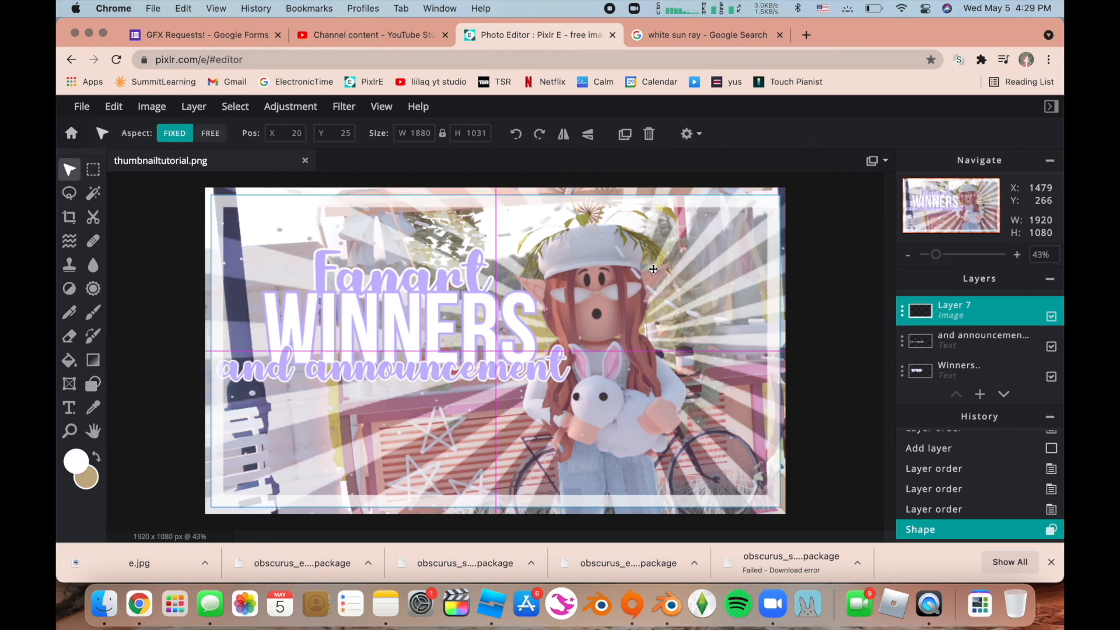
drag(654, 269, 654, 269)
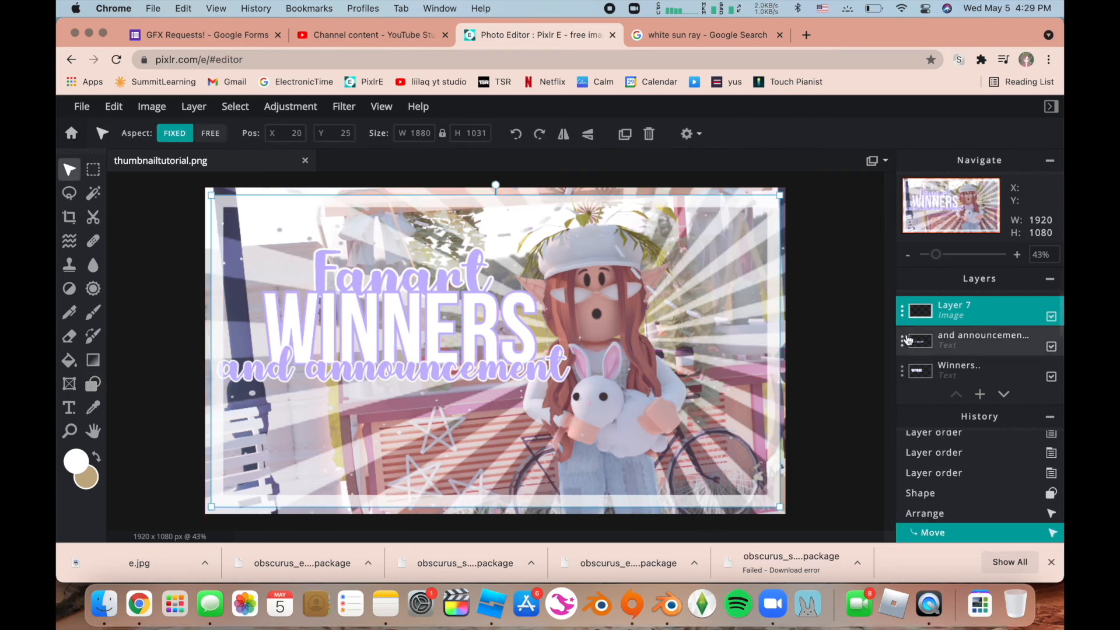
- Set the white frame layer's blend mode to Overlay, reduce its transparency value by about a quarter, and deselect the frame
double_click(965, 318)
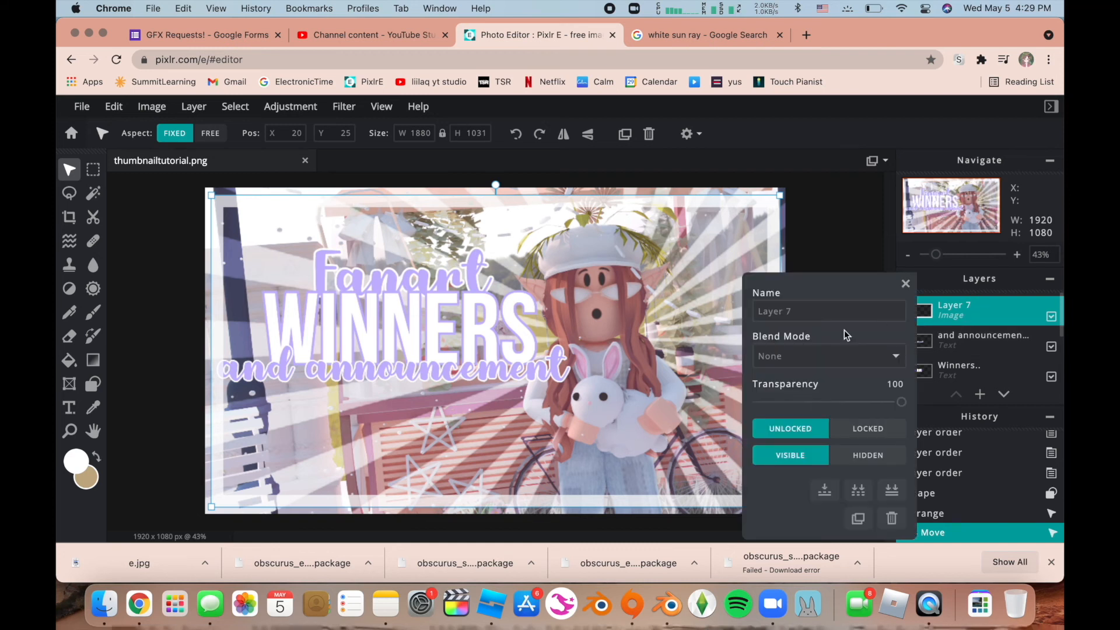
click(806, 359)
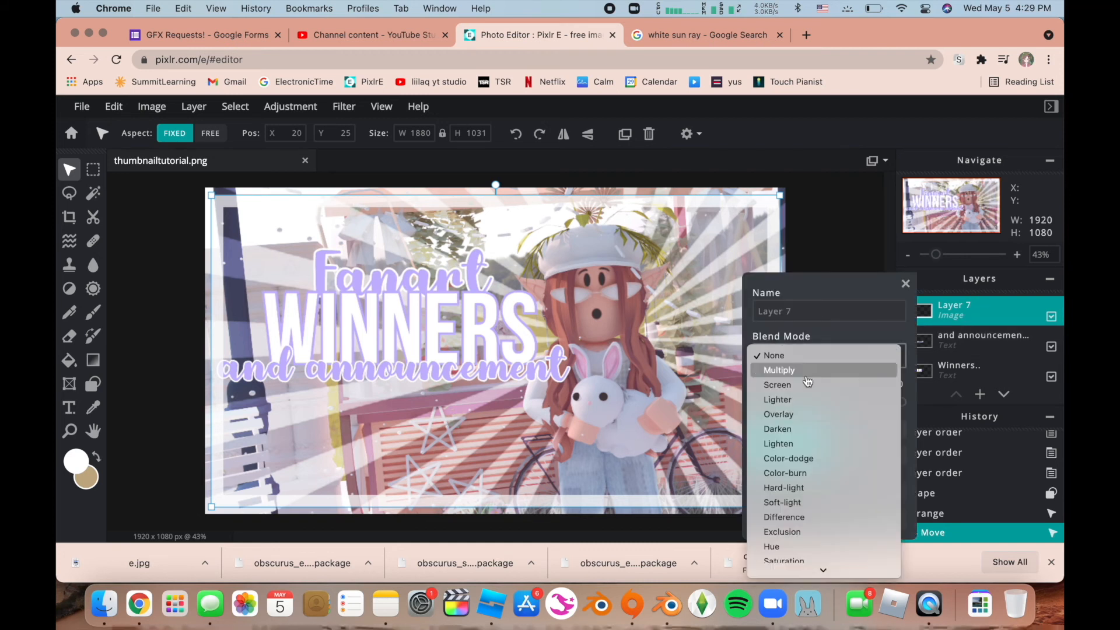
click(789, 413)
drag(900, 403, 863, 402)
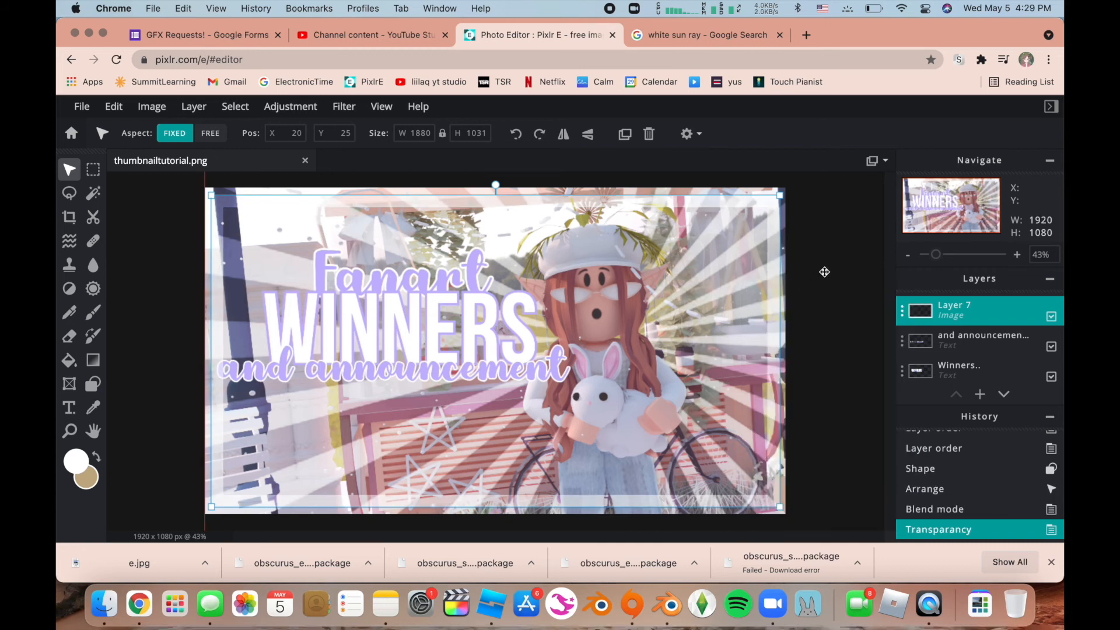
click(825, 270)
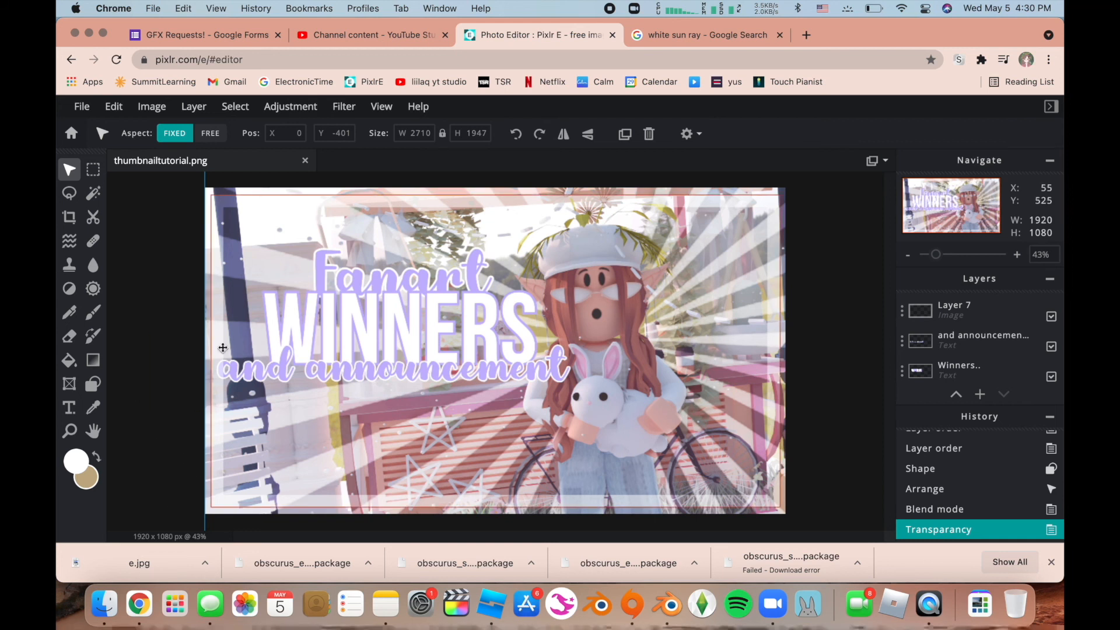
- Save and download the finished thumbnail as a JPG named thumbnailtutorialdone
click(81, 108)
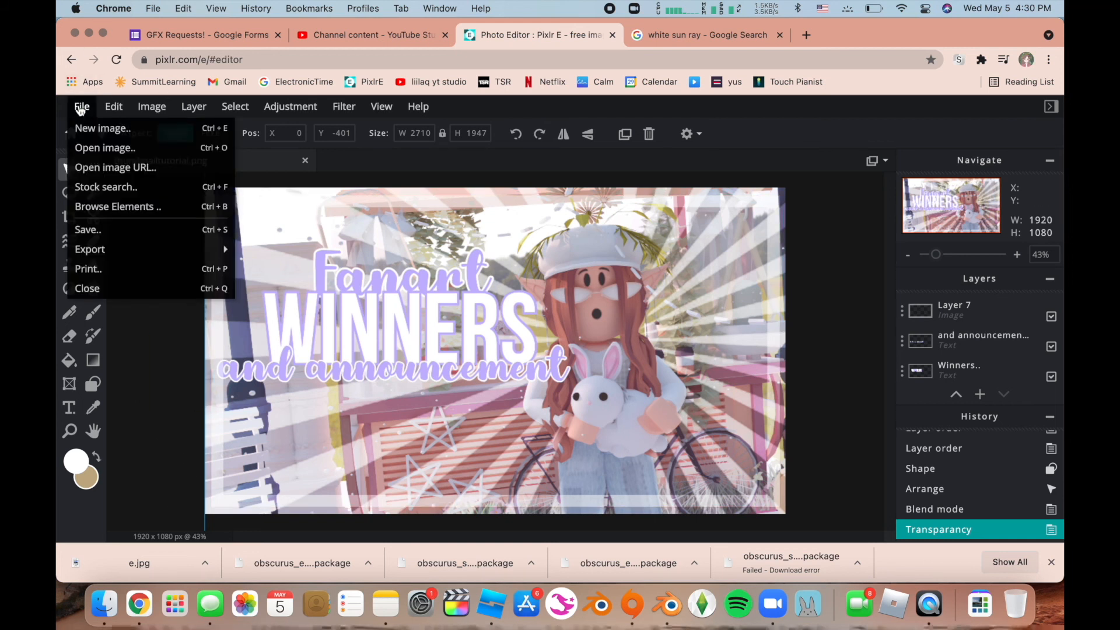
click(90, 229)
click(432, 279)
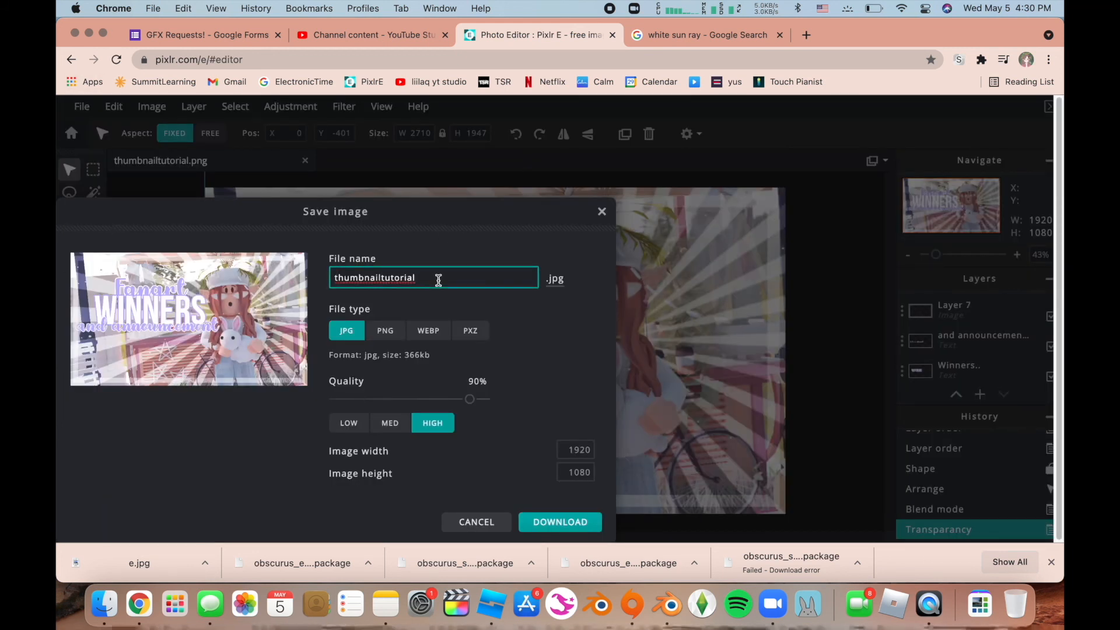
text(done)
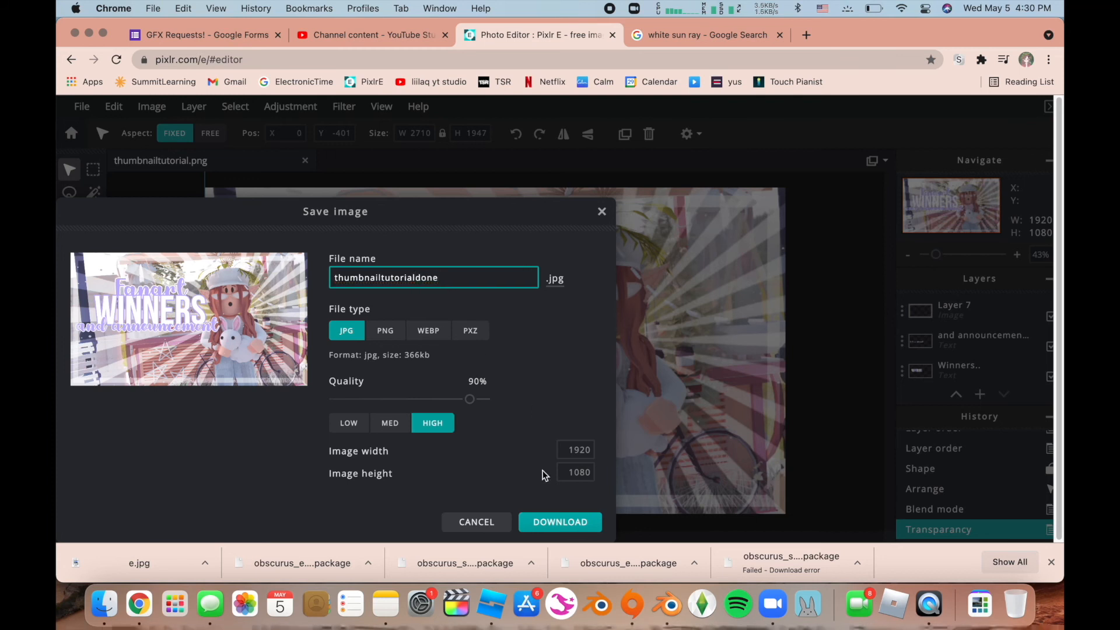
click(544, 523)
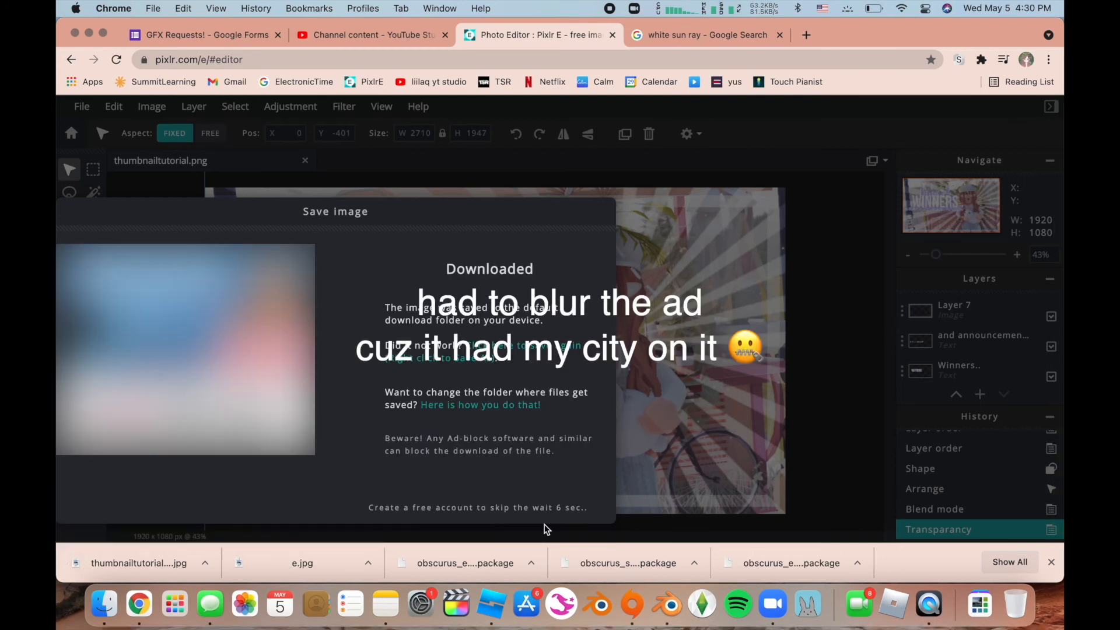
- Switch to YouTube Studio and open the details of the "Fanart WINNERS and SUPER Important Announcement" video for editing
click(418, 36)
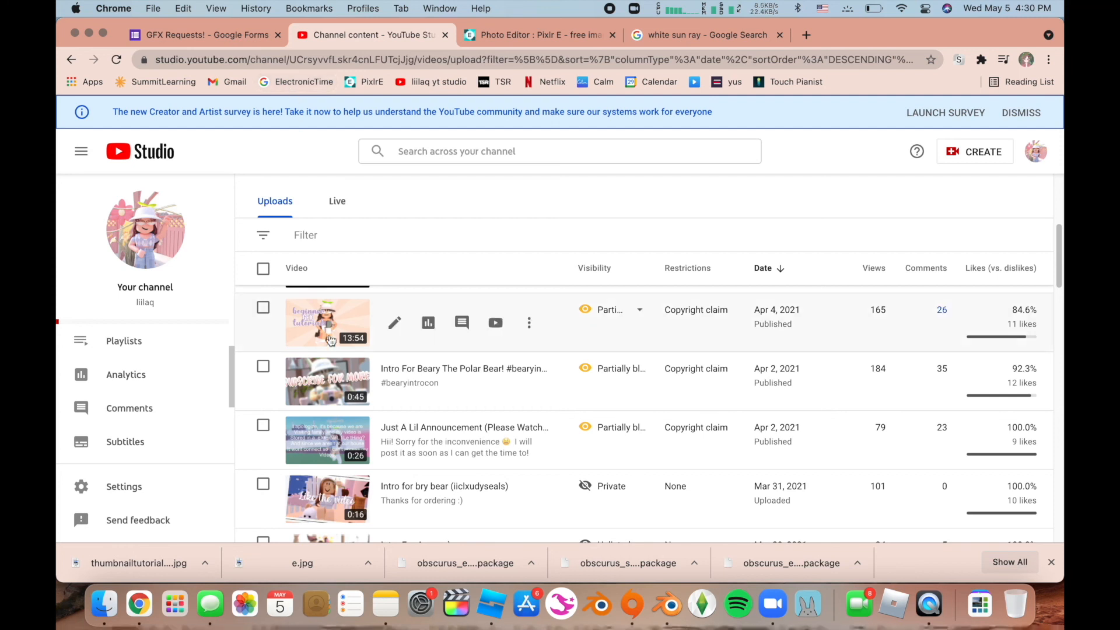
scroll(330, 338, up, 5)
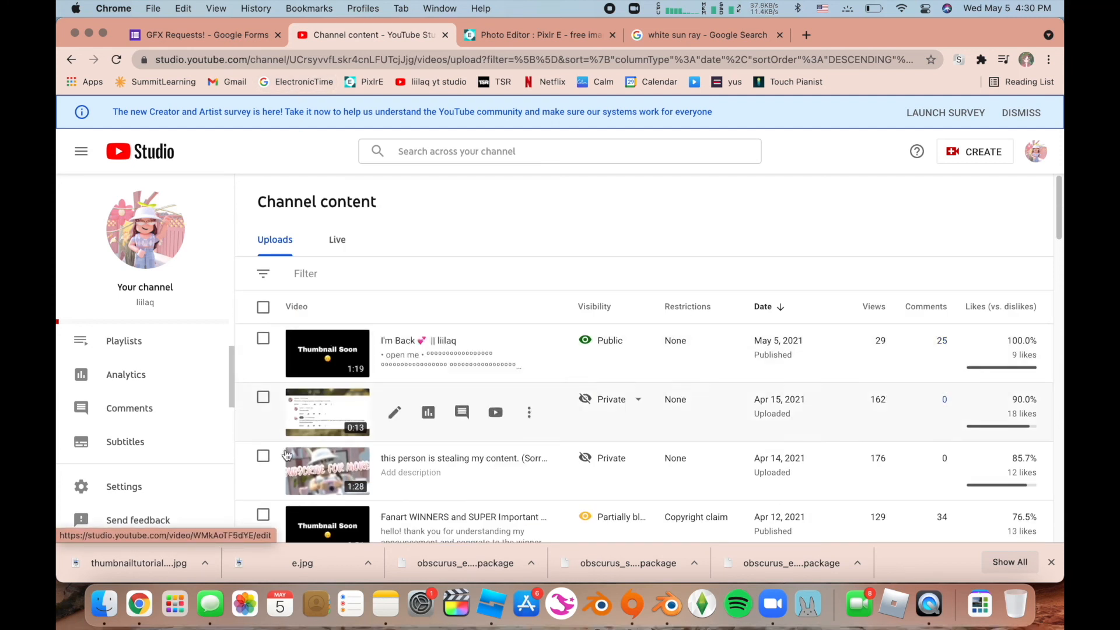
scroll(353, 450, down, 2)
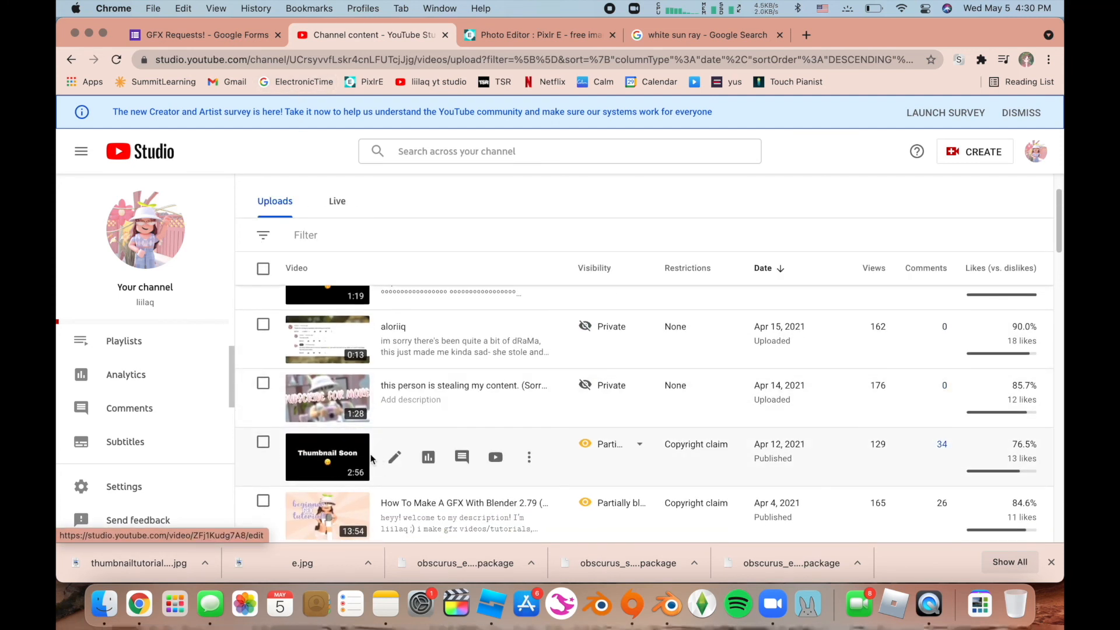
scroll(369, 474, down, 2)
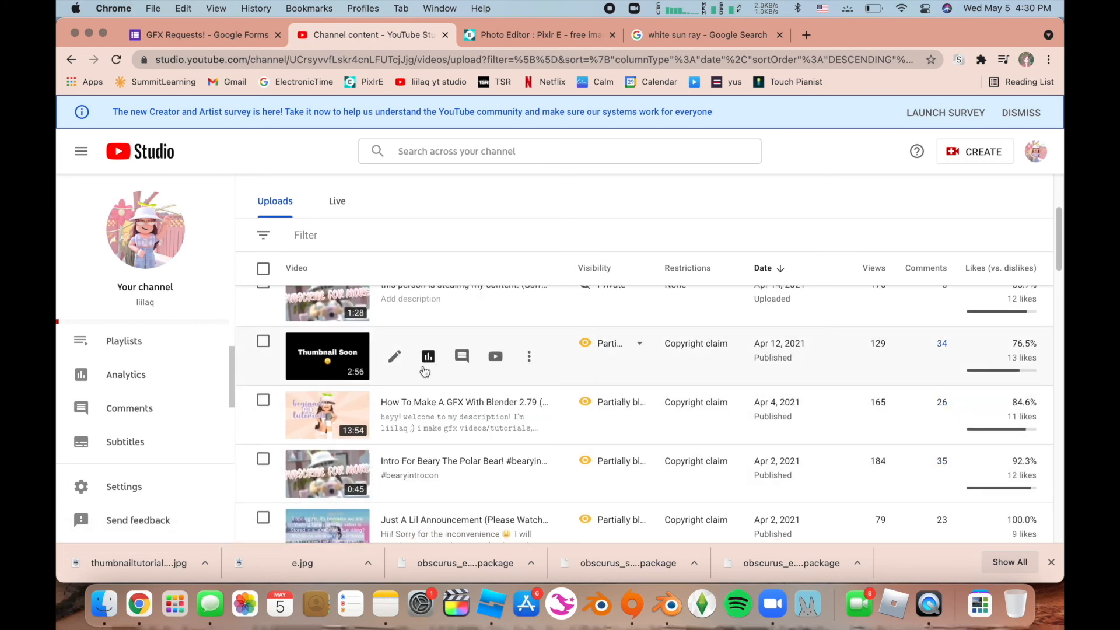
click(395, 359)
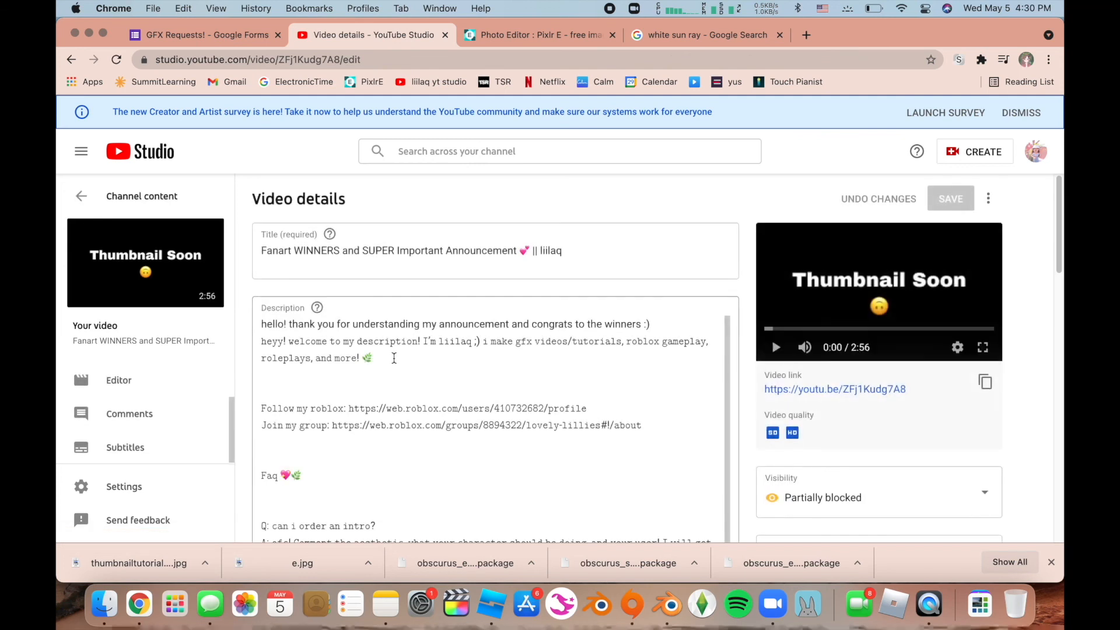
- Replace the video's "Thumbnail Soon" placeholder thumbnail with the downloaded thumbnailtutorialdone image
scroll(907, 401, down, 10)
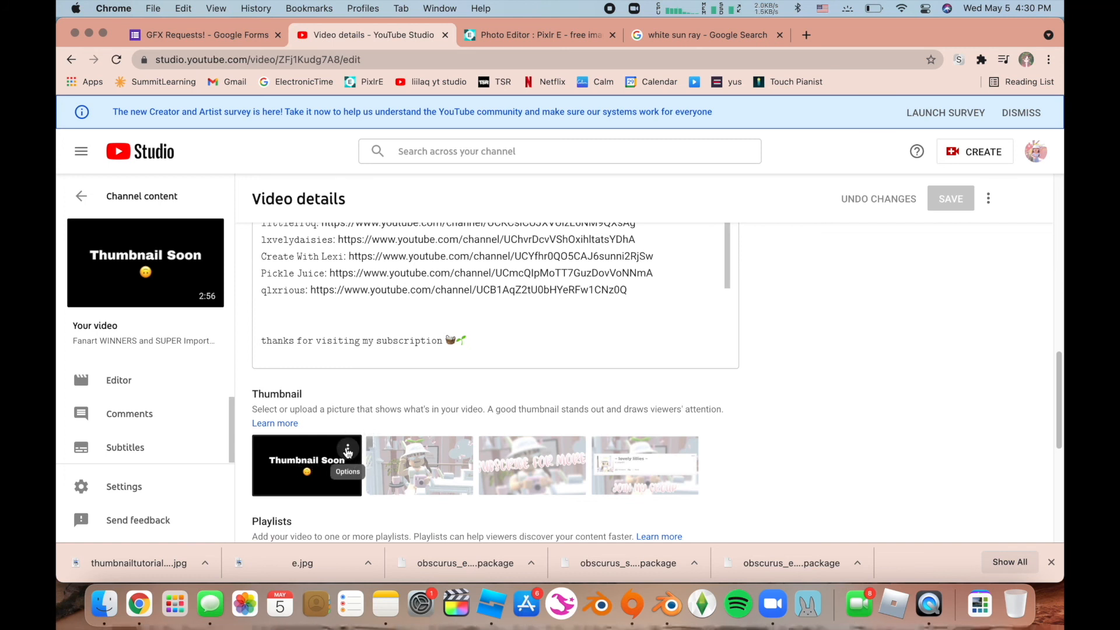
click(348, 452)
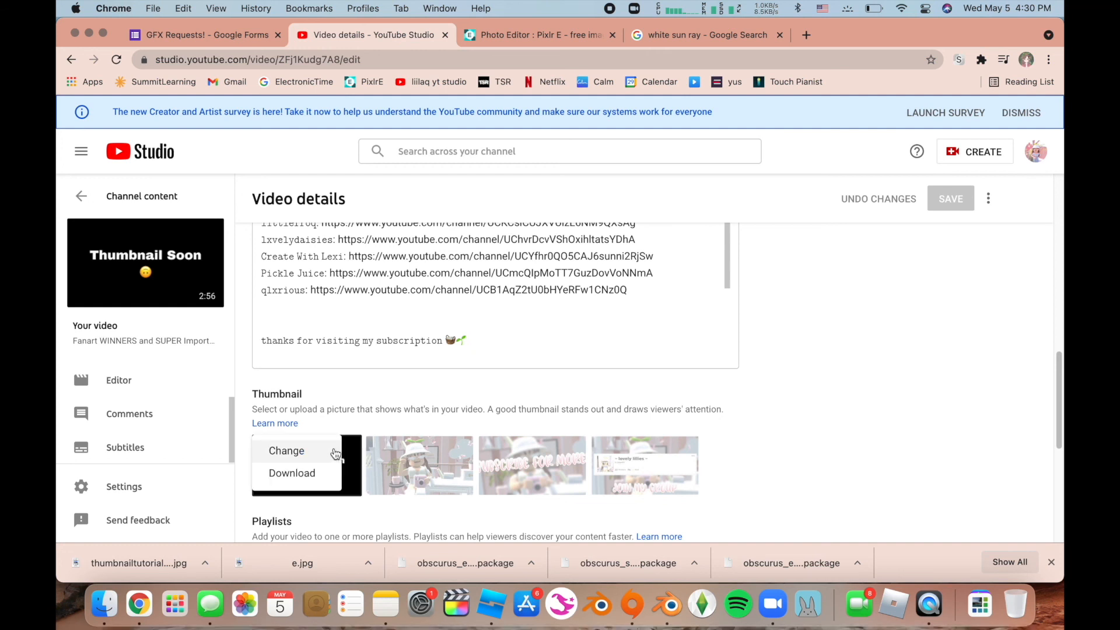
click(375, 426)
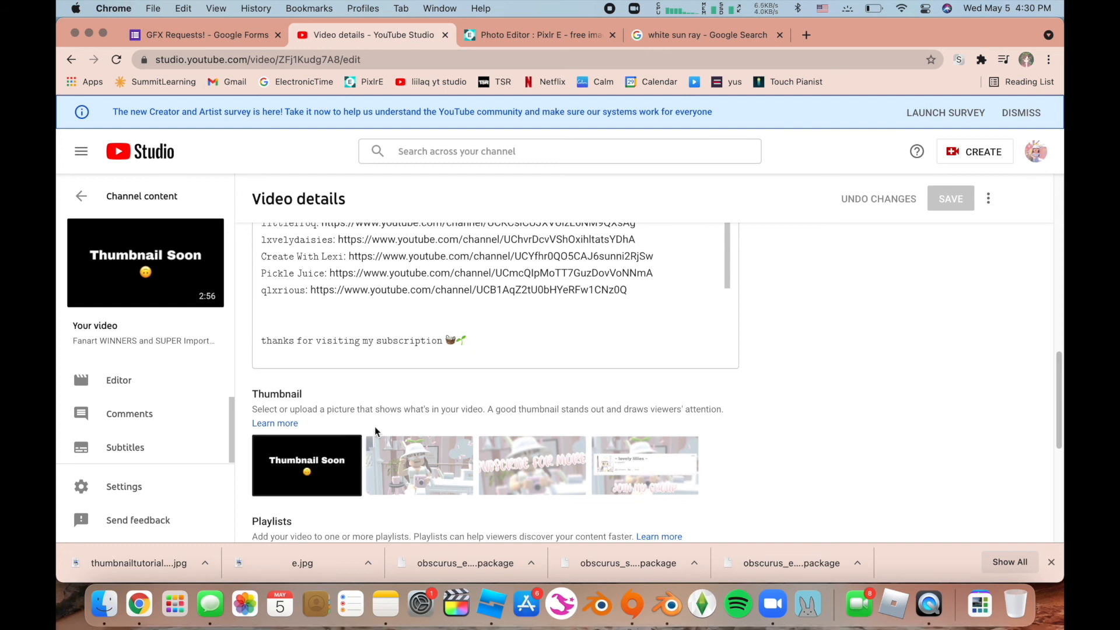
click(348, 454)
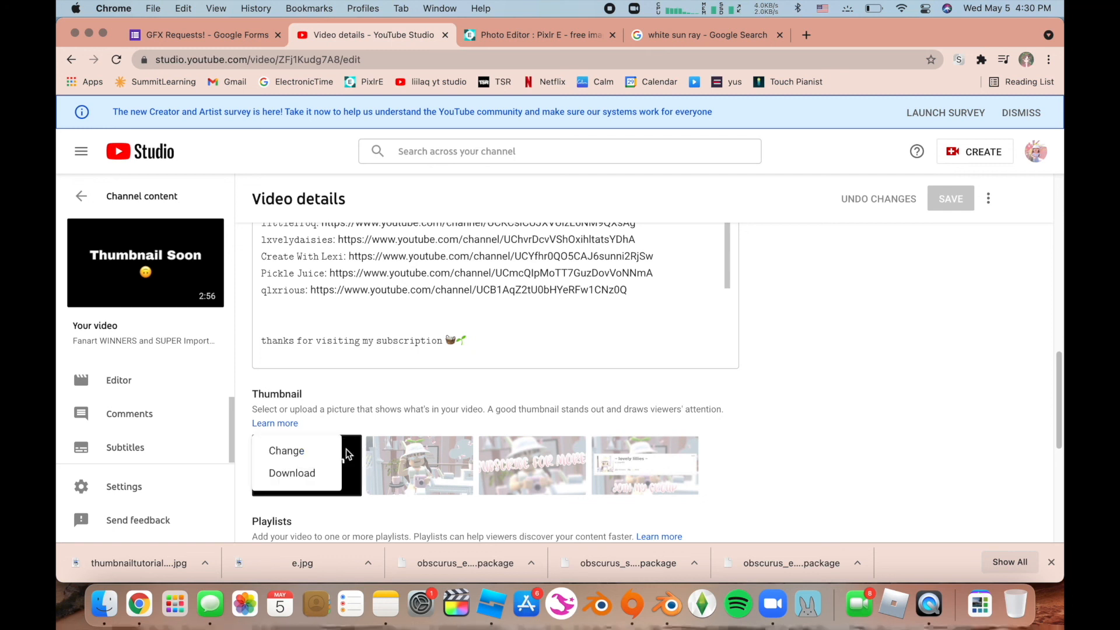
click(297, 450)
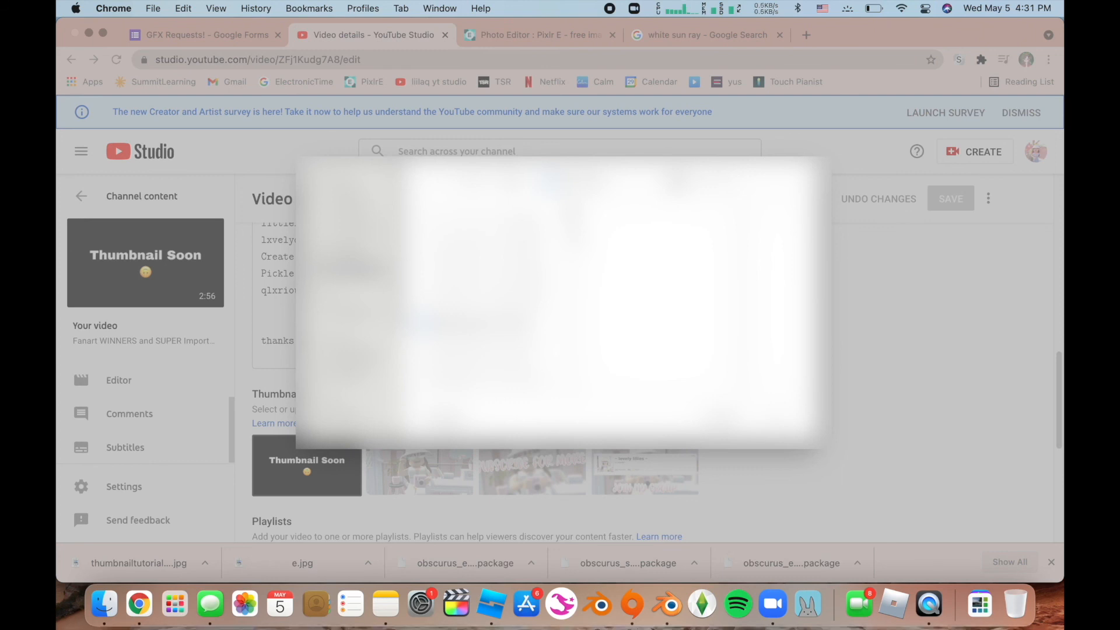
click(487, 388)
key(Down)
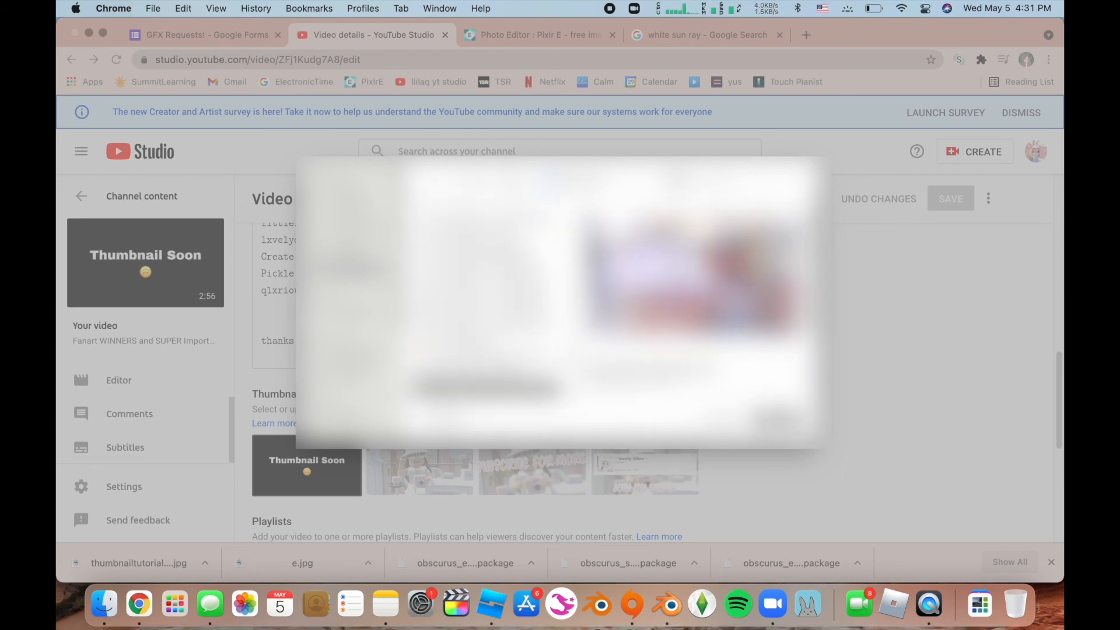
click(774, 424)
- Save the video's changed details and return to the channel content list
scroll(587, 470, up, 5)
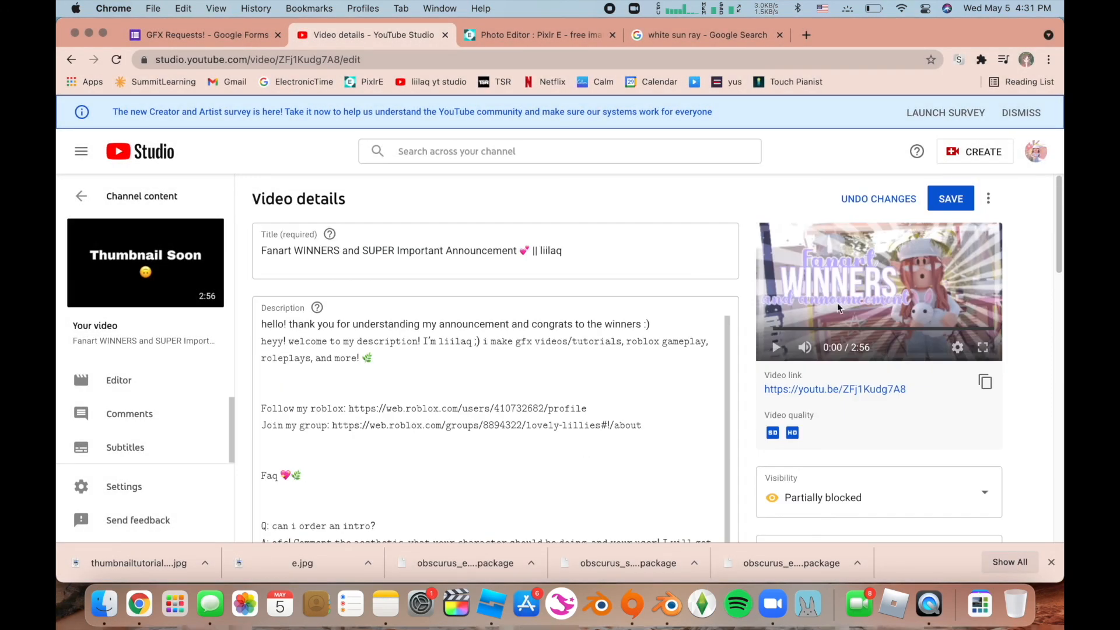
click(954, 201)
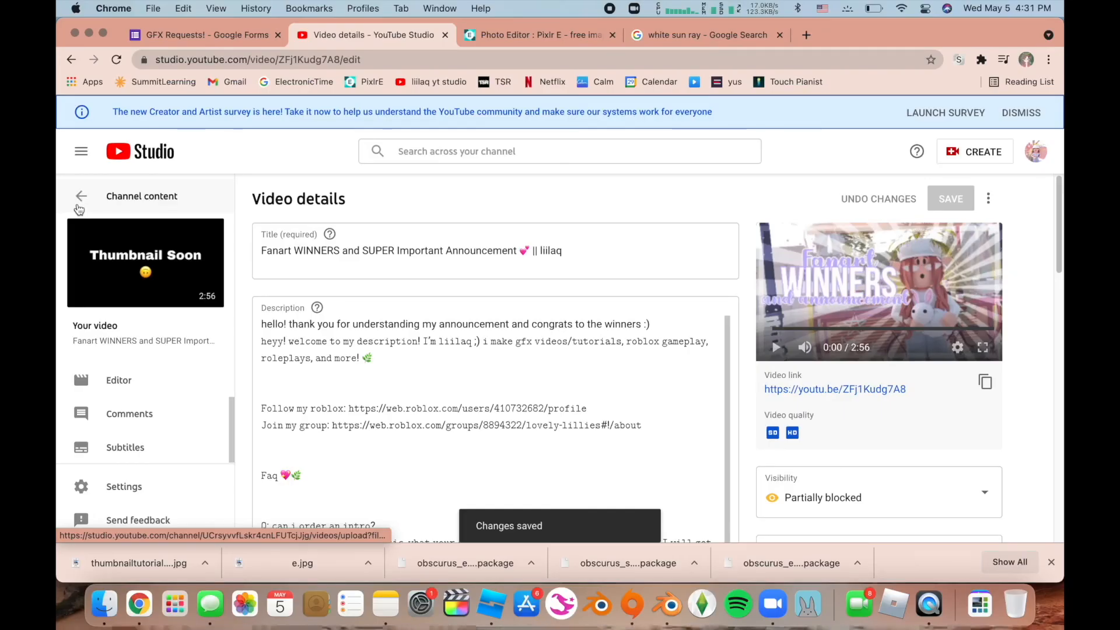
click(79, 200)
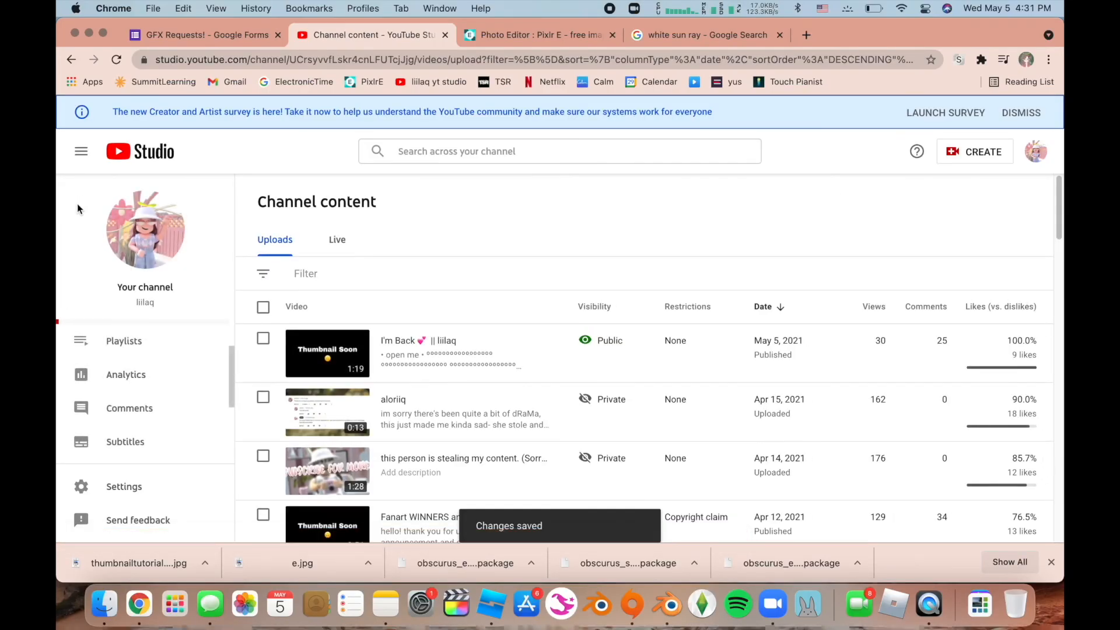